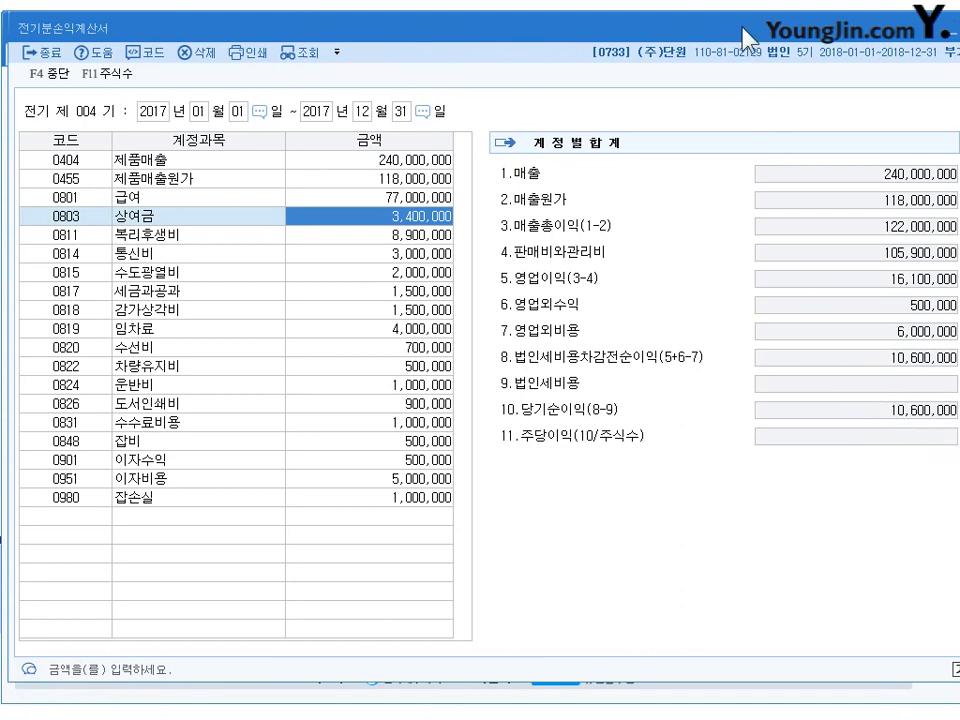
Reload the prior-year net income into the retained earnings appropriation statement (전기분잉여금처분계산서) and close the statement
key(Escape)
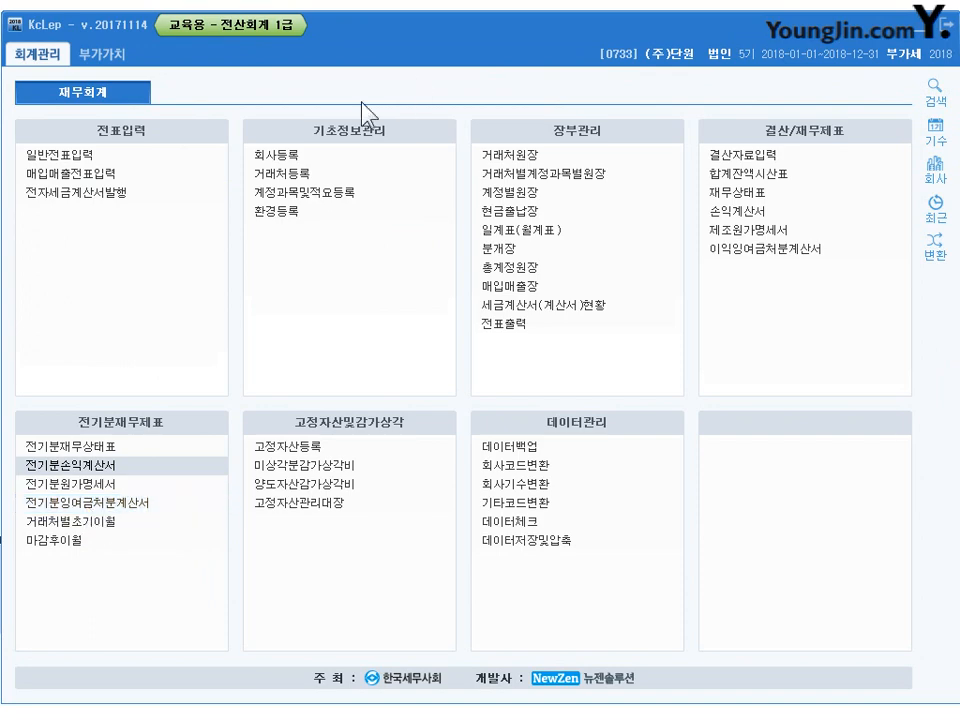
key(Down)
key(Down)
key(Return)
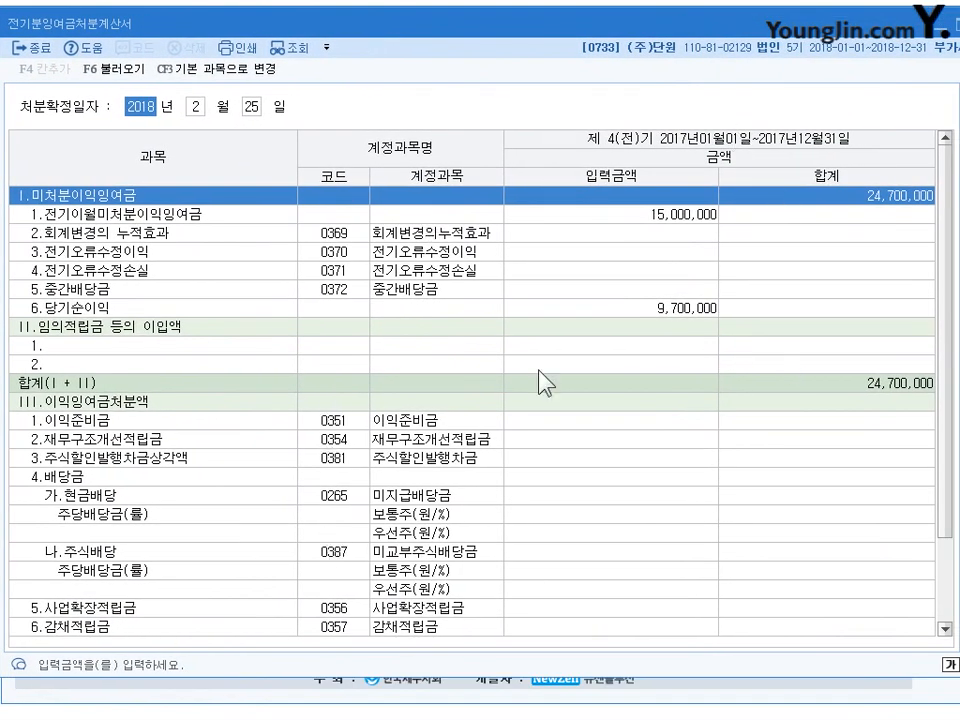
click(700, 308)
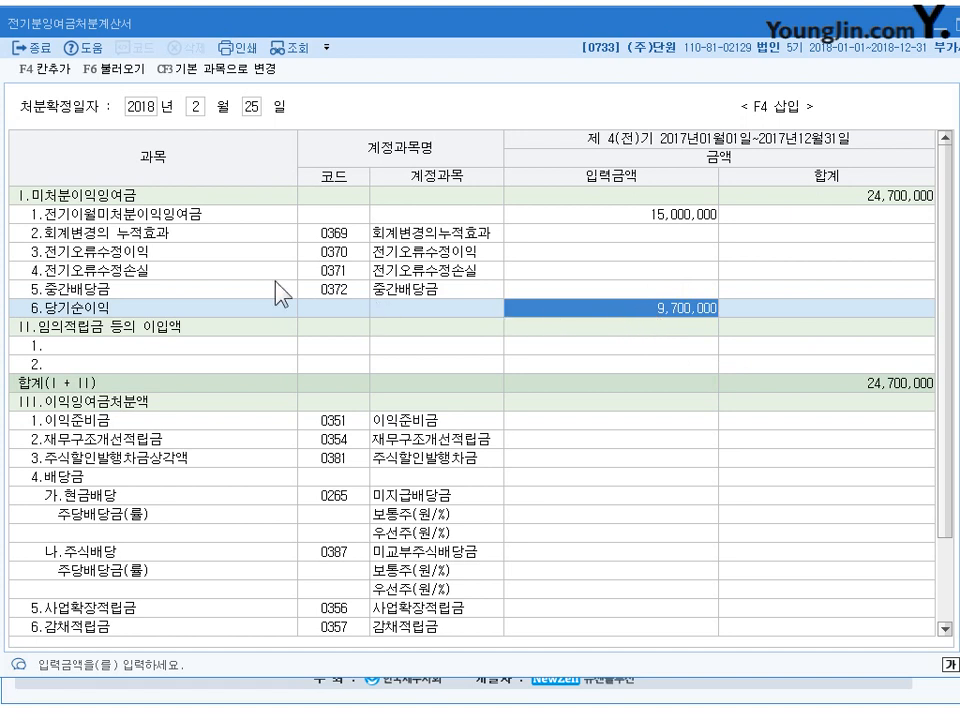
click(107, 76)
click(583, 374)
click(887, 197)
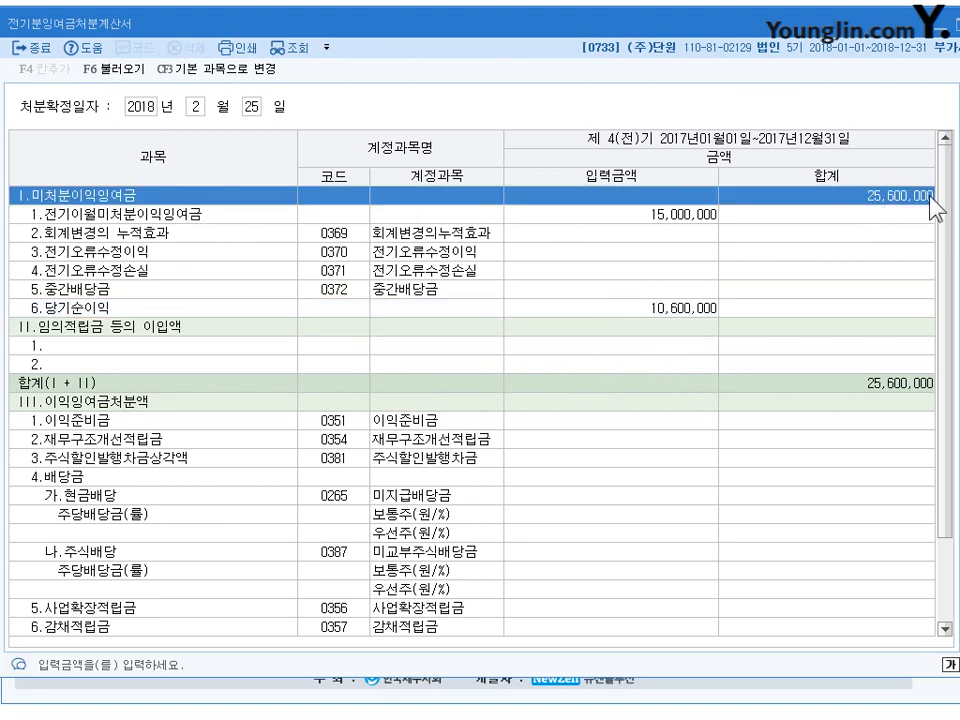
key(Escape)
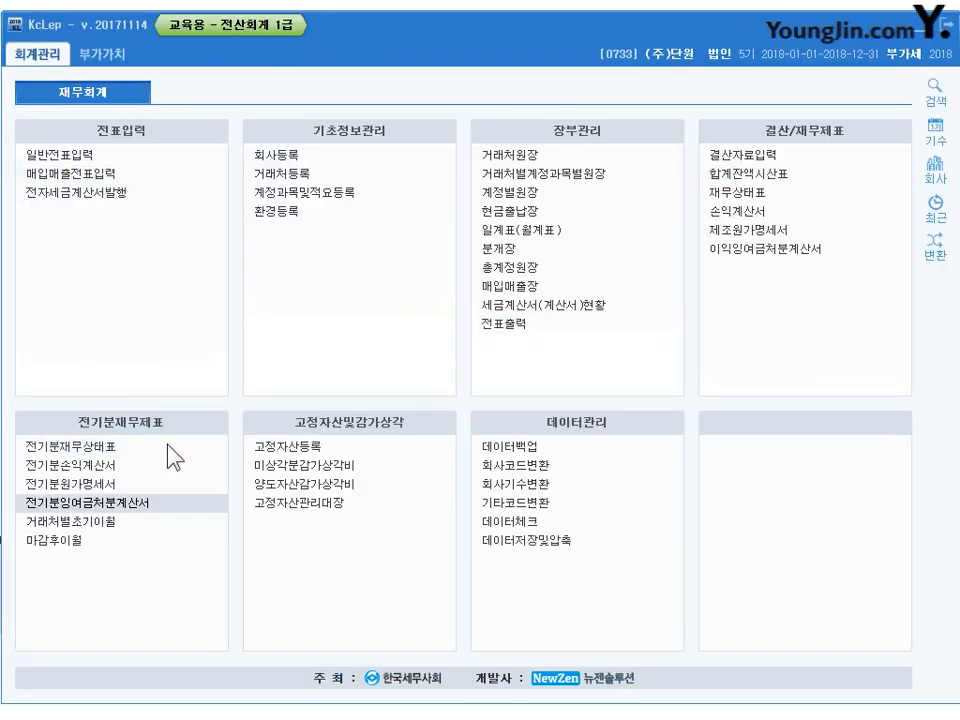
In the prior-year balance sheet (전기분재무상태표), set account 0375 이월이익잉여금 to 25,600,000
click(45, 445)
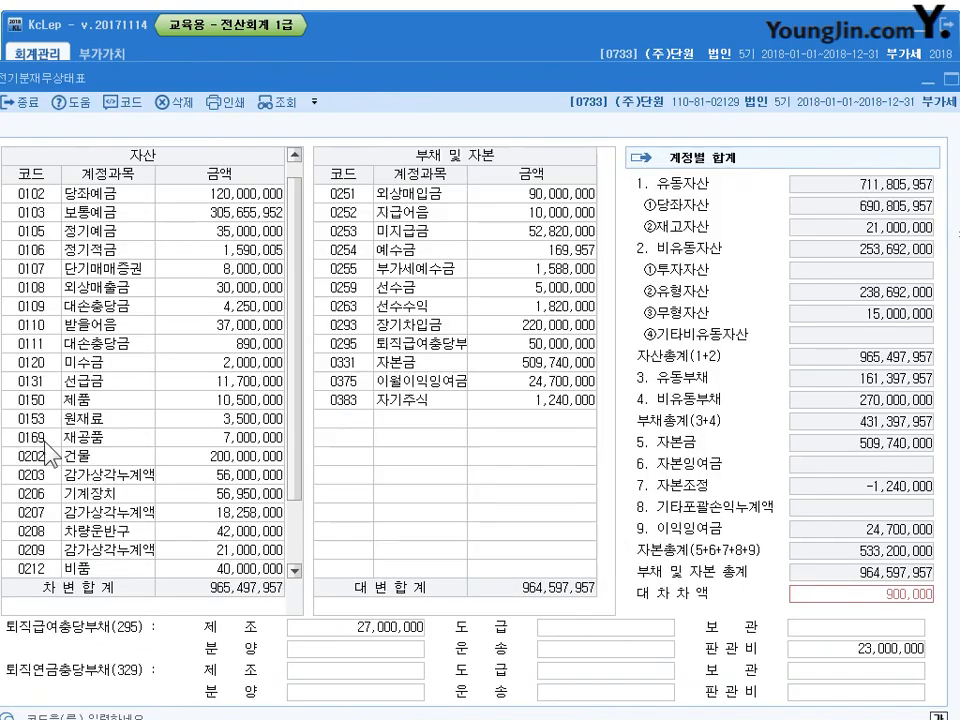
drag(413, 82, 418, 40)
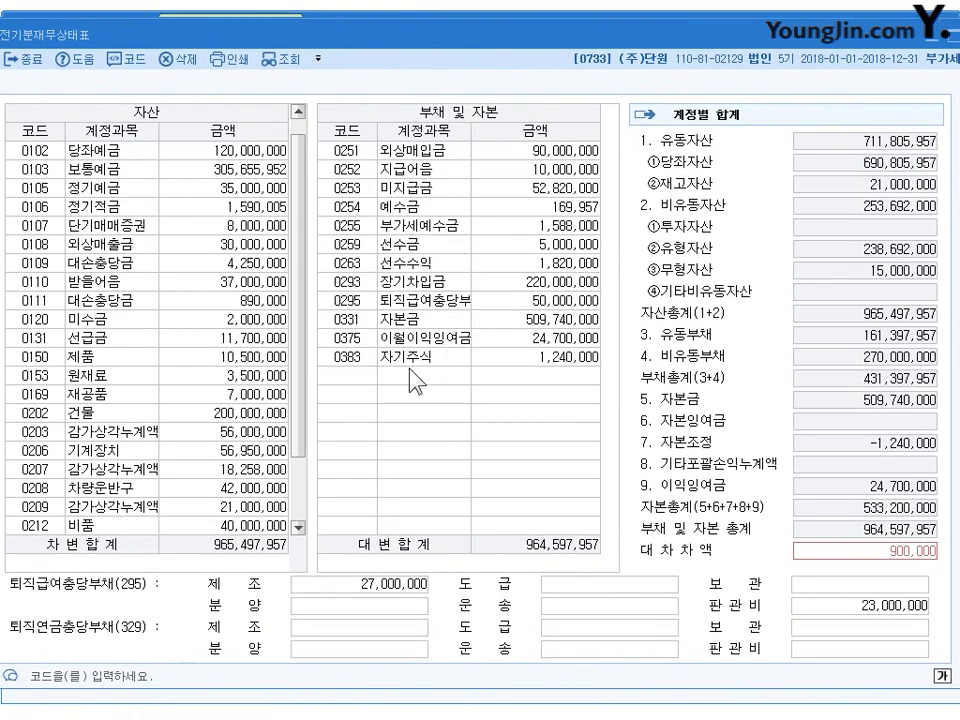
click(552, 340)
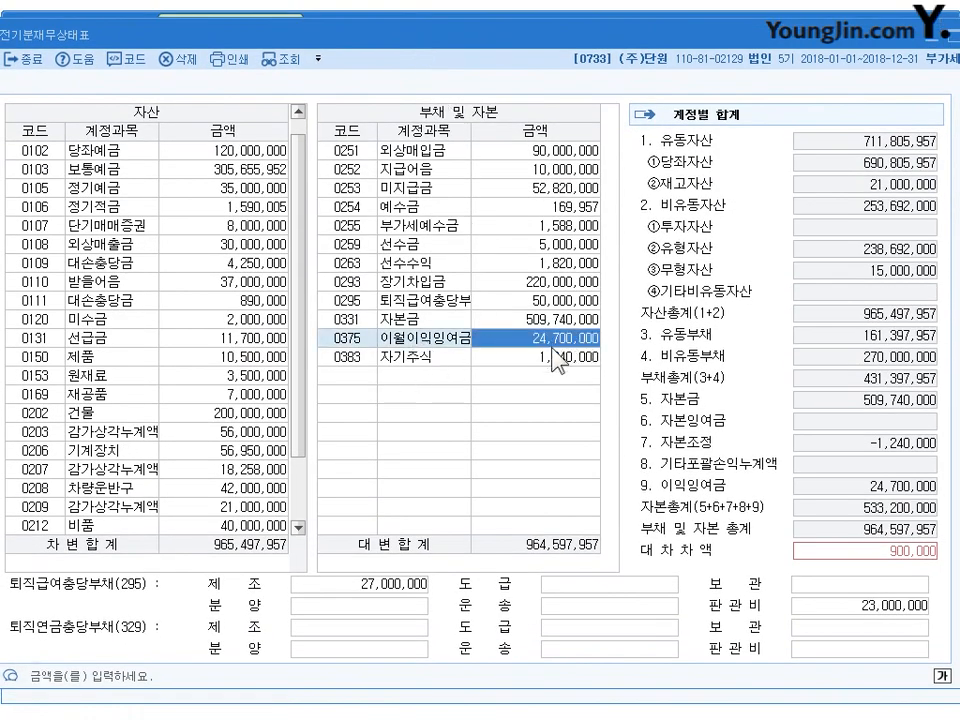
text(25600000)
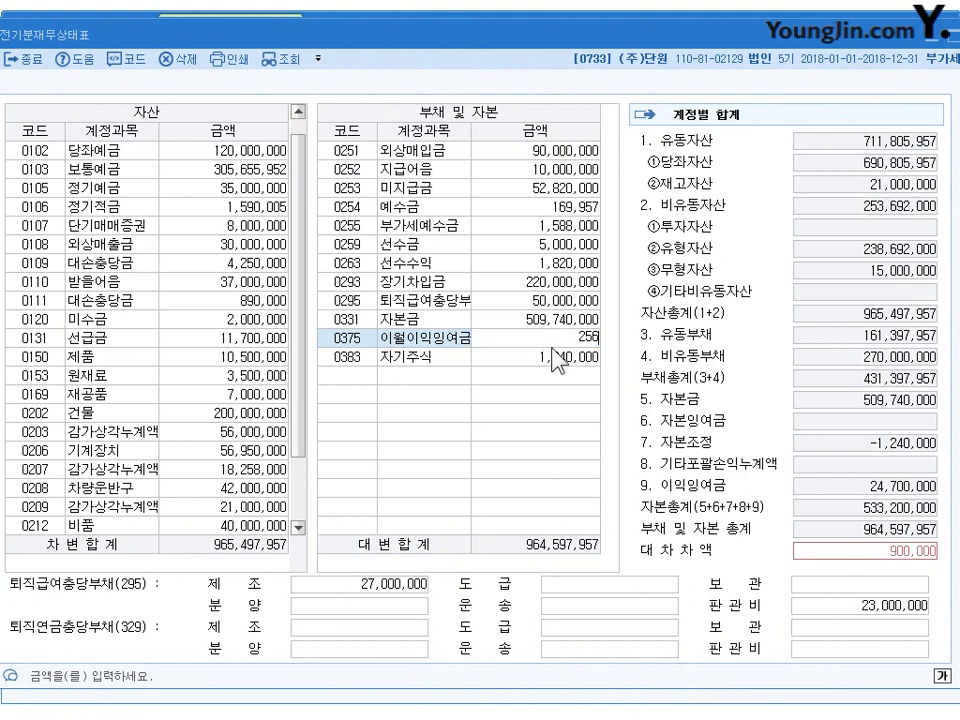
key(Return)
click(553, 340)
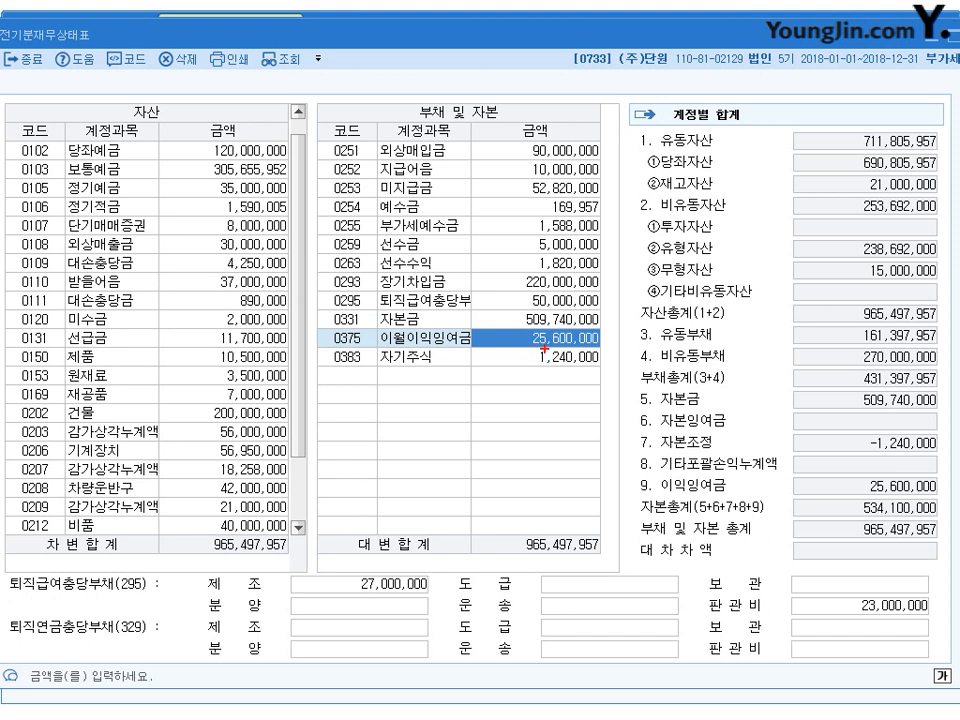
drag(848, 565, 868, 574)
mouse_move(381, 347)
mouse_down()
mouse_move(388, 325)
mouse_move(456, 330)
mouse_move(392, 344)
mouse_up()
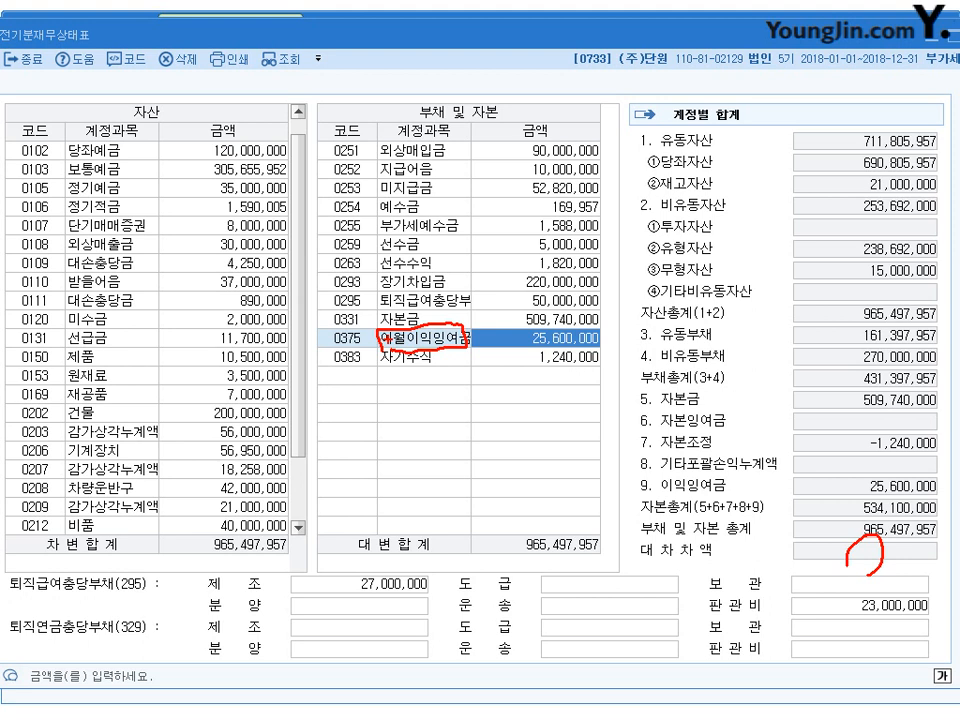
key(Escape)
Close the balance sheet and open general voucher entry (일반전표입력) for July 13, 2018, below problem 1 of the exercise document
key(Escape)
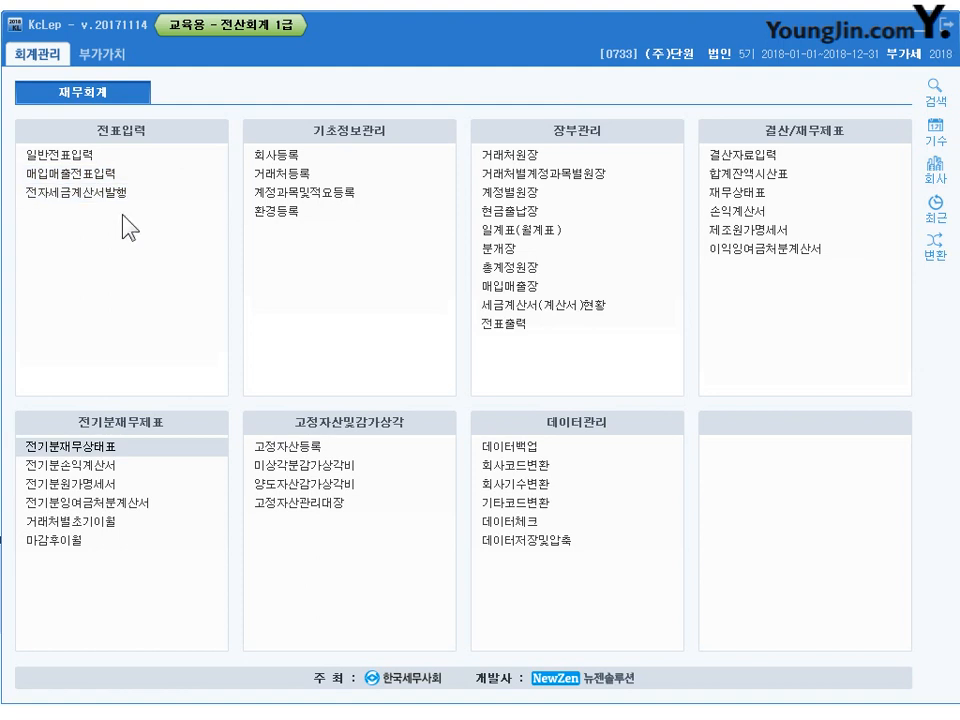
click(60, 159)
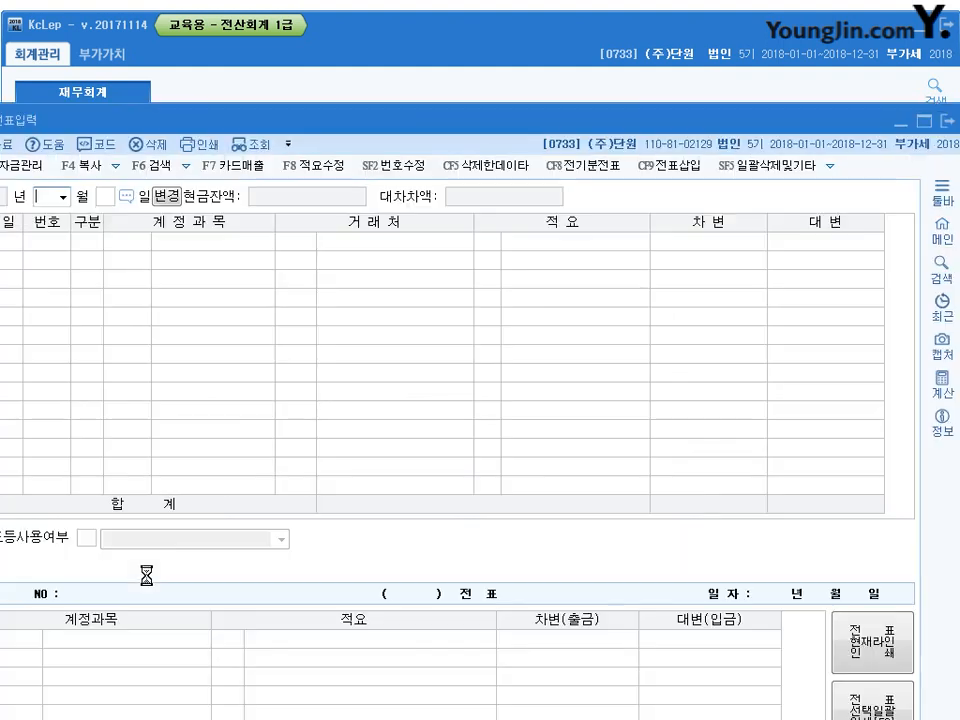
text(07)
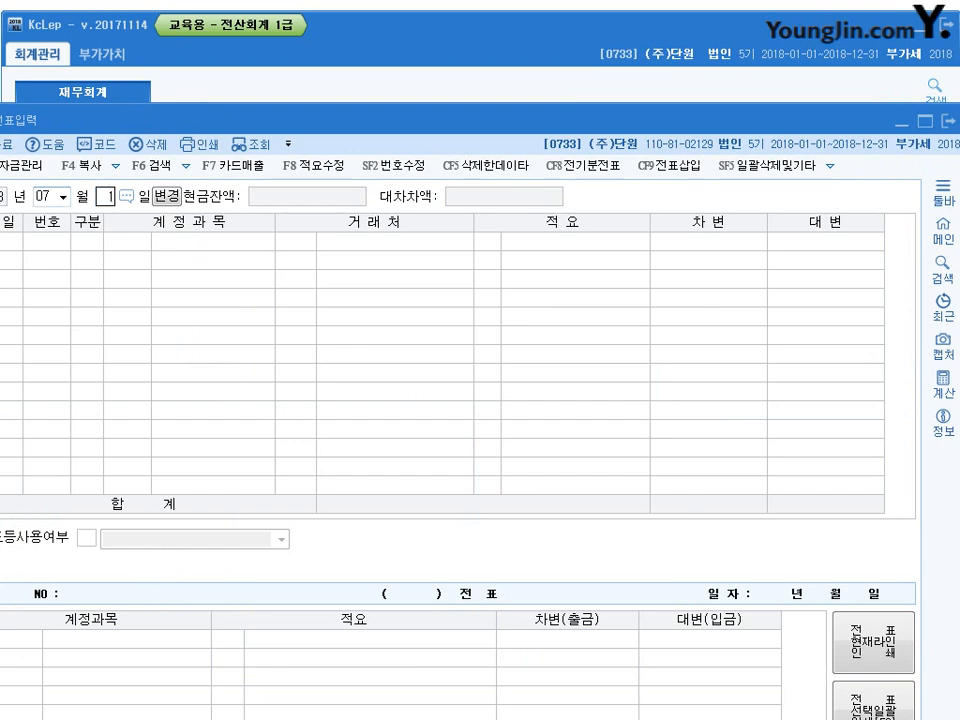
key(Return)
text(13)
key(Return)
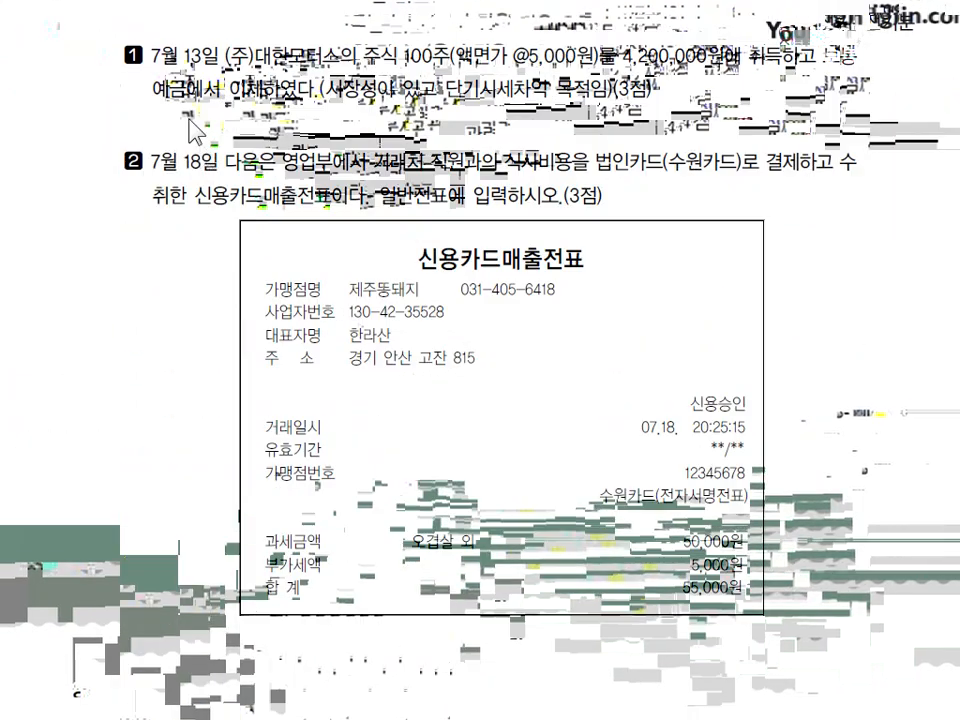
click(88, 716)
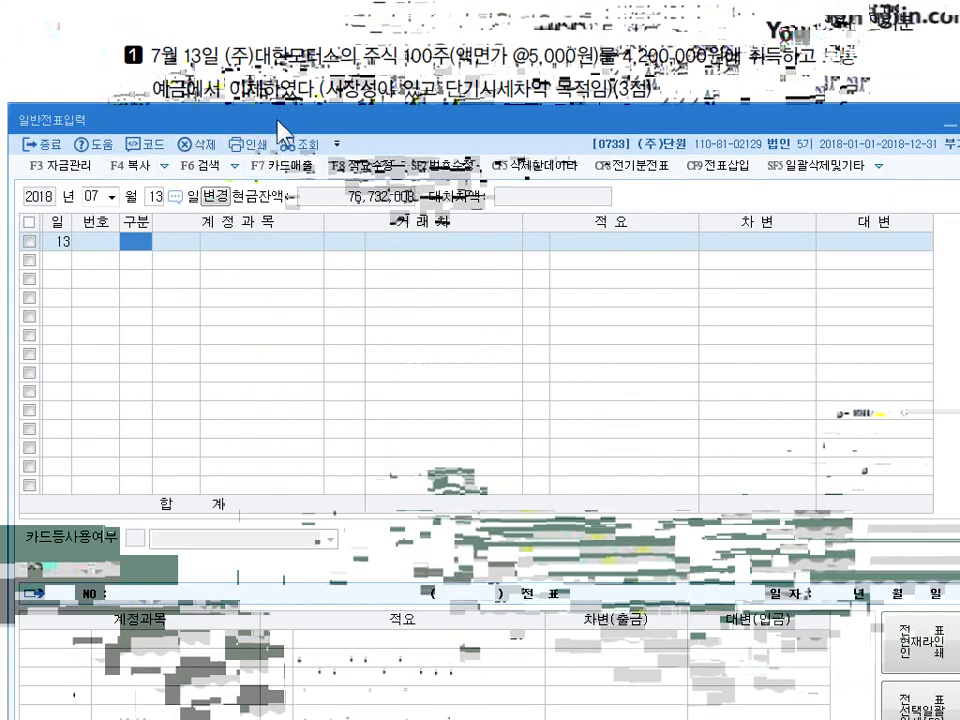
drag(279, 121, 256, 151)
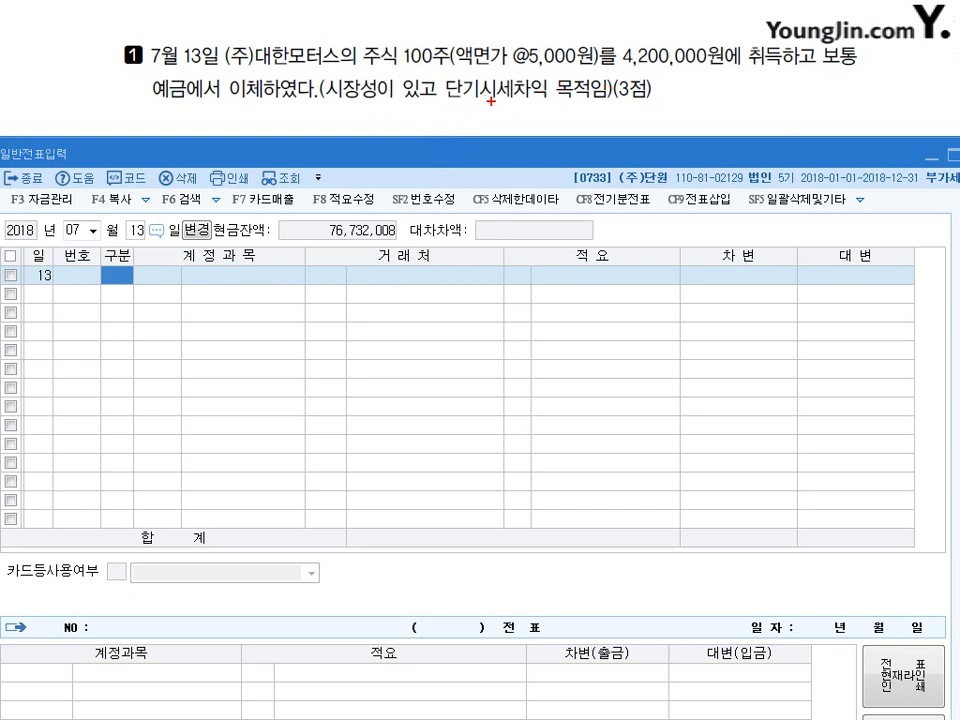
drag(449, 106, 490, 130)
mouse_move(492, 106)
mouse_down()
mouse_move(496, 124)
mouse_move(552, 121)
mouse_up()
drag(556, 110, 561, 129)
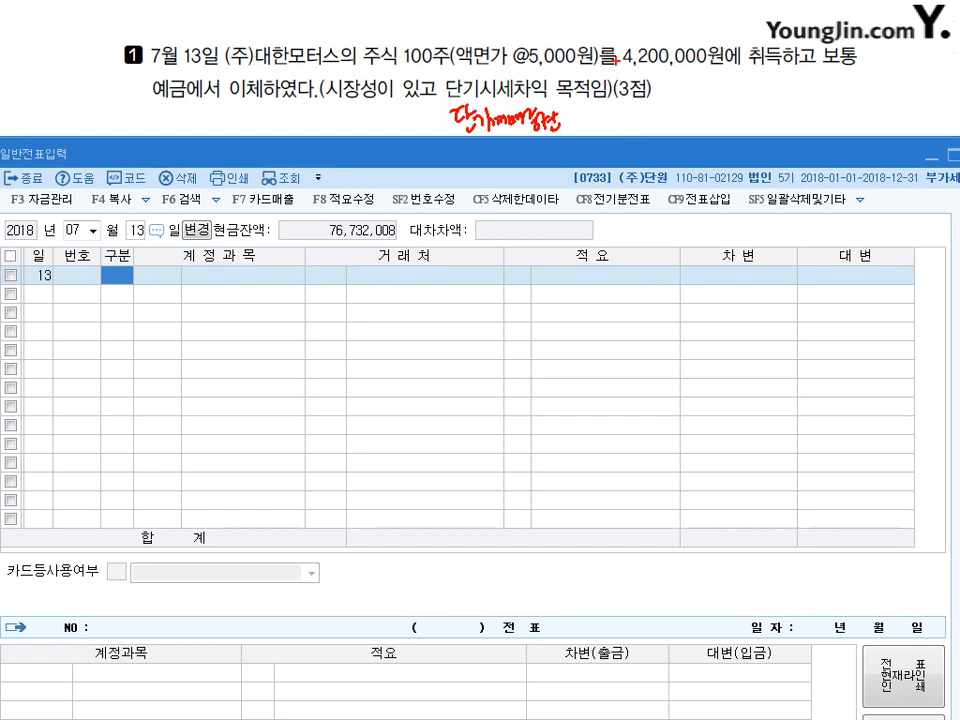
drag(607, 60, 733, 58)
mouse_move(645, 23)
mouse_down()
mouse_move(656, 45)
mouse_move(693, 36)
mouse_up()
drag(699, 24, 713, 38)
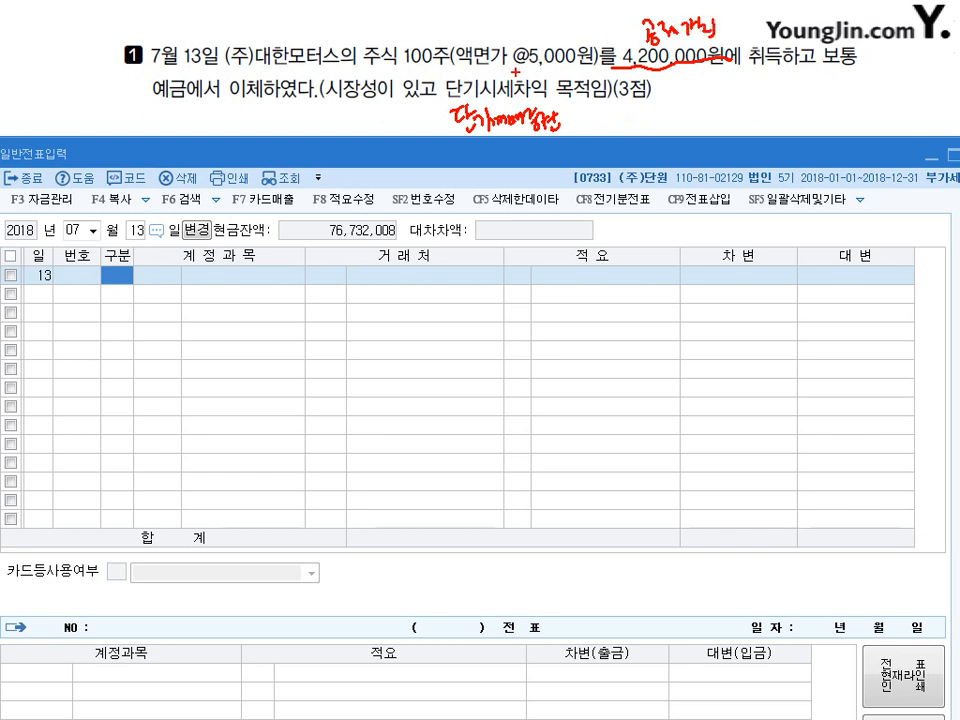
drag(531, 39, 517, 68)
mouse_move(510, 38)
mouse_down()
mouse_move(532, 74)
mouse_move(550, 75)
mouse_up()
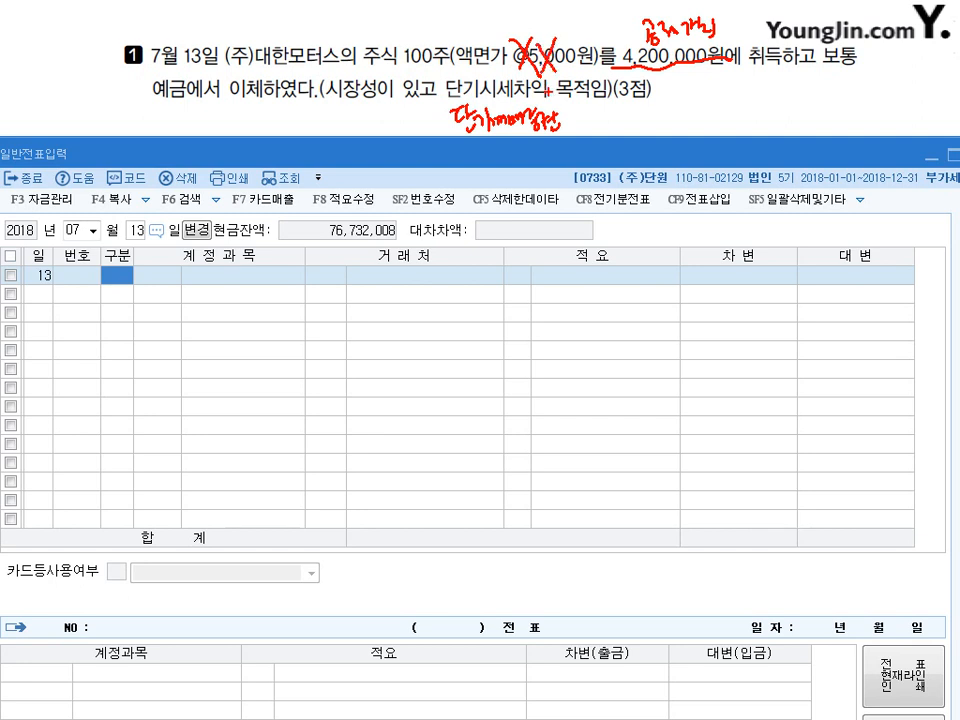
key(Escape)
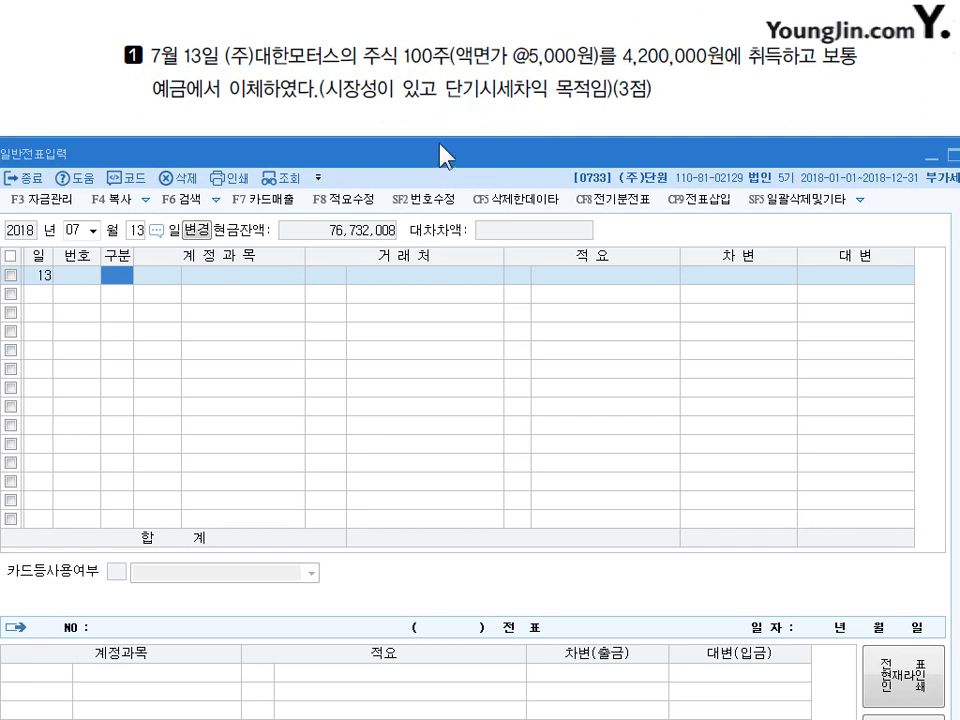
Enter a debit line to account 0107 단기매매증권 for 4,200,000 in the July 13 voucher
text(3)
key(Return)
text(107)
key(Return)
key(Return)
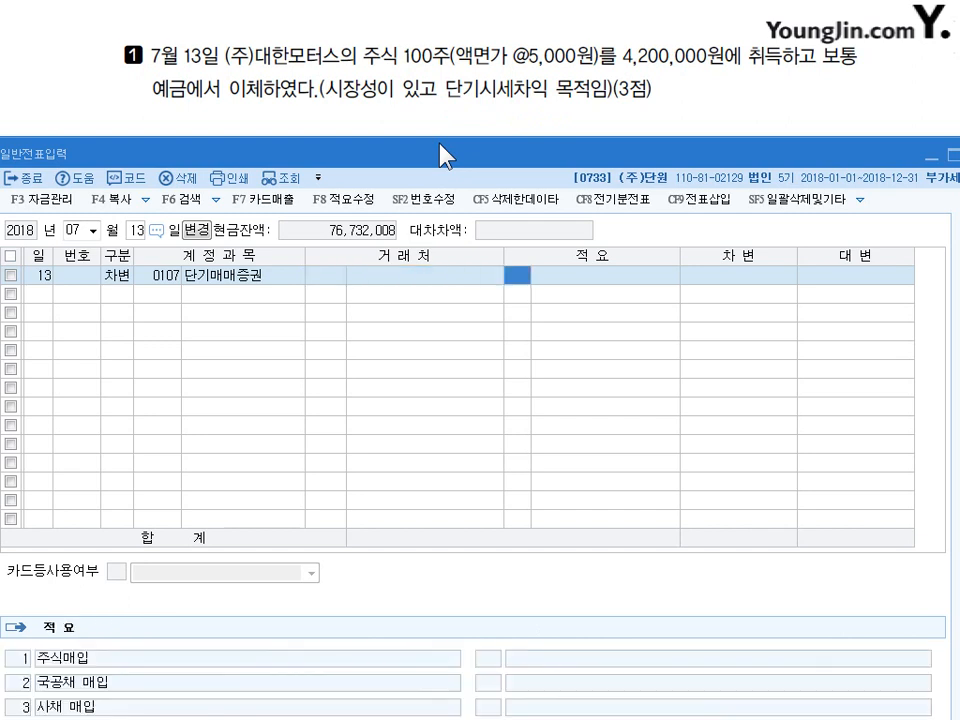
key(Return)
text(4200000)
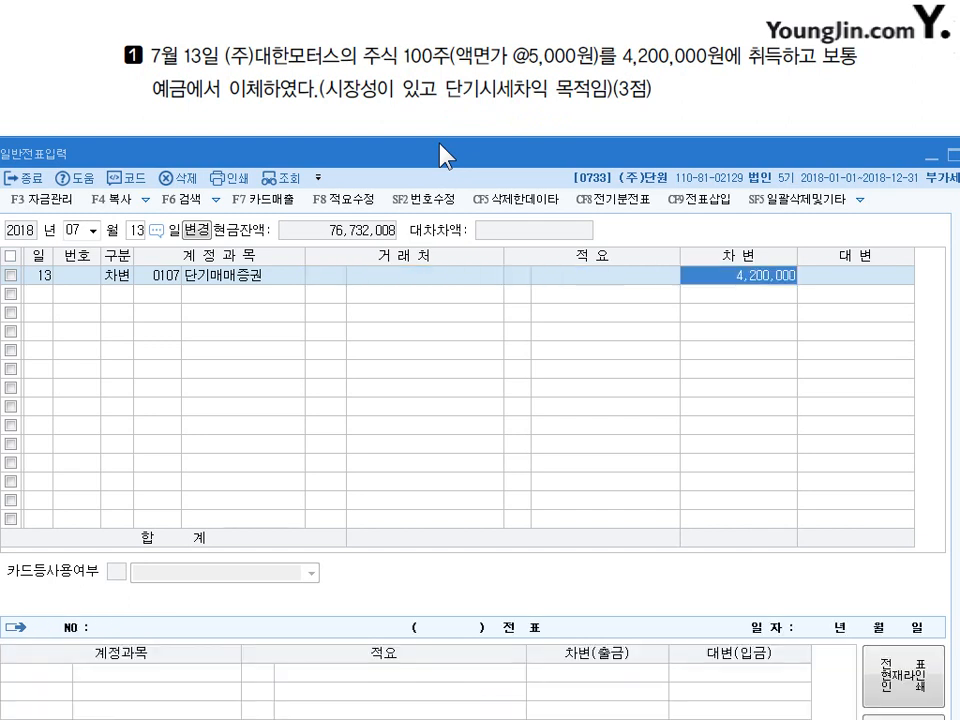
key(Return)
Complete the July 13 voucher with a credit line to account 0103 보통예금 for 4,200,000
text(4)
key(Return)
text(103)
key(Return)
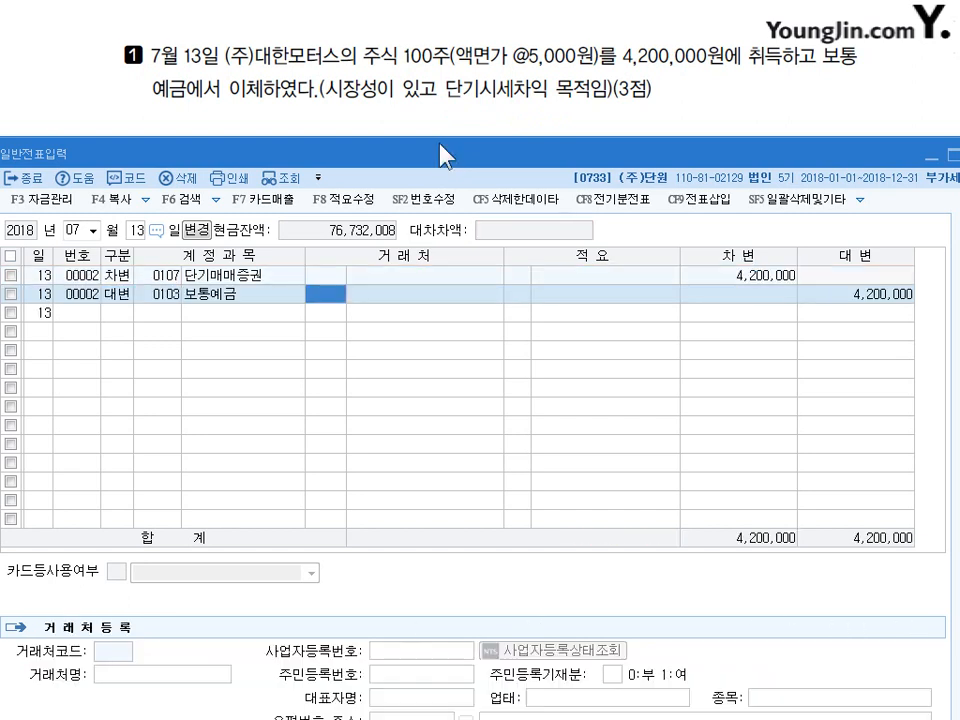
key(Return)
key(Return)
key(Return)
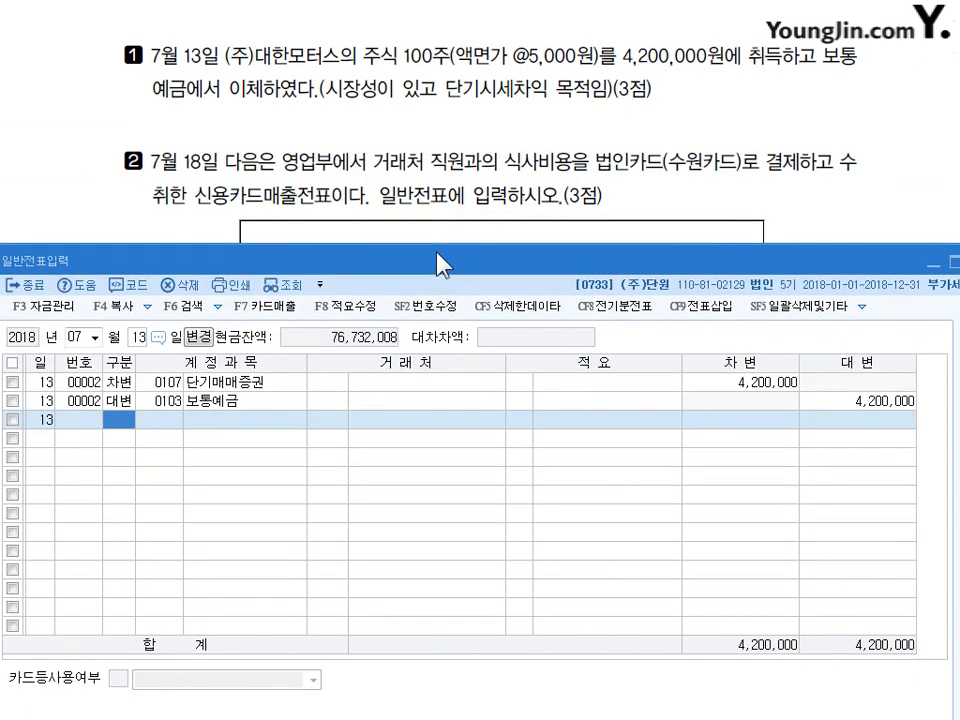
Set the voucher entry date to July 18 and review the credit card slip (신용카드매출전표) in problem 2 of the exercise document
key(Escape)
text(18)
key(Return)
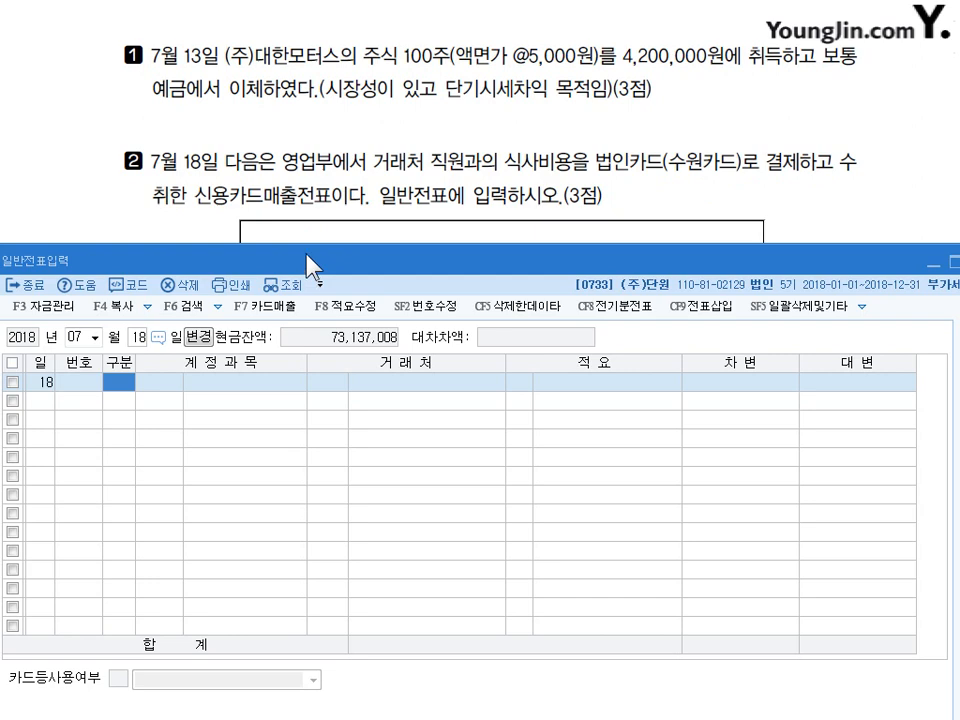
drag(306, 253, 311, 540)
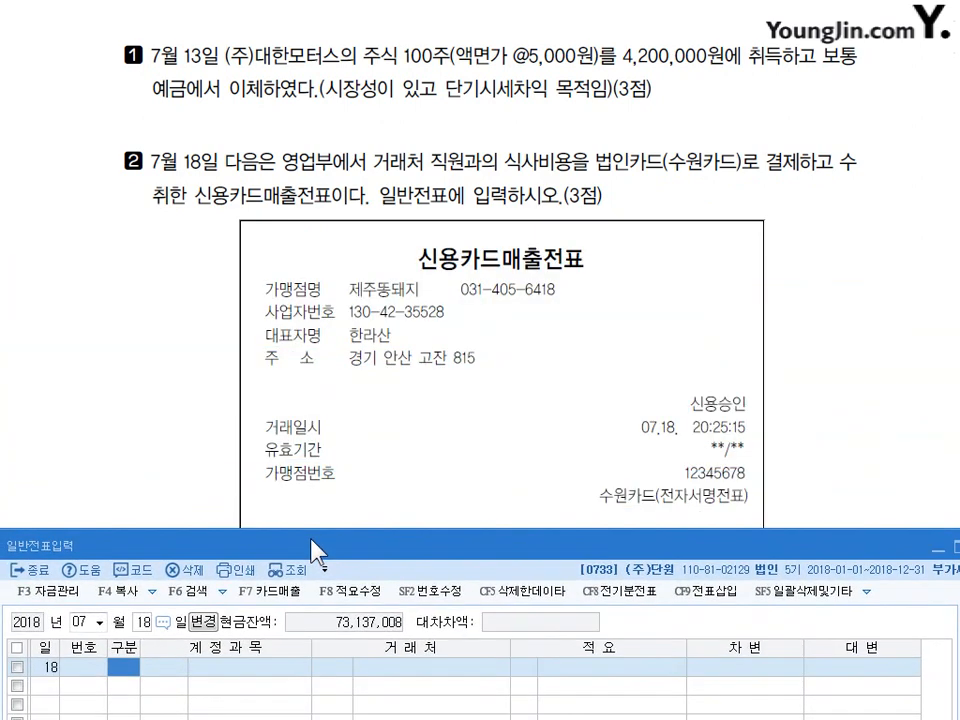
click(380, 455)
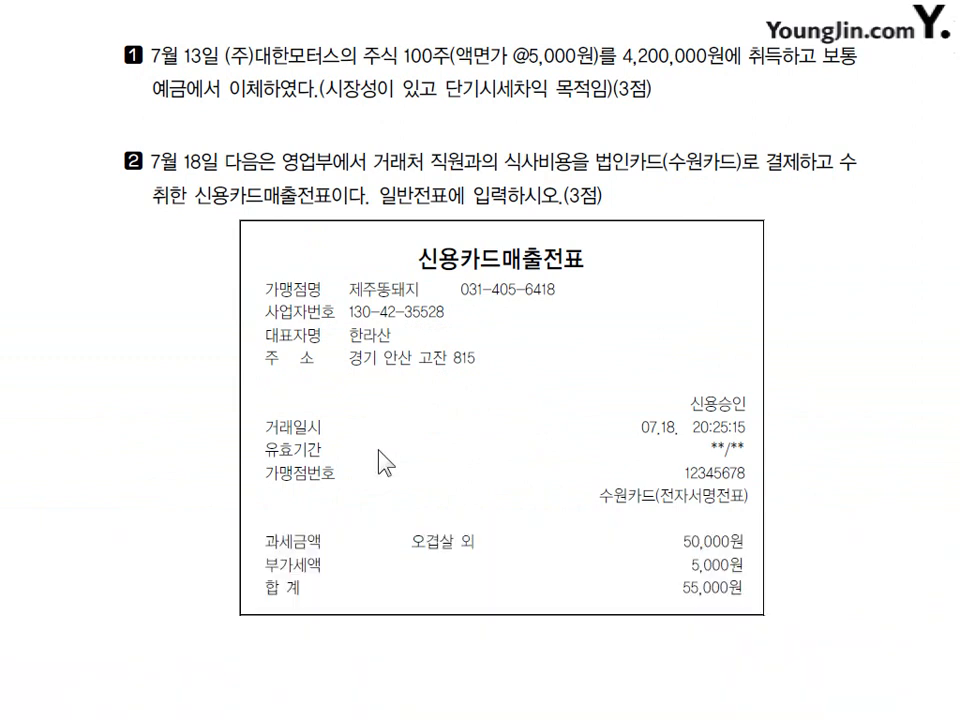
scroll(382, 458, down, 3)
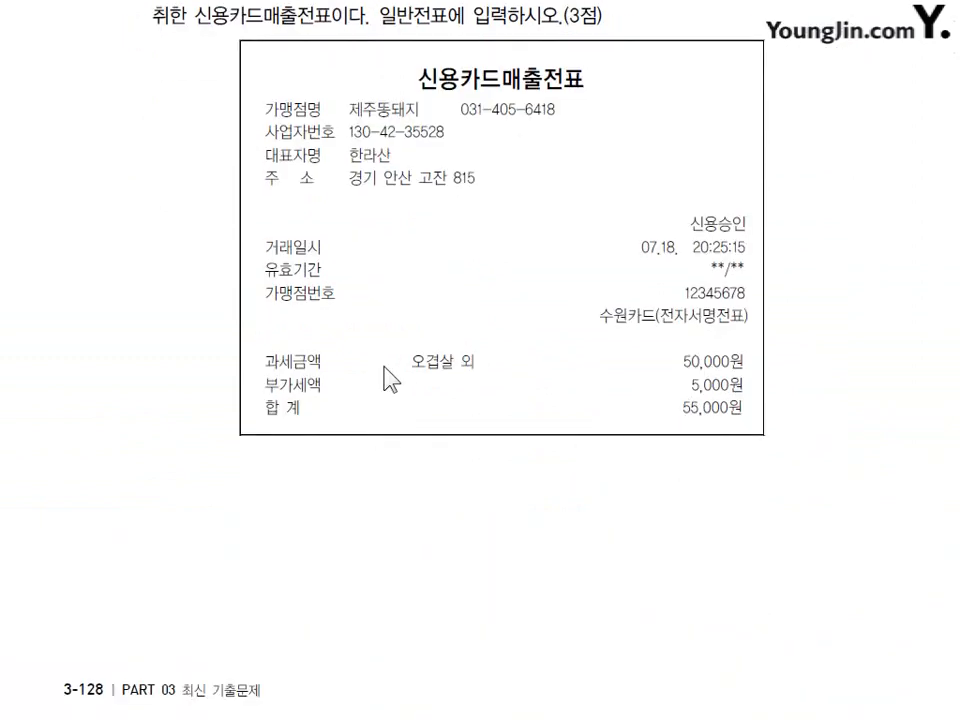
scroll(390, 380, up, 3)
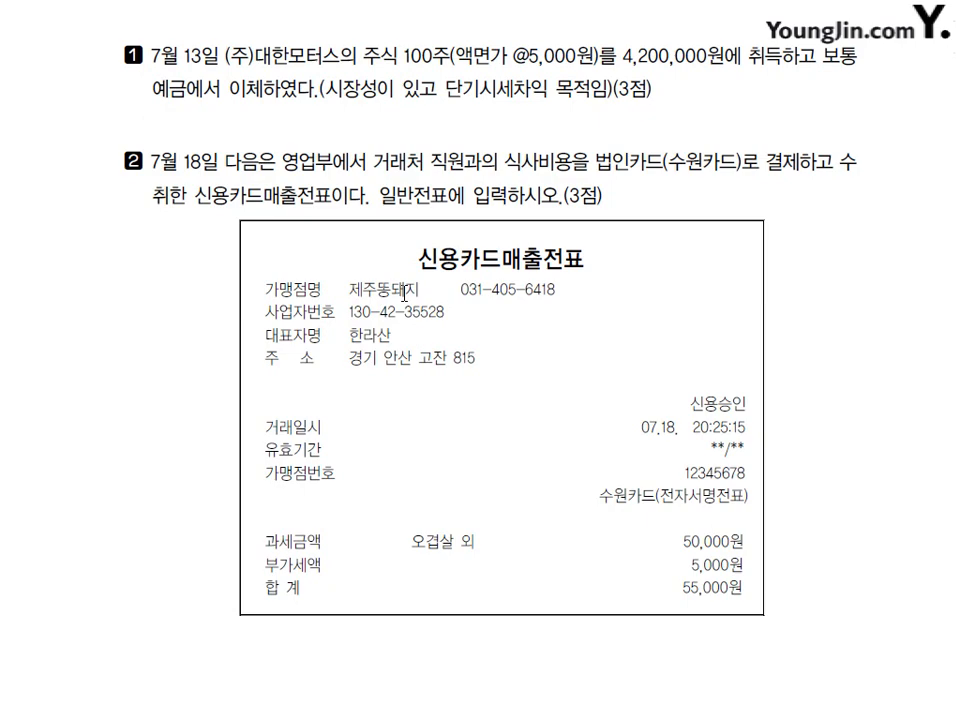
scroll(404, 293, down, 3)
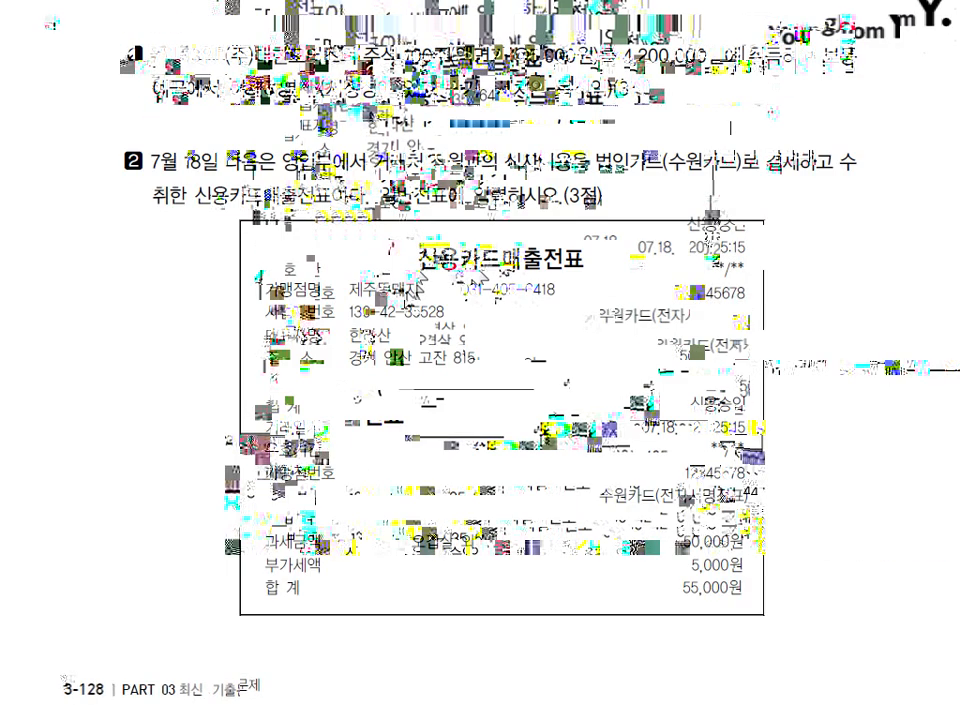
drag(247, 549, 232, 256)
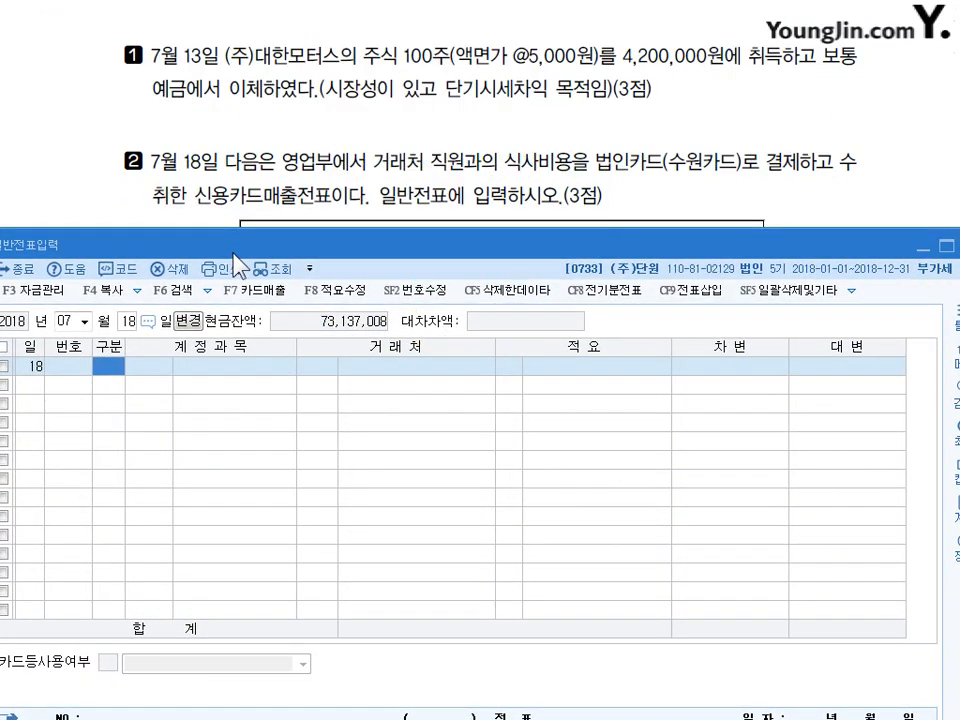
Enter a debit line to account 0813 접대비 for 55,000 in the July 18 voucher
text(3813)
key(Return)
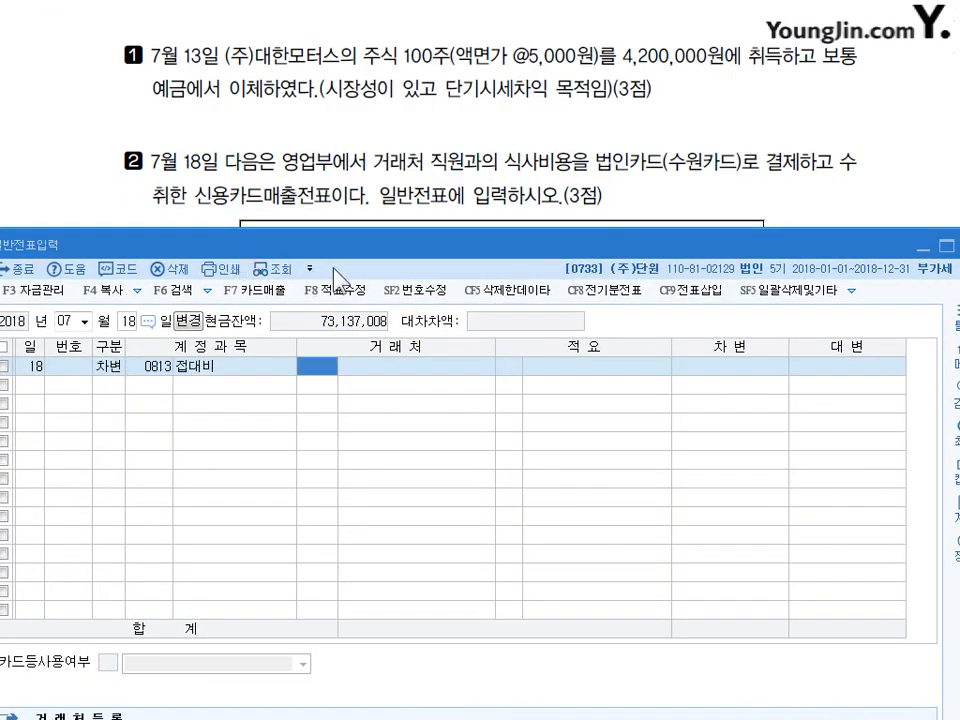
key(Return)
key(Return)
text(55,000)
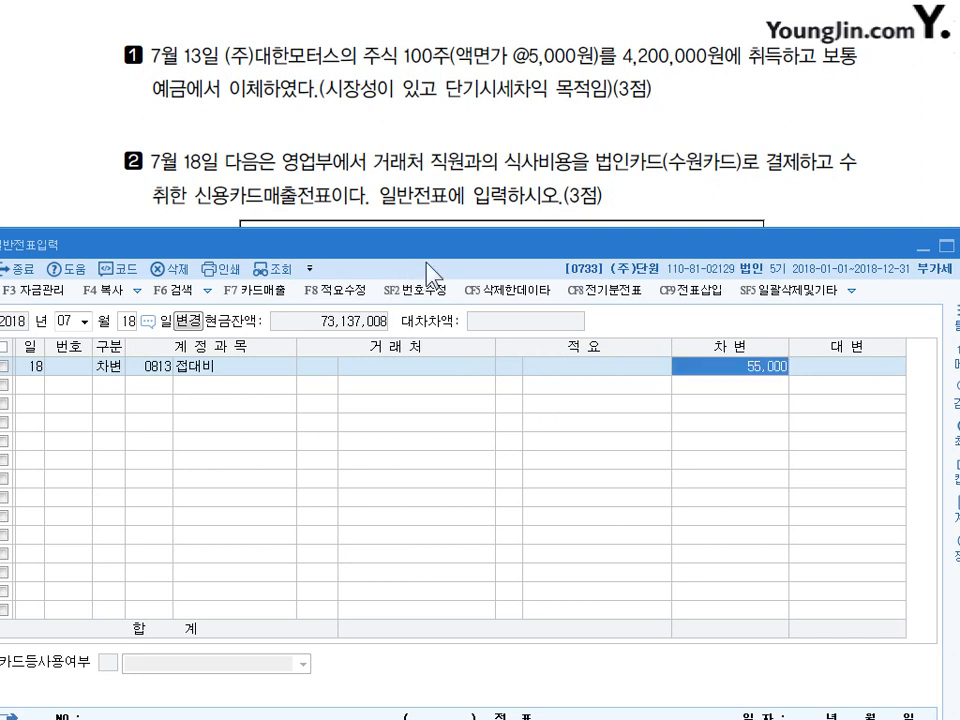
key(Return)
Complete the July 18 voucher with a credit line to account 0253 미지급금 for 55,000 with 수원카드 as the trading partner
text(4253)
key(Return)
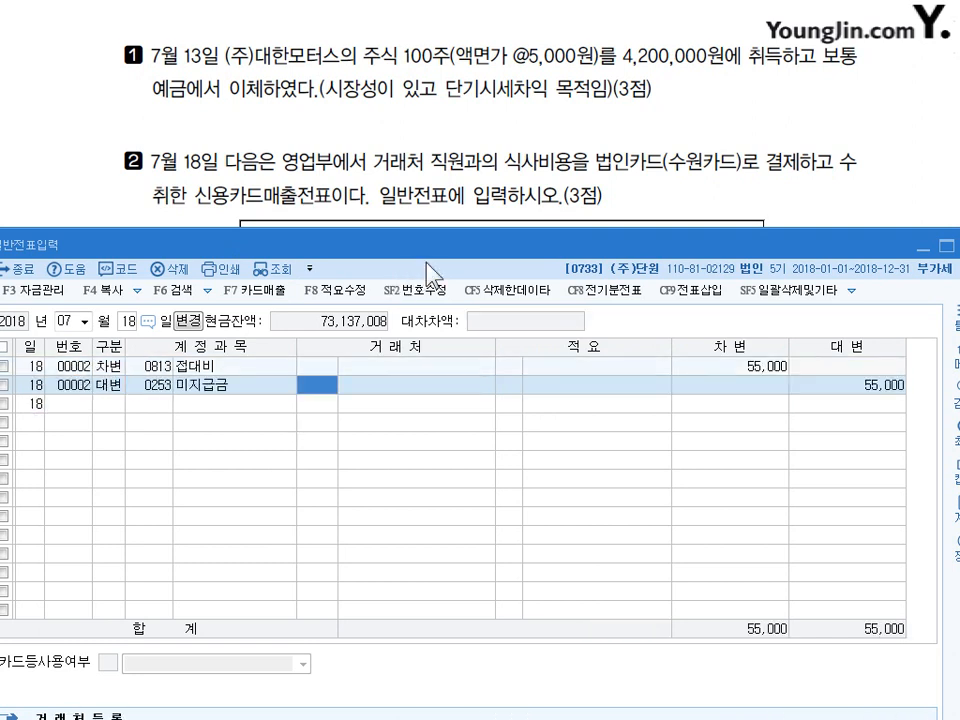
text(중)
text(원)
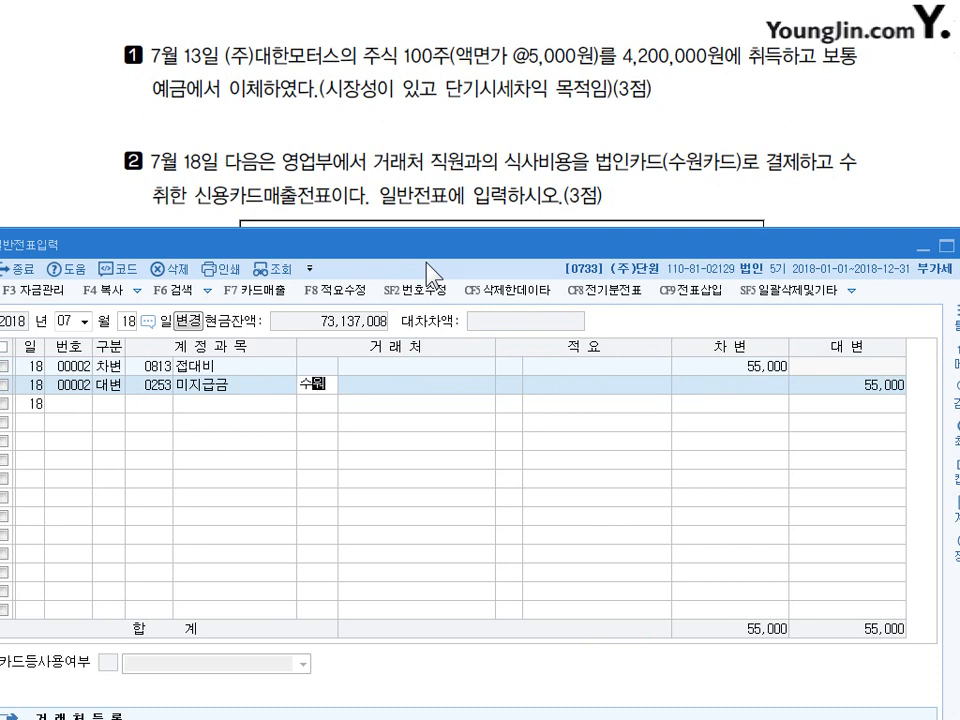
key(Return)
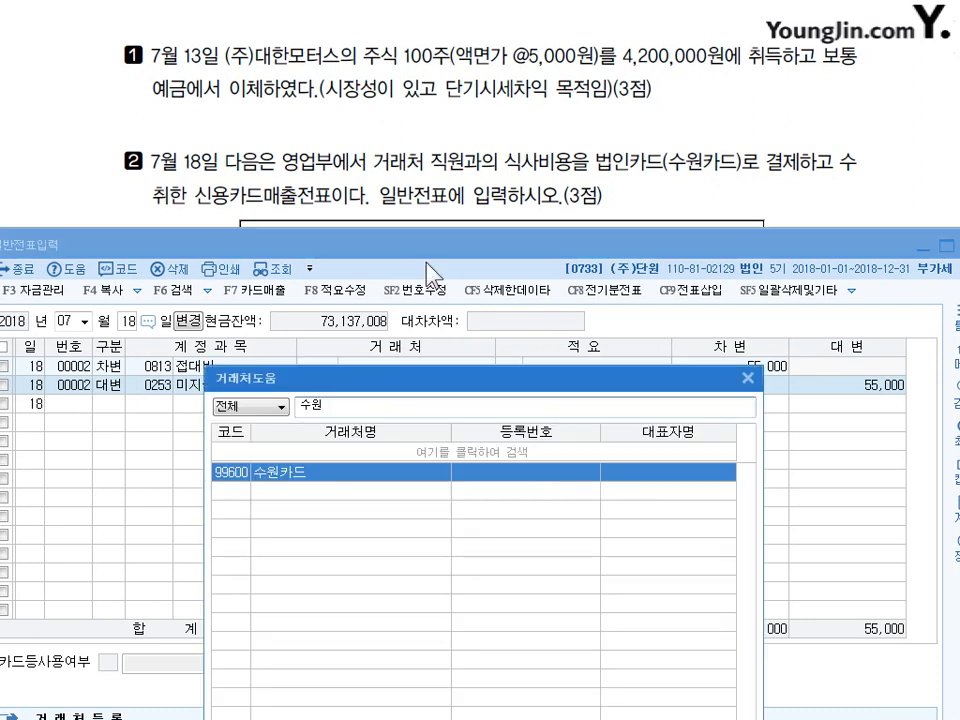
key(Return)
key(Return)
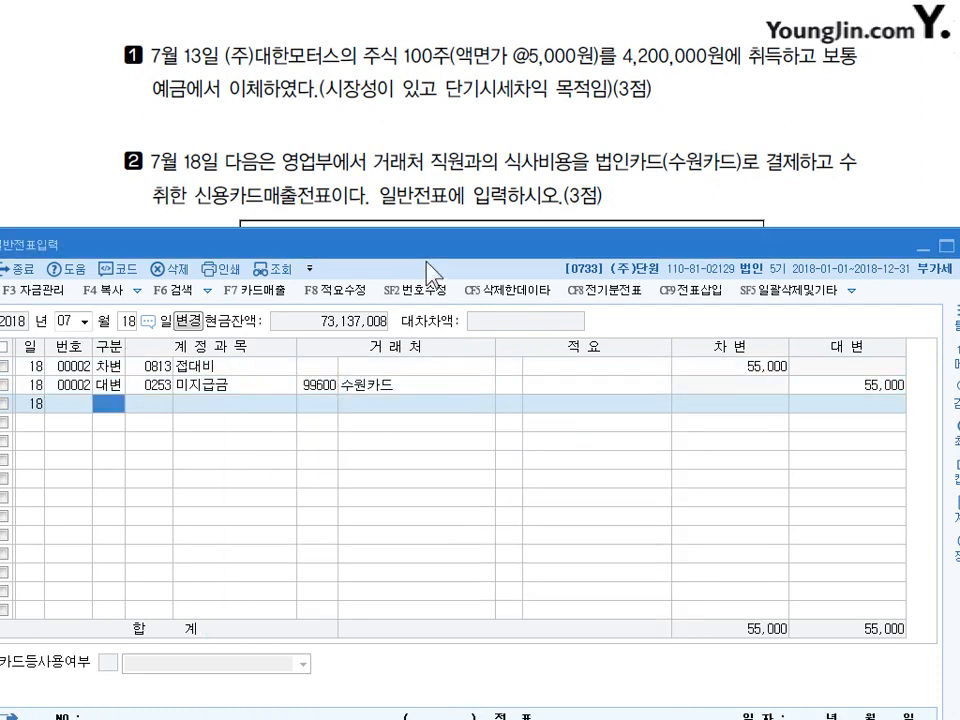
Set the voucher entry date to July 21 and bring the wage receipt (일용직 급여지급 영수증) of problem 3 into view
click(429, 210)
scroll(355, 330, down, 10)
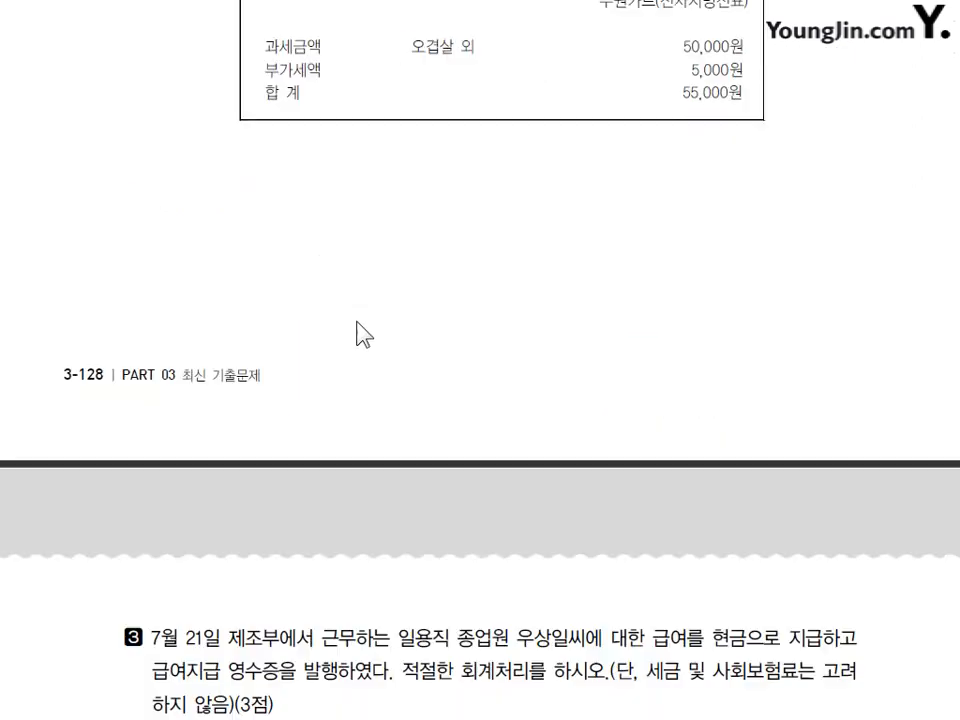
scroll(338, 322, down, 2)
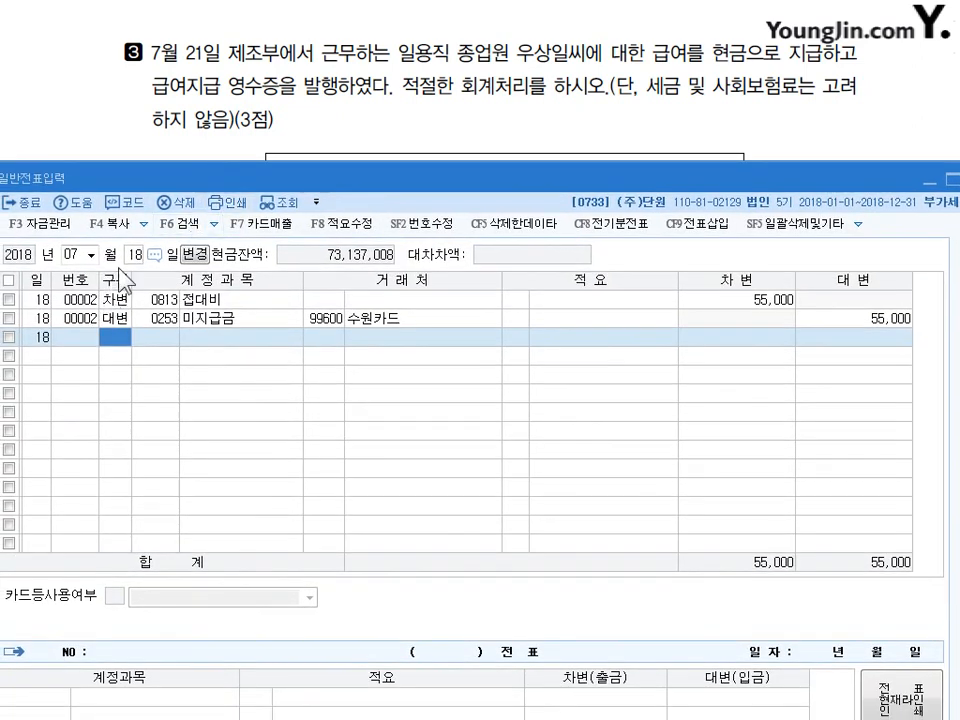
click(134, 255)
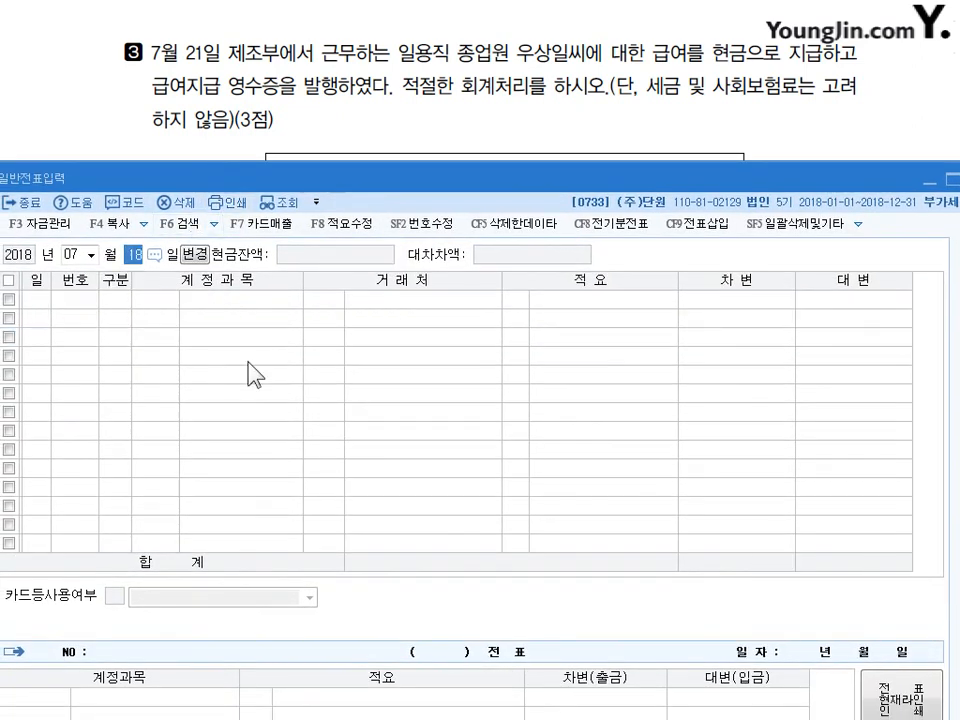
text(21)
key(Return)
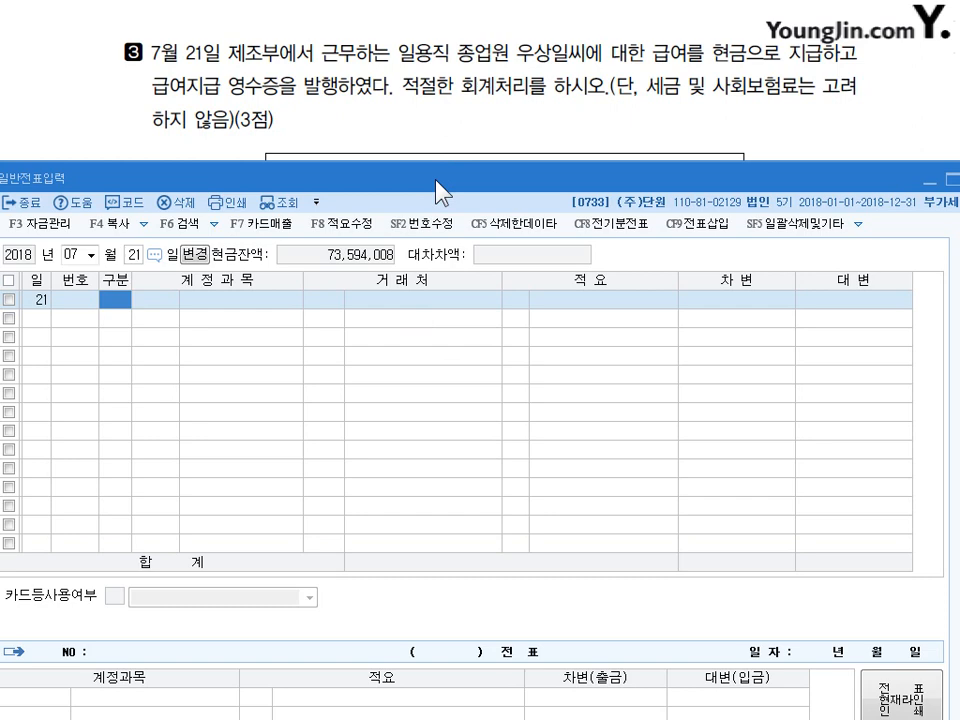
drag(435, 180, 442, 425)
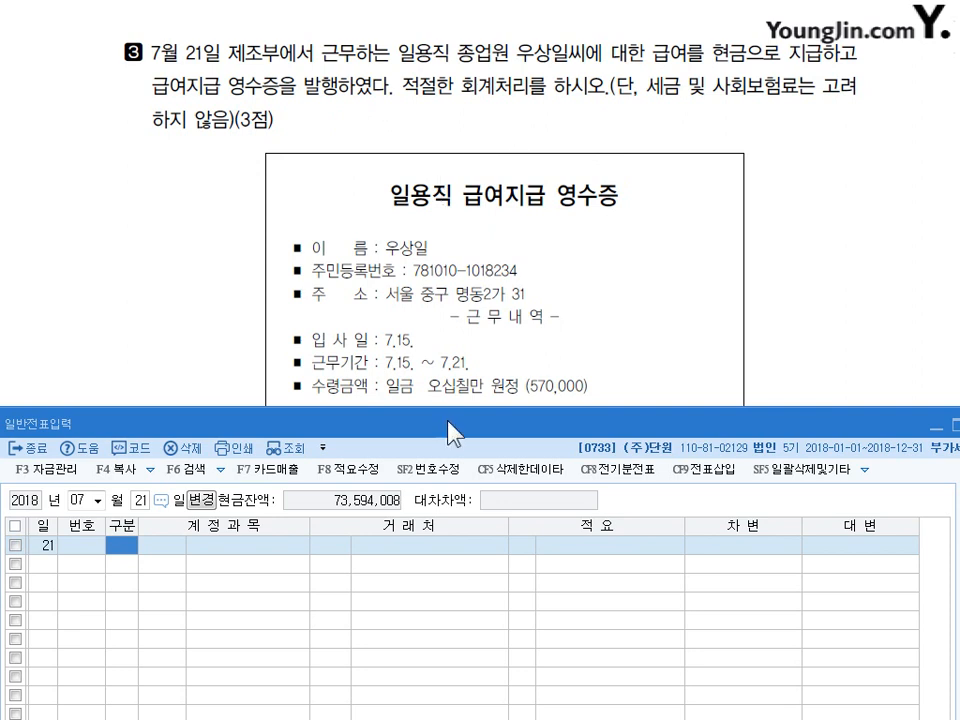
Enter a cash payment (출금) line to account 0507 잡급 for 570,000 in the July 21 voucher
text(1)
key(Return)
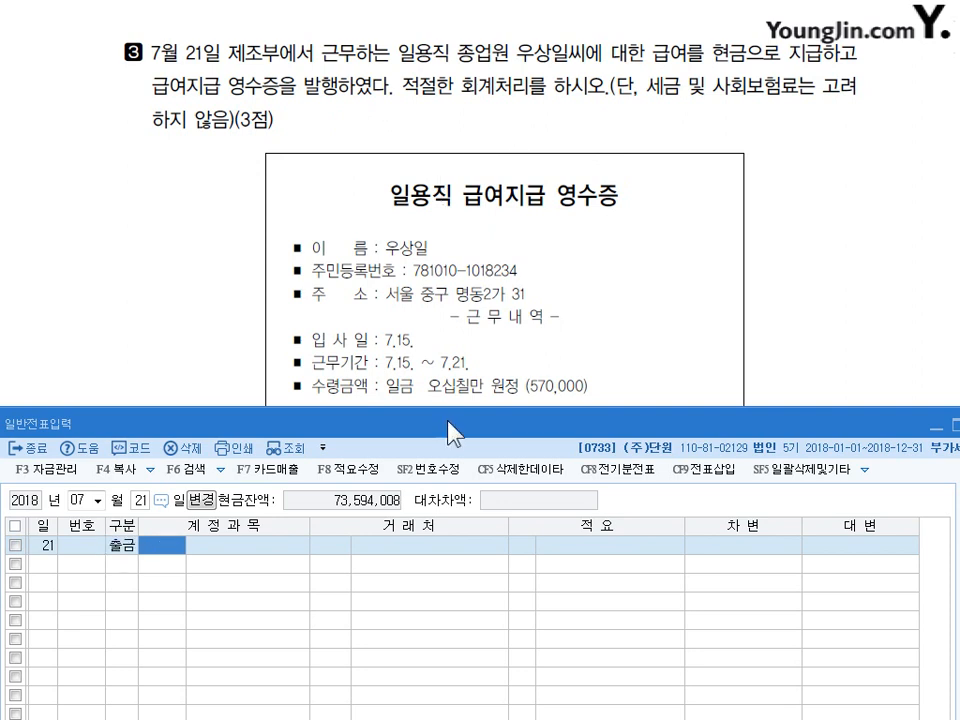
text(5)
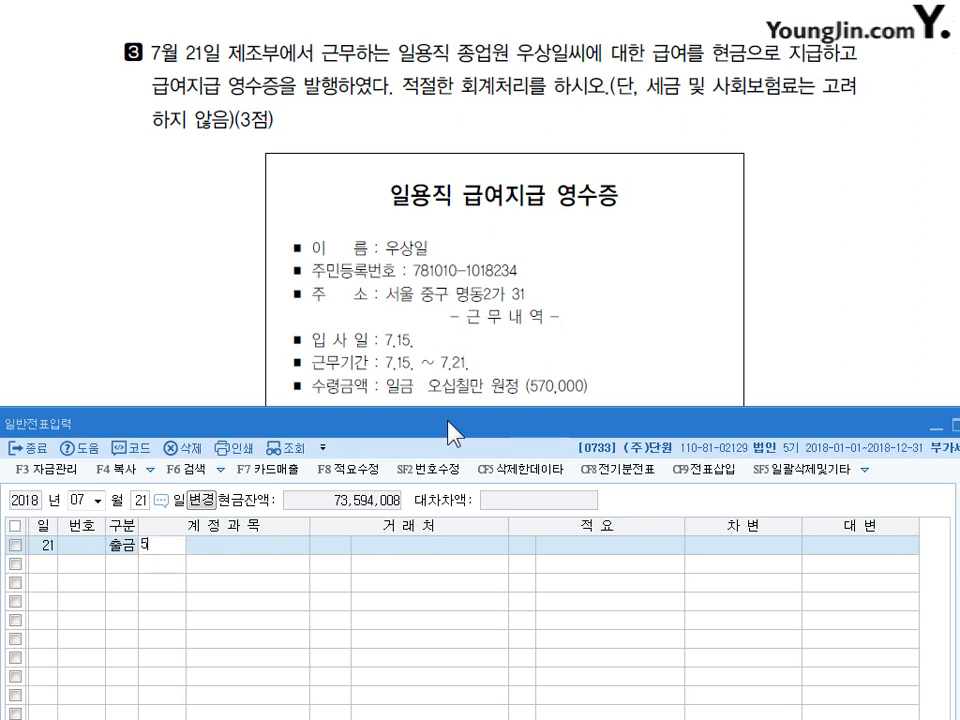
text(07)
key(Return)
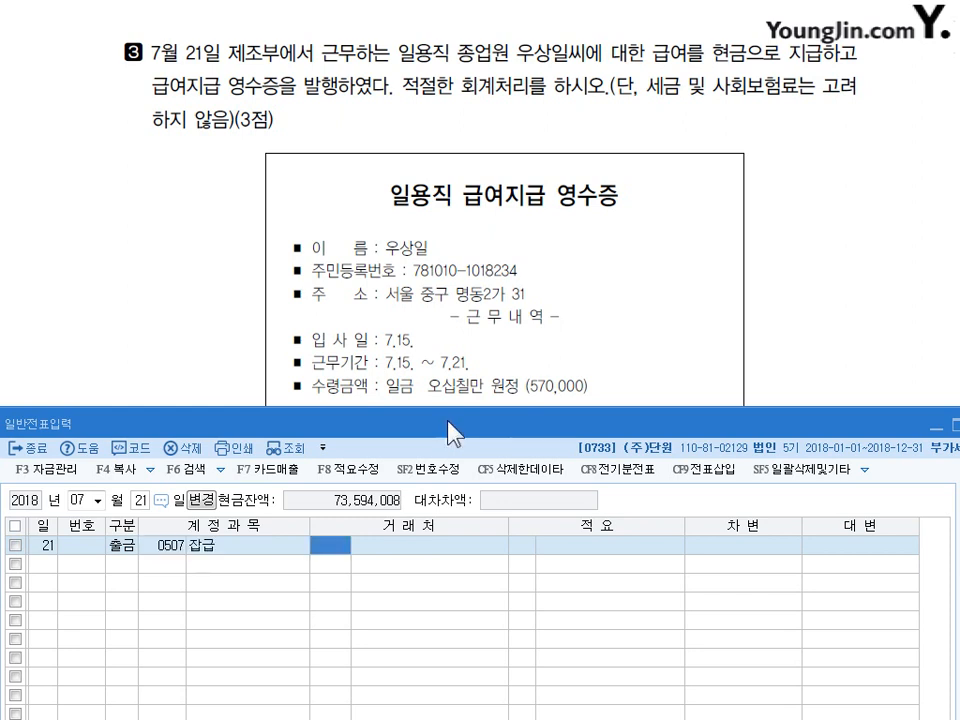
key(Return)
key(Return)
key(Return)
key(Return)
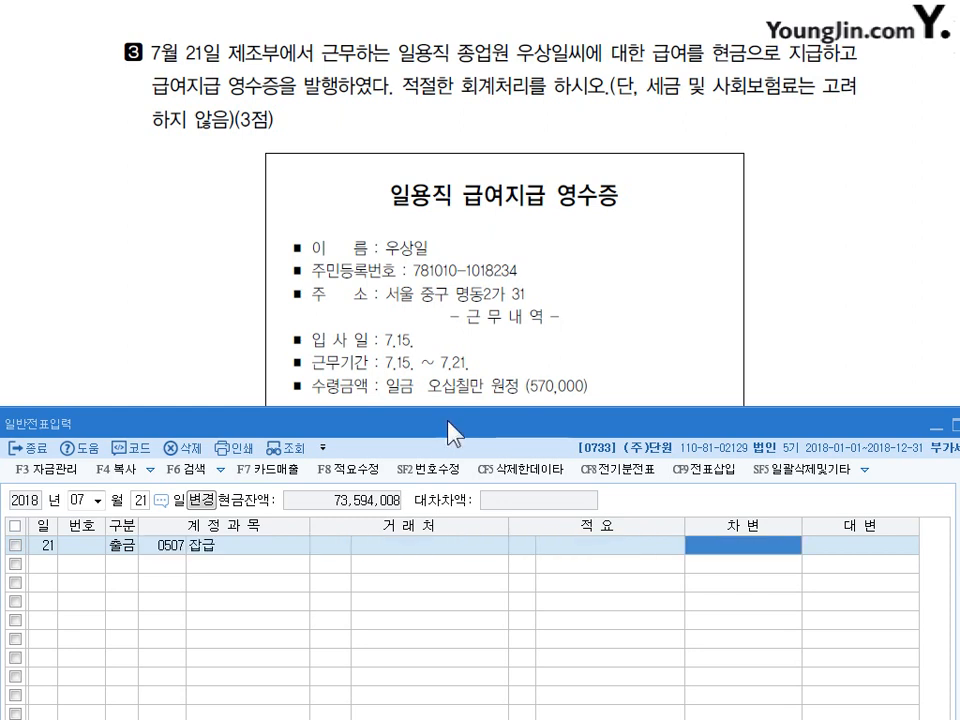
text(5700000)
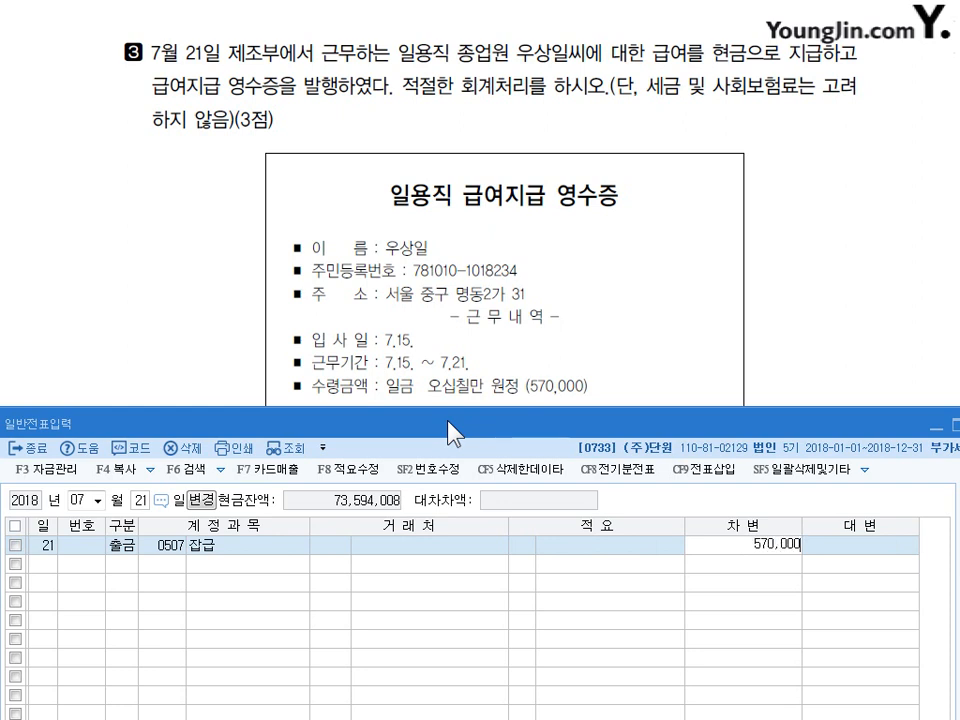
key(Return)
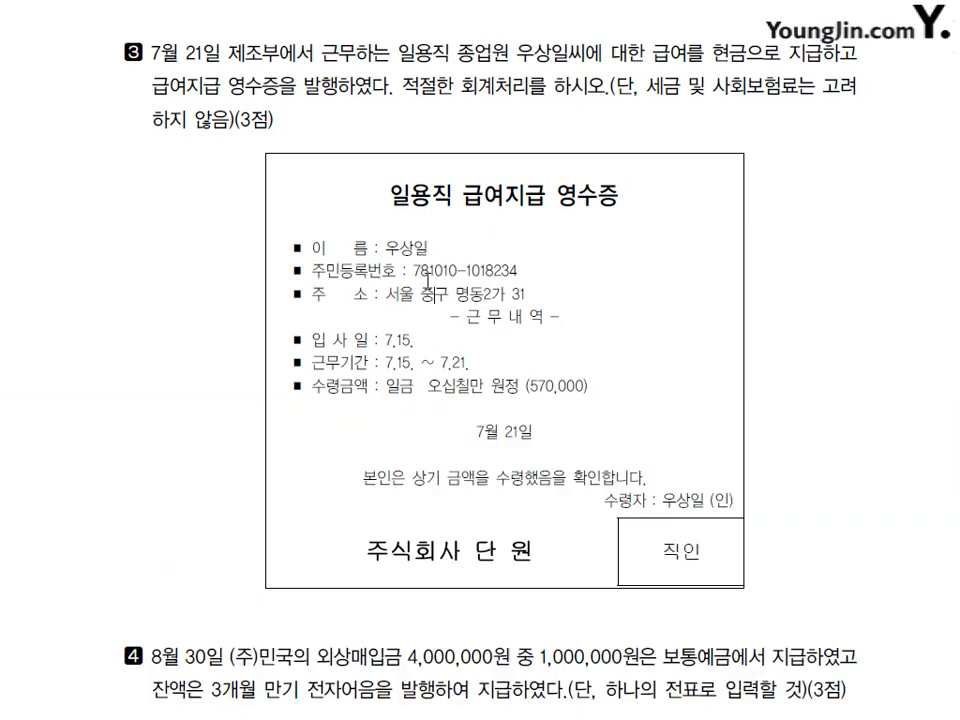
Bring problem 4 of the exercise document into view and set the voucher entry date to August 30
scroll(428, 283, down, 6)
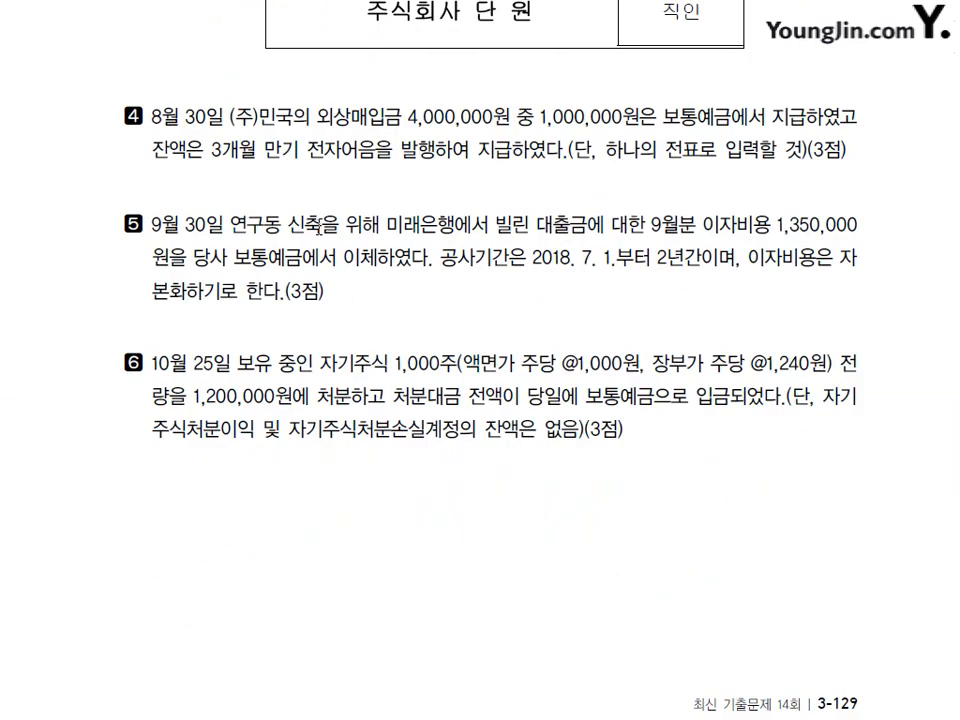
scroll(320, 226, down, 1)
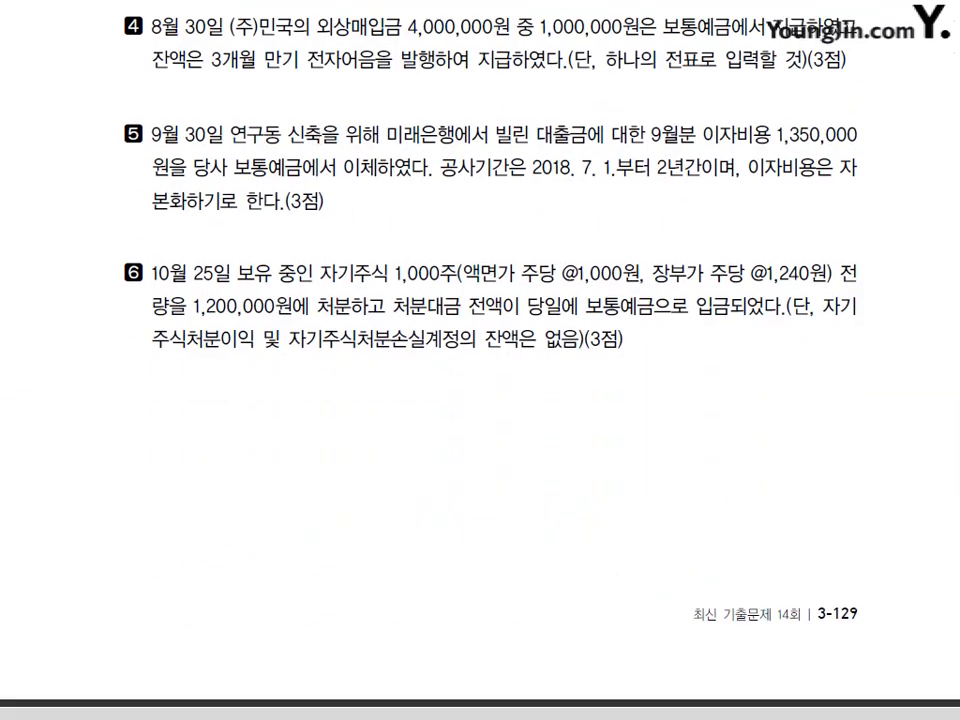
key(alt+Tab)
drag(286, 417, 265, 122)
click(58, 202)
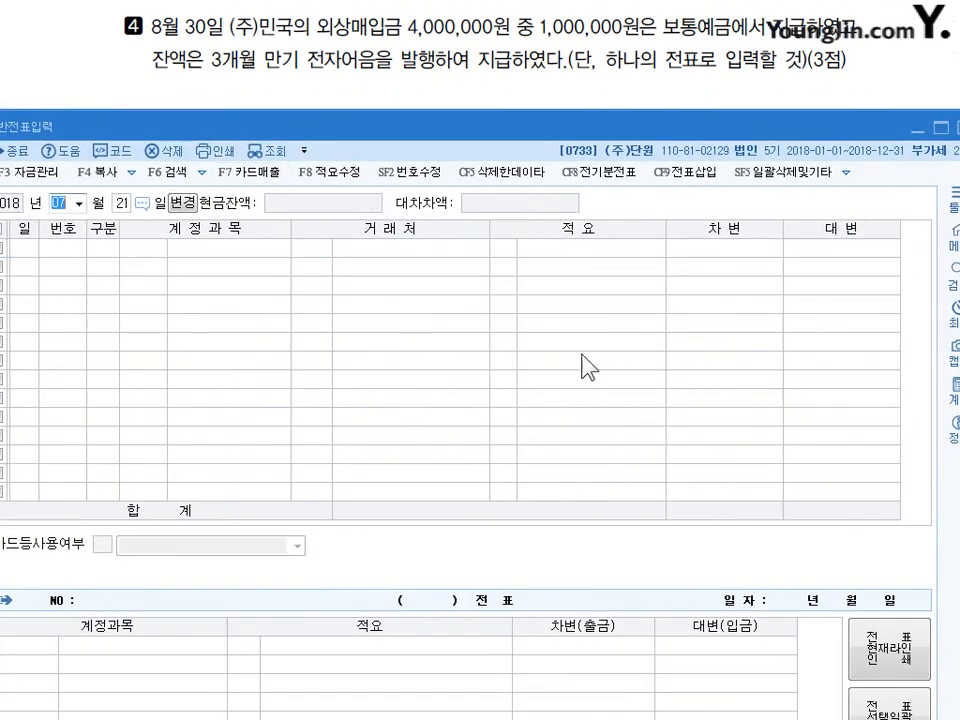
text(0830)
key(Return)
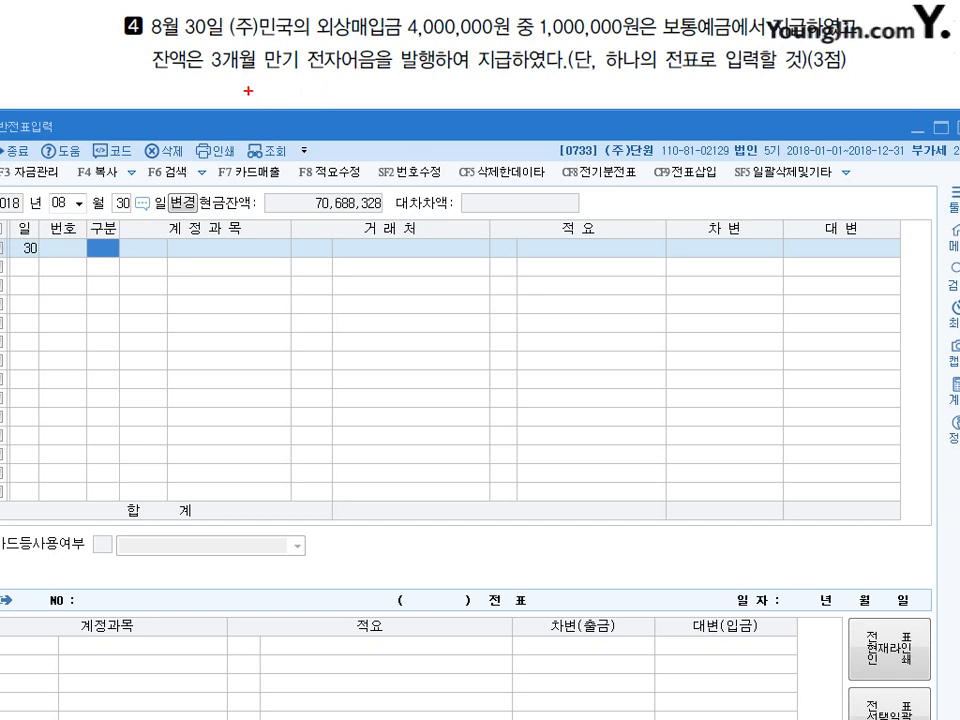
mouse_move(247, 91)
mouse_down()
mouse_move(252, 100)
mouse_move(274, 90)
mouse_move(282, 102)
mouse_move(307, 92)
mouse_move(322, 98)
mouse_move(322, 112)
mouse_up()
mouse_move(252, 135)
mouse_down()
mouse_move(258, 150)
mouse_move(317, 138)
mouse_move(331, 155)
mouse_up()
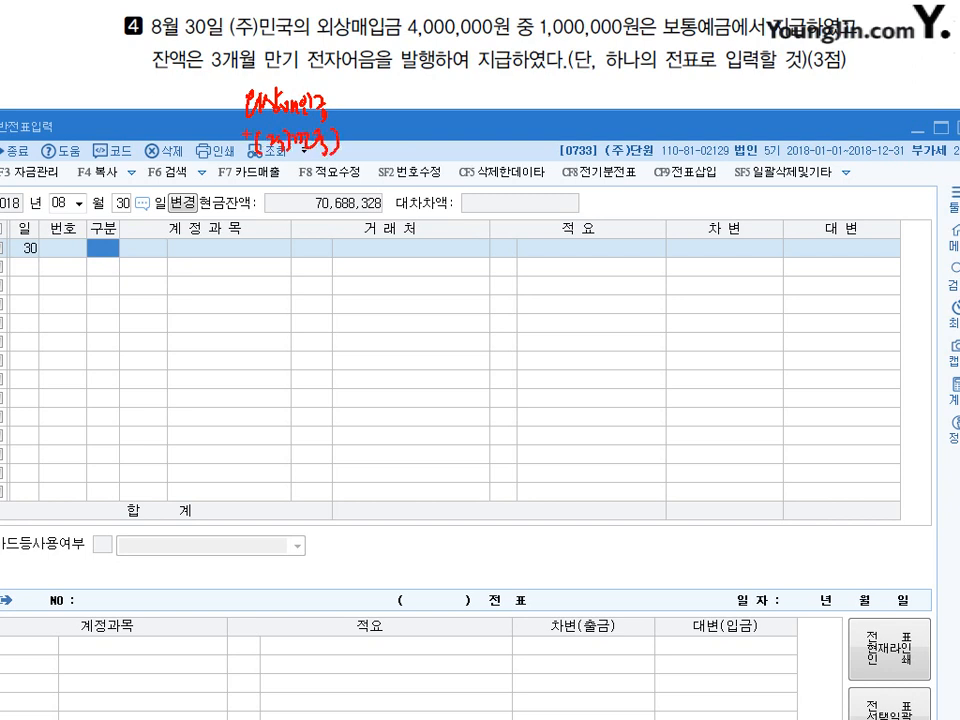
drag(492, 72, 486, 125)
mouse_move(515, 85)
mouse_down()
mouse_move(521, 95)
mouse_move(568, 92)
mouse_move(564, 114)
mouse_move(584, 106)
mouse_move(553, 107)
mouse_up()
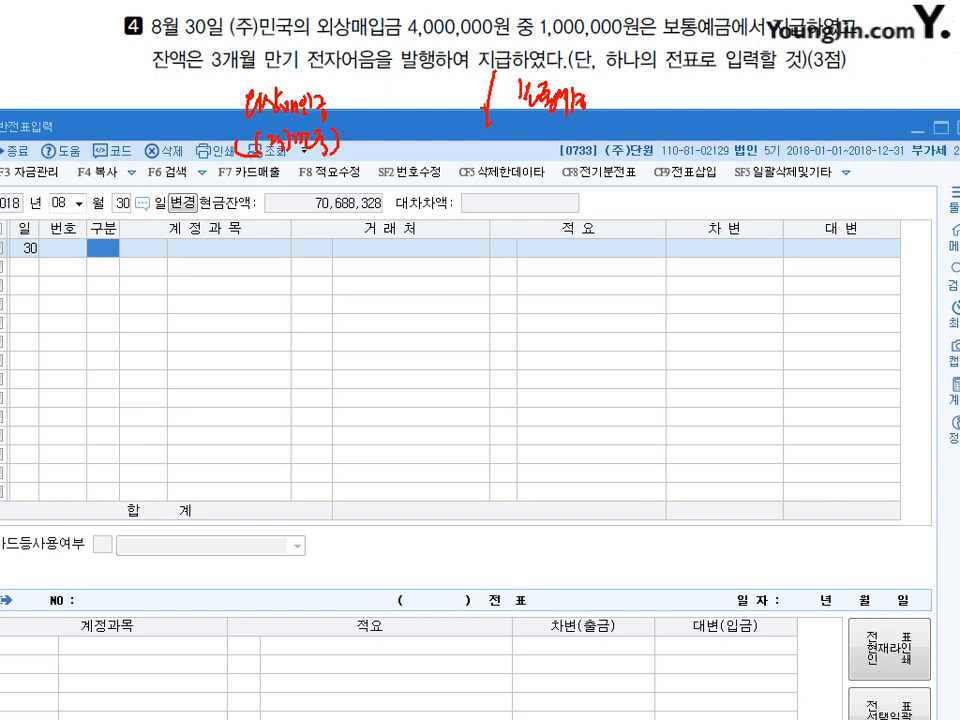
drag(523, 120, 538, 139)
mouse_move(543, 118)
mouse_down()
mouse_move(554, 132)
mouse_move(566, 125)
mouse_up()
mouse_move(569, 124)
mouse_down()
mouse_move(571, 137)
mouse_move(580, 120)
mouse_up()
drag(574, 128, 594, 132)
mouse_move(558, 168)
mouse_down()
mouse_move(558, 191)
mouse_move(564, 184)
mouse_up()
drag(564, 169, 582, 188)
drag(600, 166, 604, 177)
drag(602, 166, 614, 181)
mouse_move(611, 177)
mouse_down()
mouse_move(619, 185)
mouse_move(631, 175)
mouse_up()
drag(627, 179, 642, 187)
mouse_move(381, 85)
mouse_down()
mouse_move(379, 99)
mouse_move(389, 95)
mouse_up()
drag(385, 86, 386, 103)
drag(396, 99, 414, 104)
drag(440, 97, 480, 96)
mouse_move(647, 87)
mouse_down()
mouse_move(650, 111)
mouse_move(660, 114)
mouse_up()
mouse_move(678, 103)
mouse_down()
mouse_move(690, 102)
mouse_move(690, 115)
mouse_up()
drag(715, 106, 723, 106)
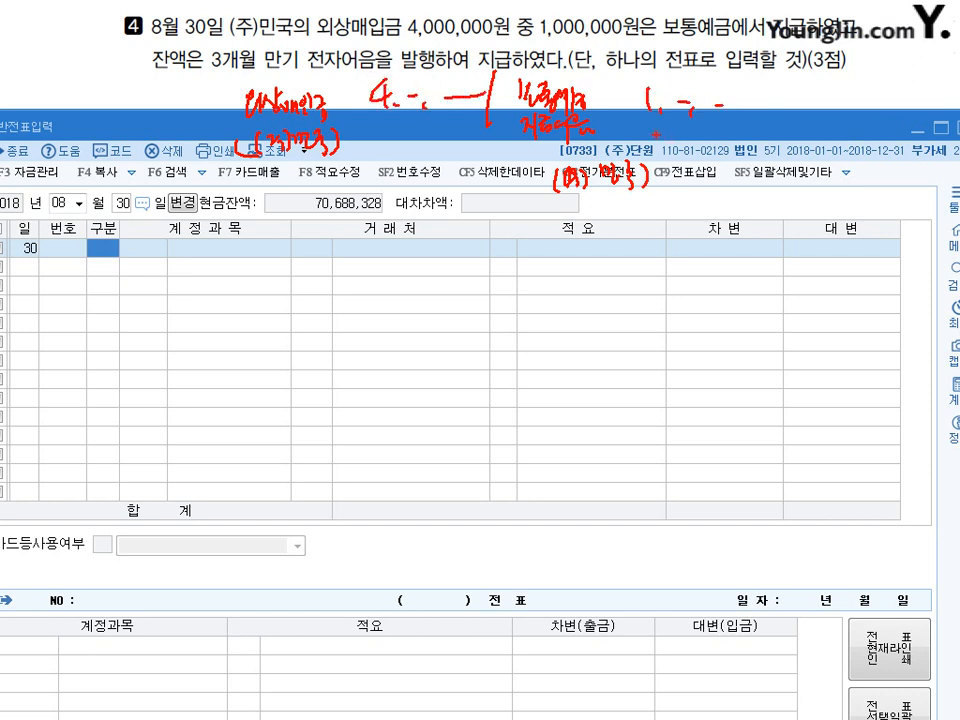
mouse_move(656, 130)
mouse_down()
mouse_move(660, 146)
mouse_move(720, 138)
mouse_up()
key(Escape)
Enter a debit line to account 0251 외상매입금 for 4,000,000 with trading partner (주)민국 in the August 30 voucher
text(3)
key(Return)
text(251)
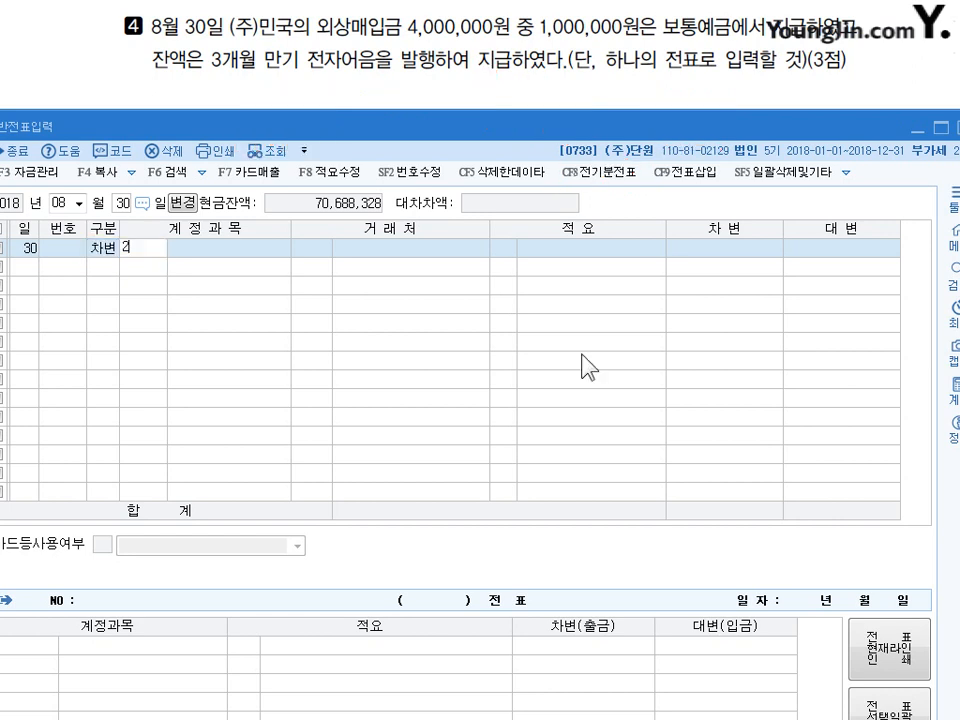
key(Return)
text(민국)
key(Return)
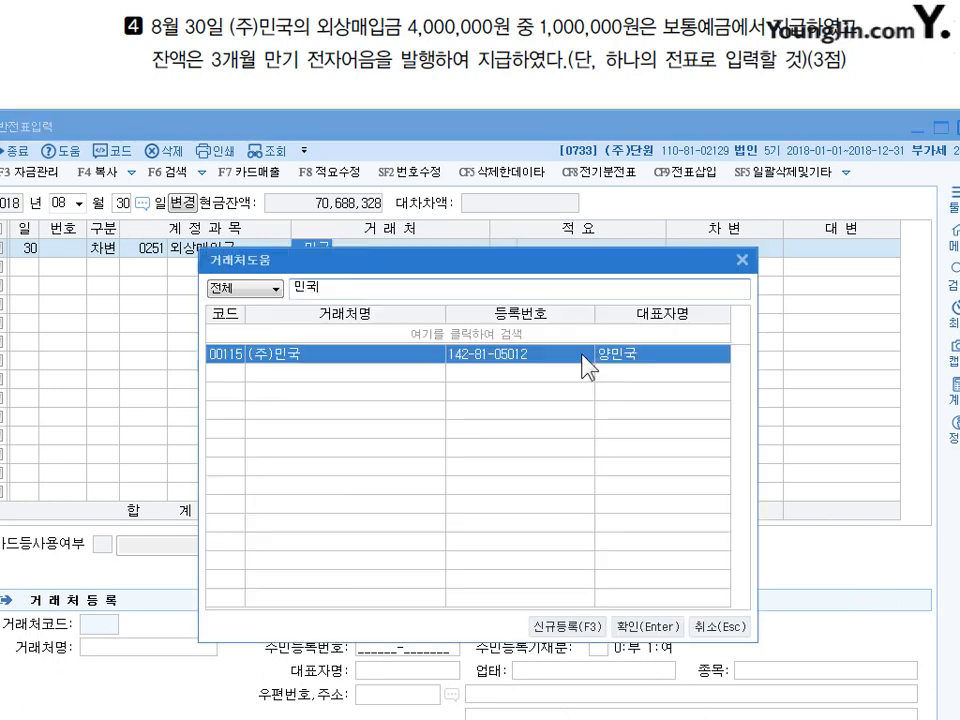
key(Return)
key(Return)
text(4000000)
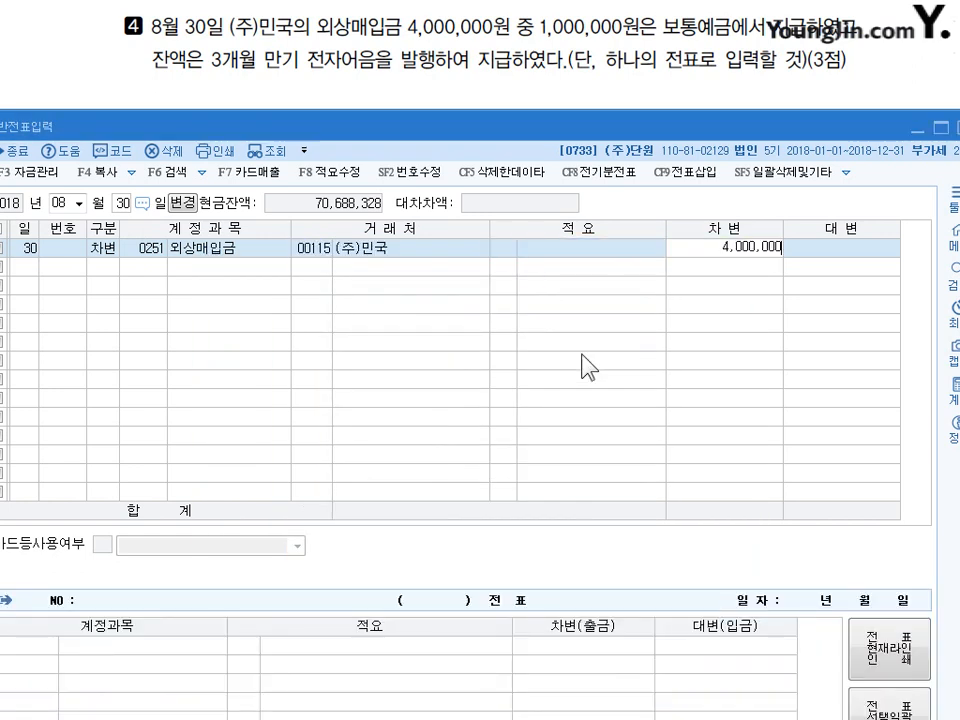
key(Return)
Add a credit line to account 0103 보통예금 for 1,000,000 in the August 30 voucher
text(4)
key(Return)
text(103)
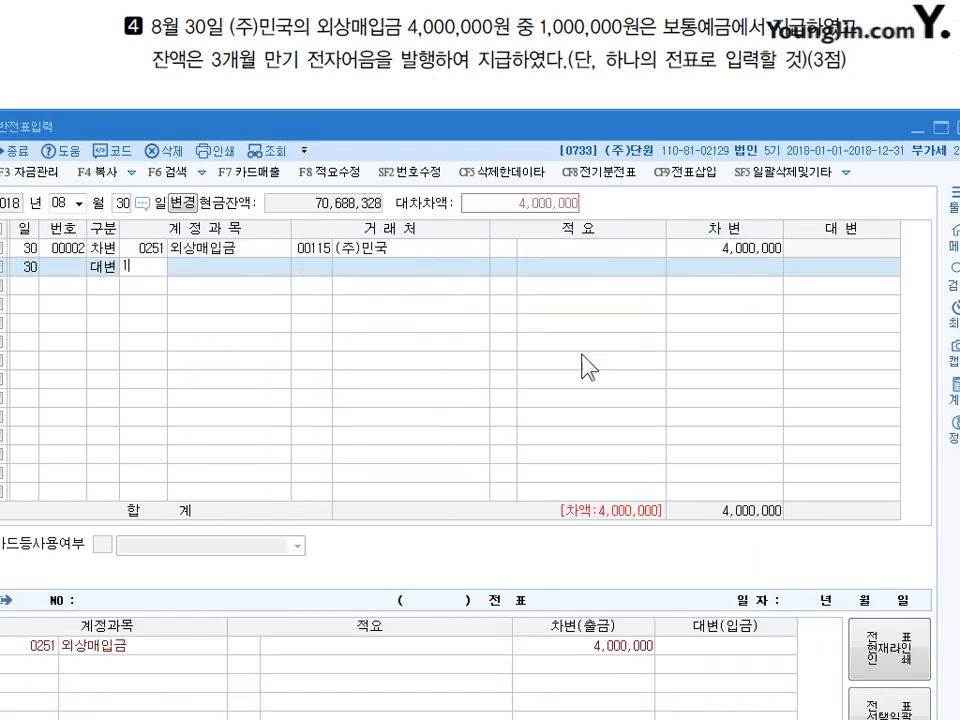
key(Return)
key(Return)
key(Return)
text(1000000)
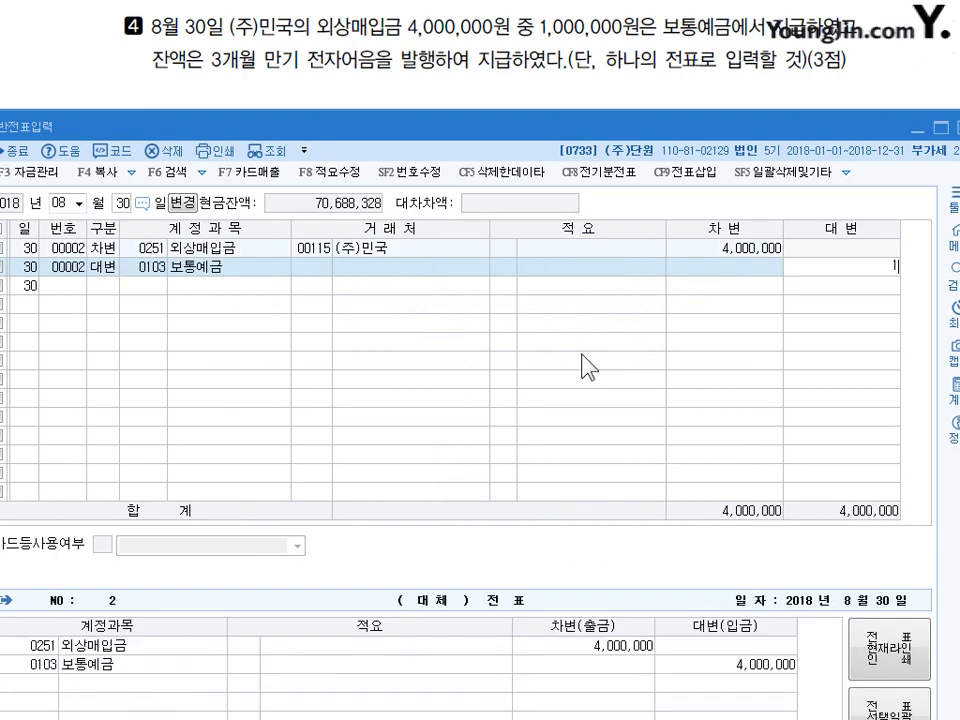
key(Return)
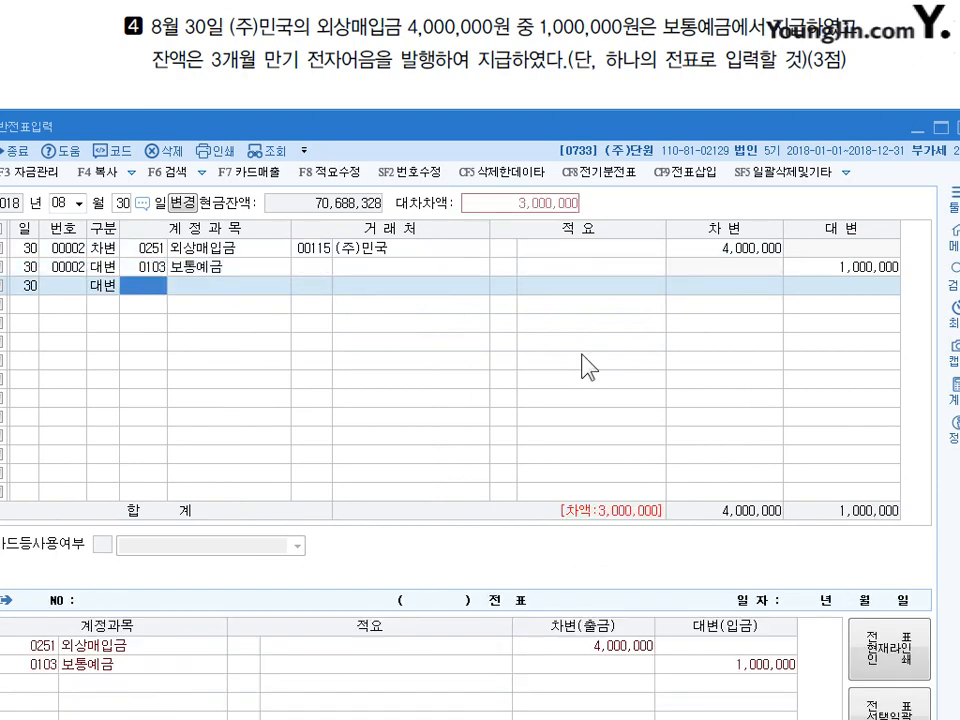
Complete the August 30 voucher with a credit line to account 0252 지급어음 for 3,000,000 with trading partner (주)민국
text(252)
key(Return)
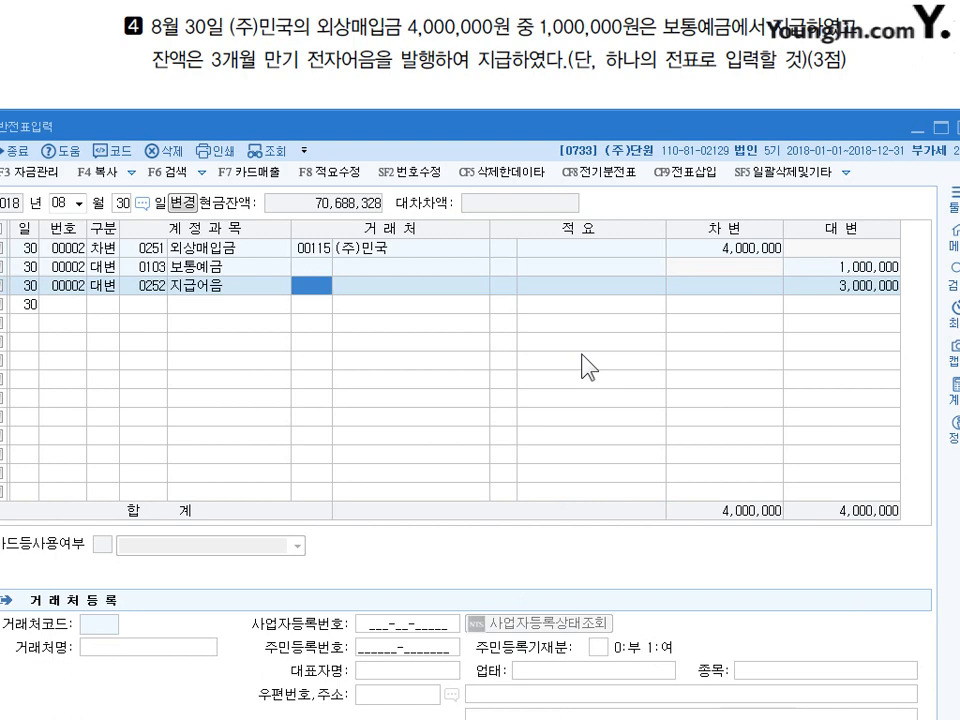
text(민국)
key(Return)
key(Return)
key(Return)
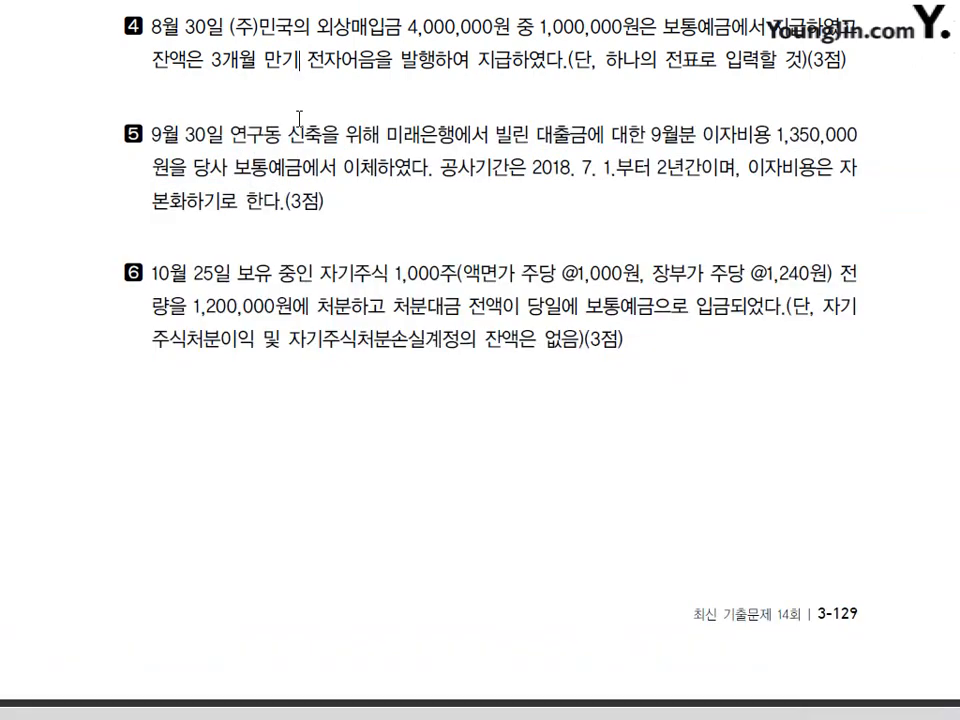
click(301, 68)
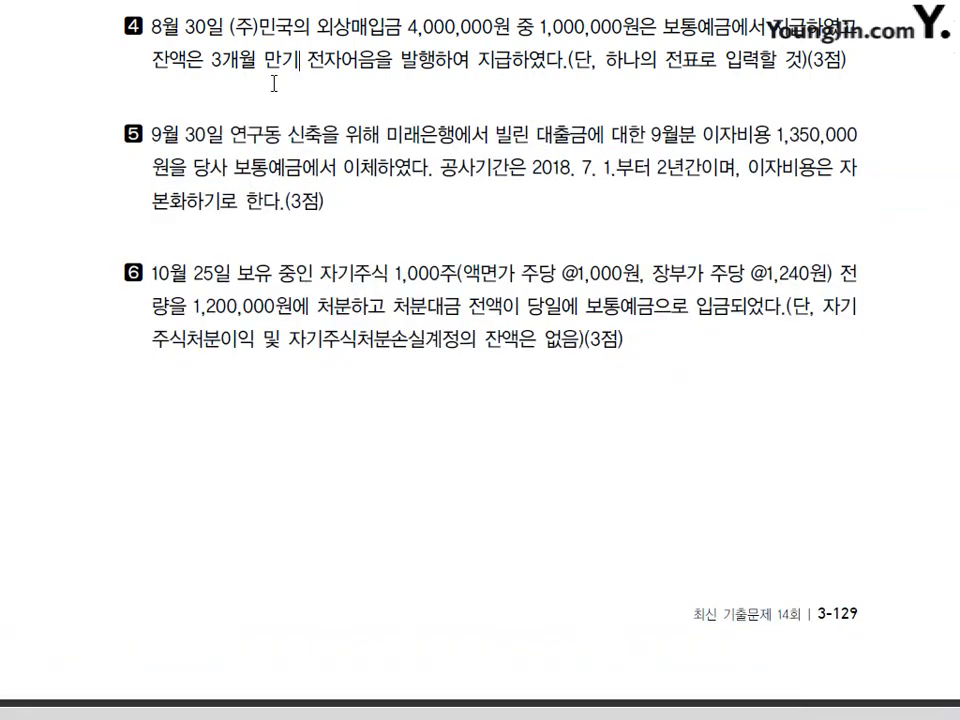
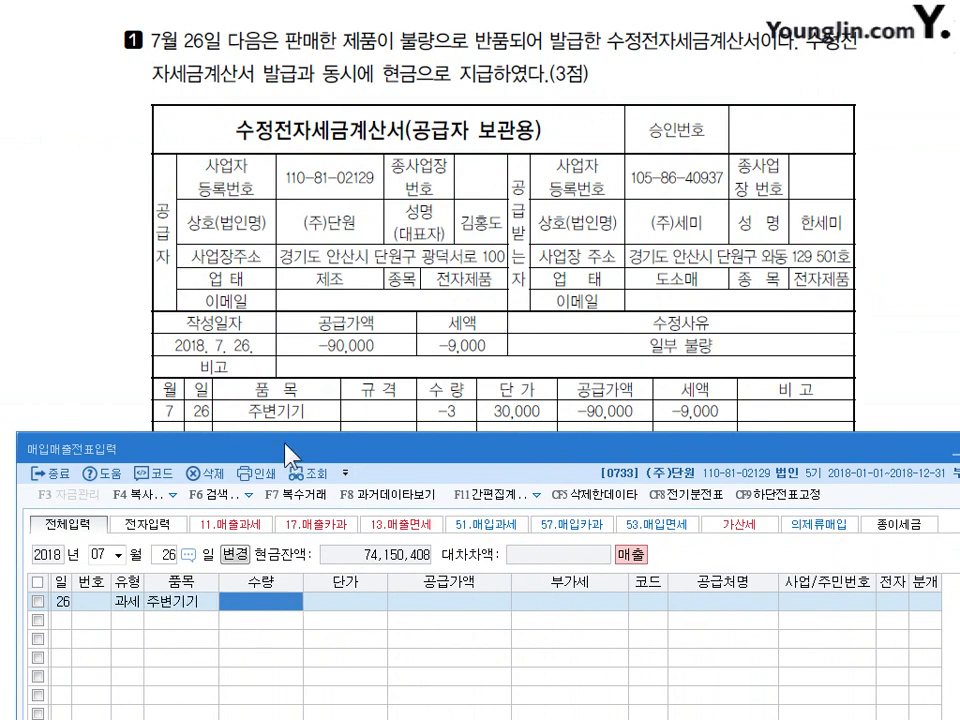
Enter quantity -3 and unit price 30,000 for the 주변기기 item in the July 26 taxable sales voucher, accepting the calculated supply value and VAT
text(-3)
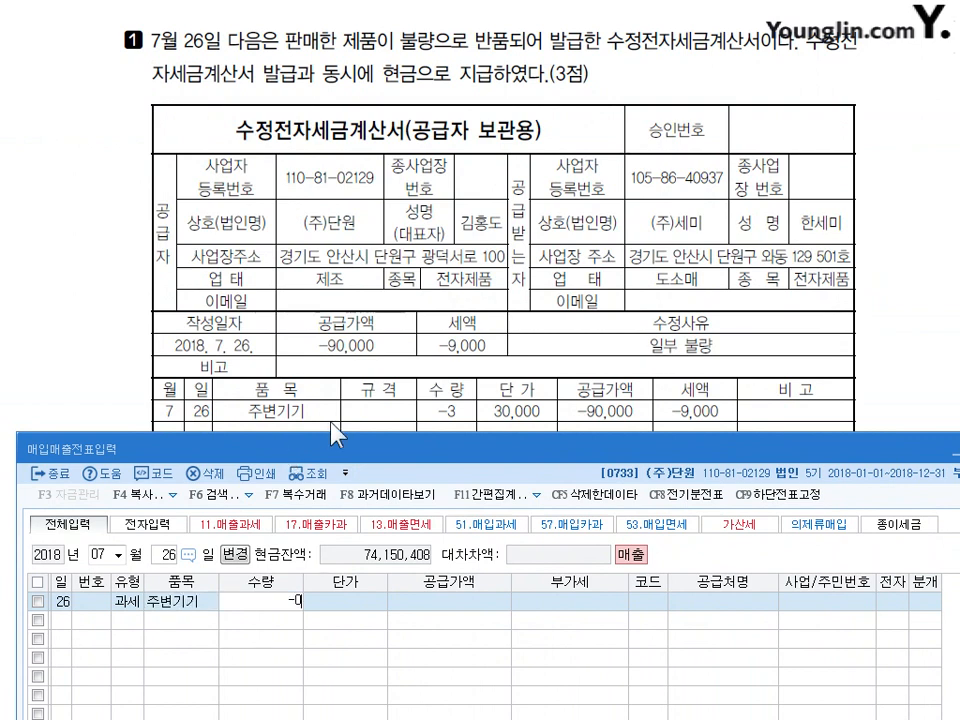
key(Return)
text(300000)
key(Return)
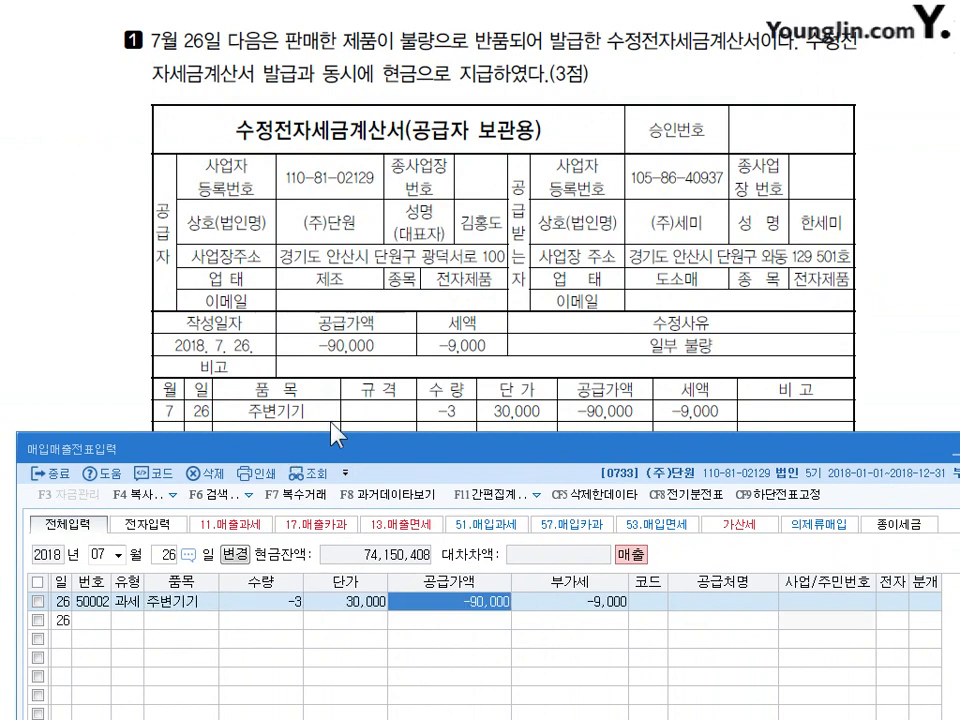
key(Return)
key(Return)
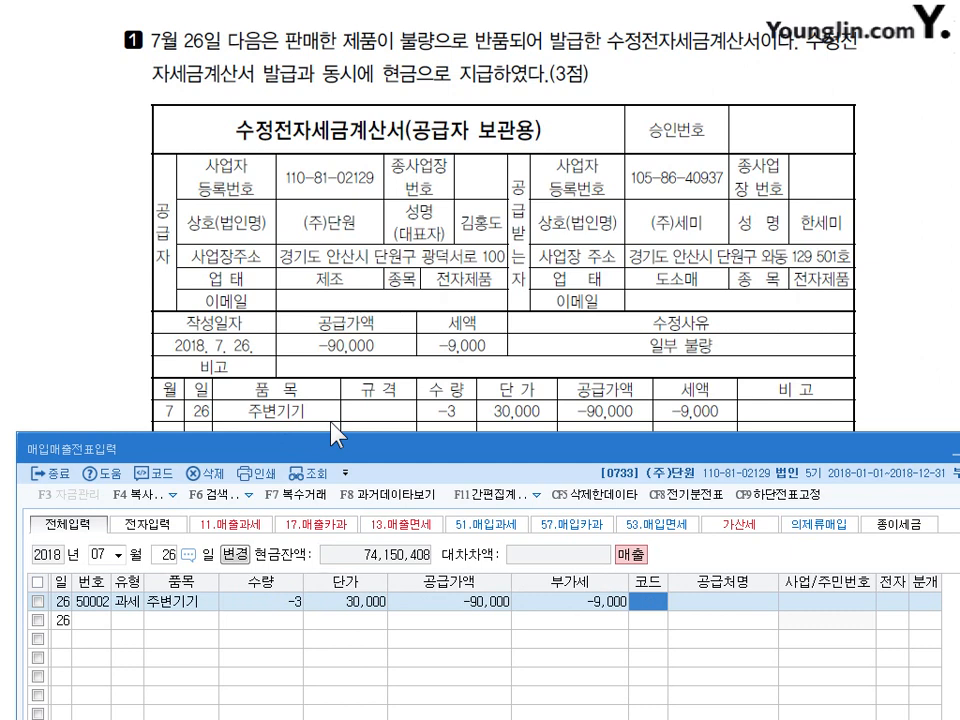
Complete the July 26 sales return line with trading partner (주)세미, electronic invoice 여 and journal type 현금
text(세미)
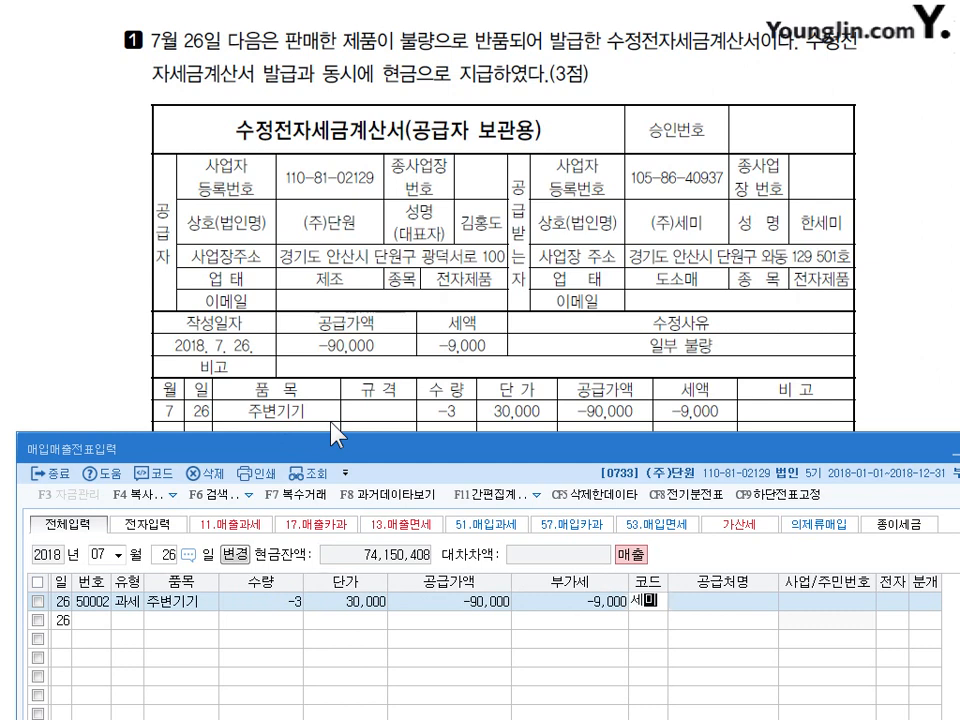
key(Return)
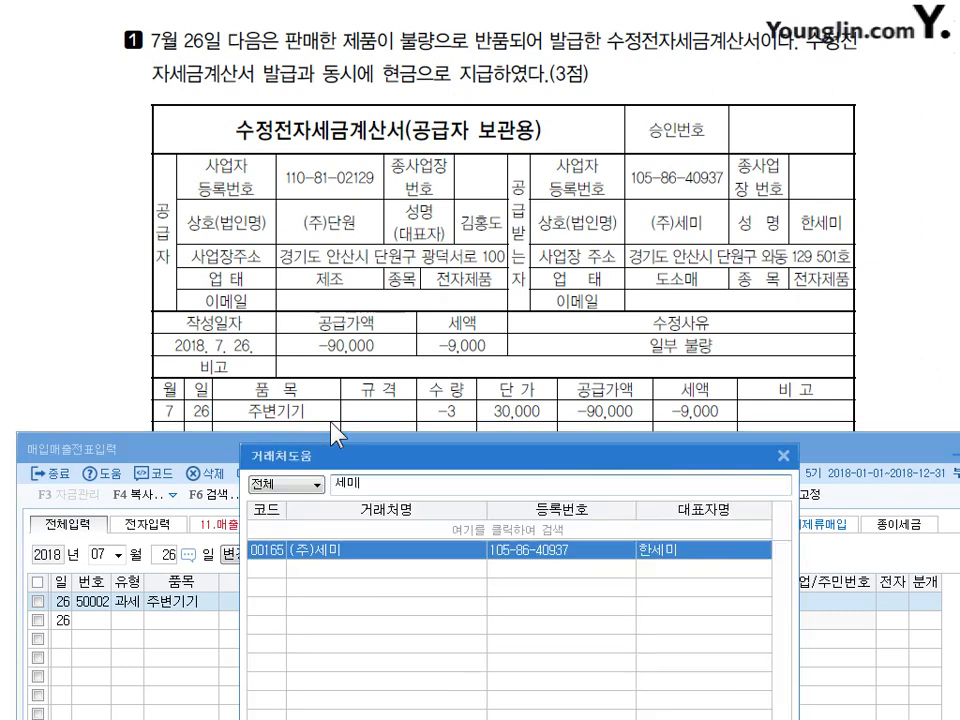
key(Return)
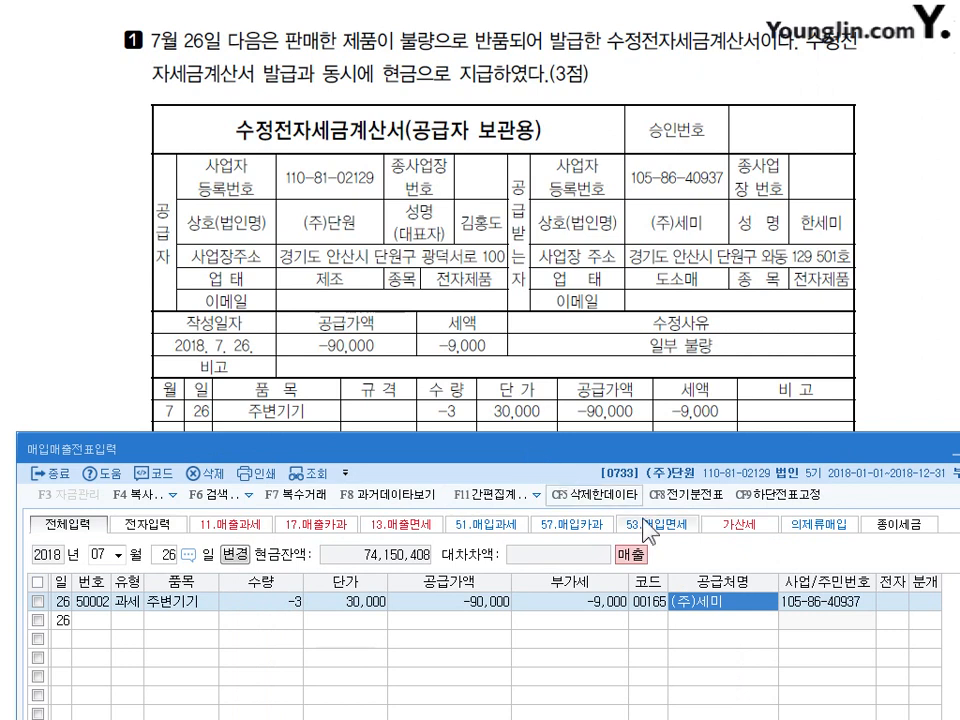
key(Return)
text(1)
key(Return)
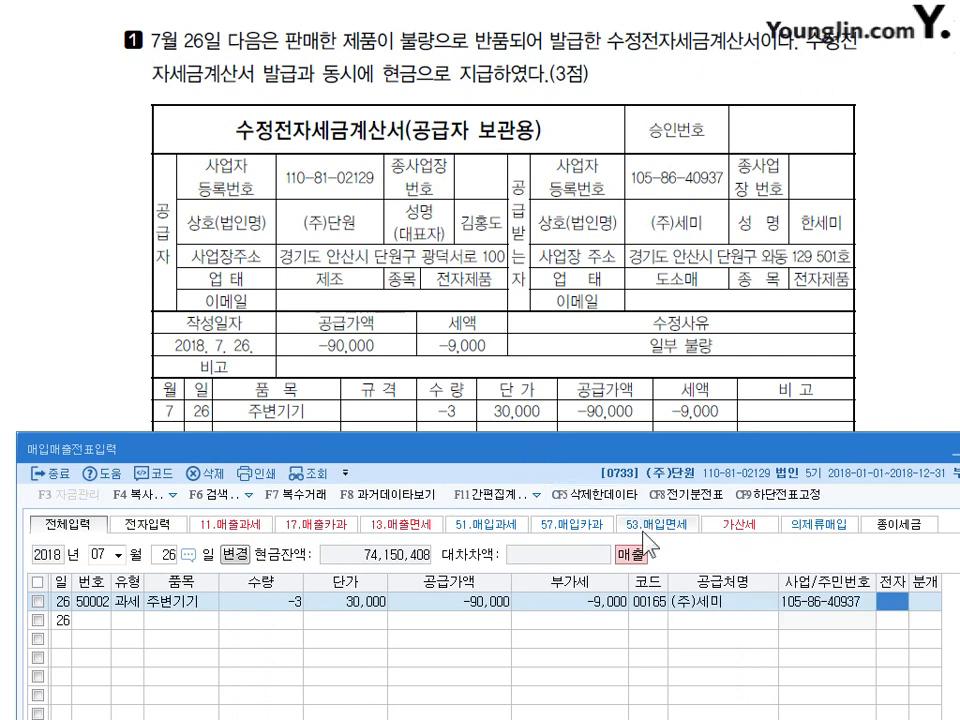
text(1)
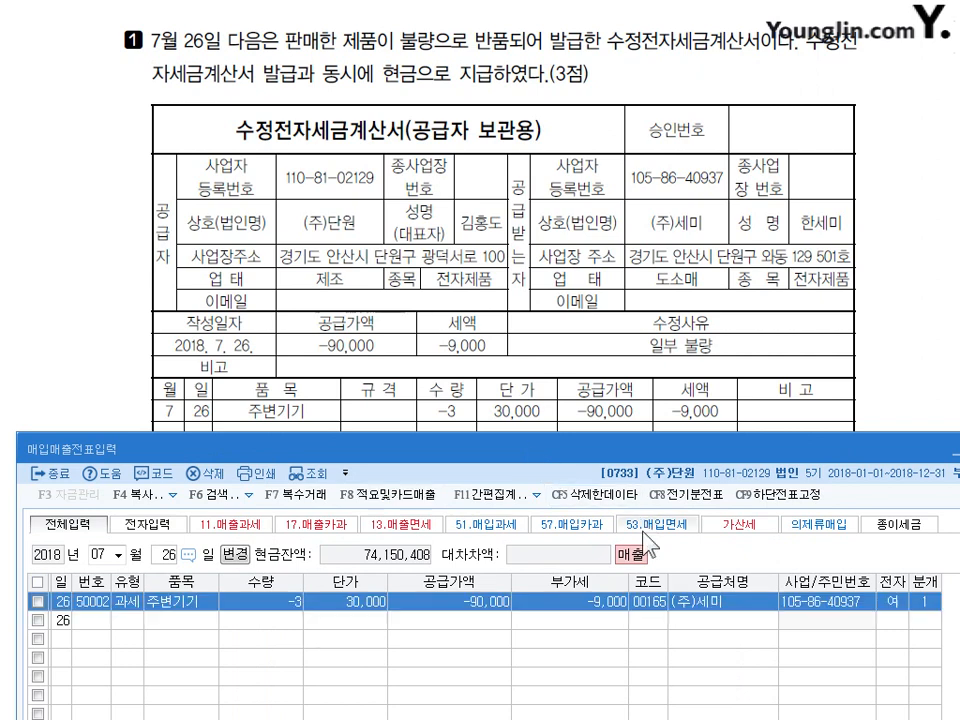
drag(580, 452, 585, 70)
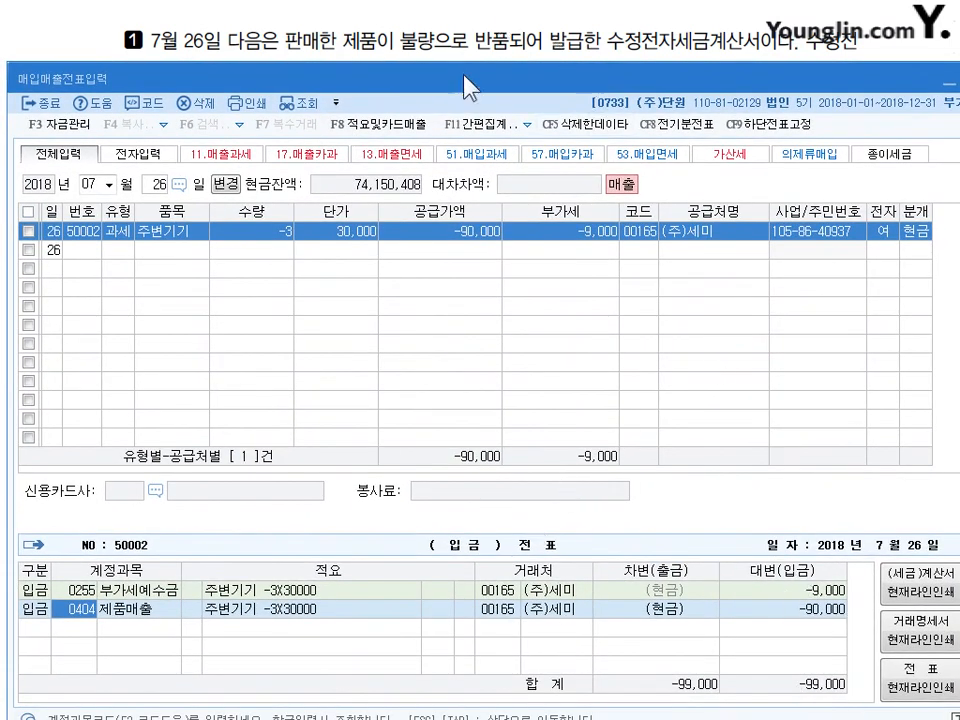
Consult exercise 2 in the problem document and set the purchase/sales voucher date to August 10
drag(462, 88, 457, 159)
click(455, 122)
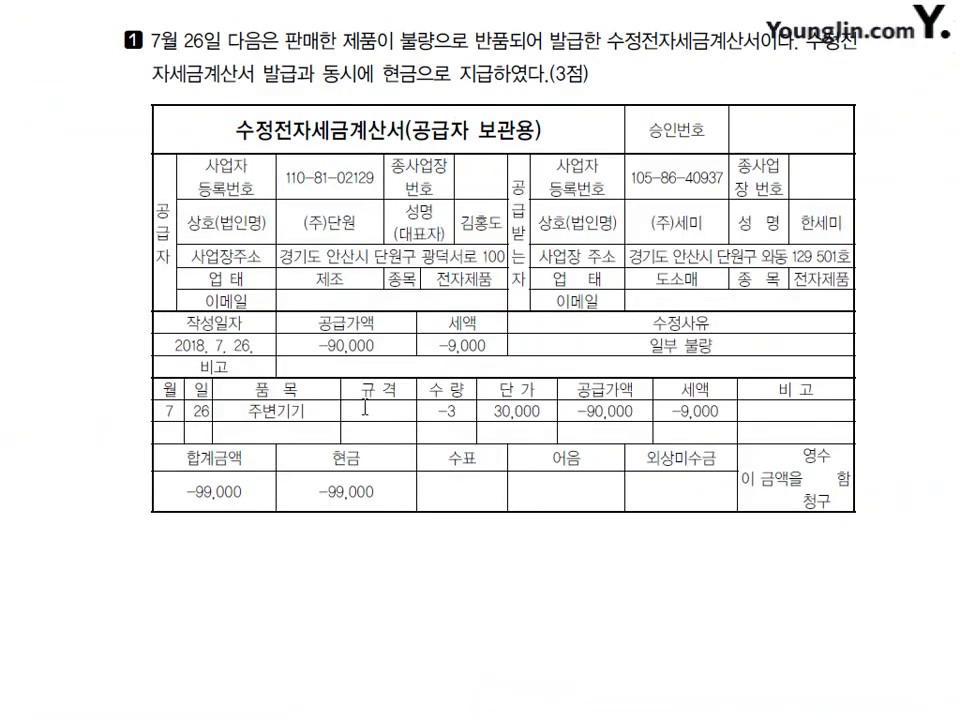
scroll(364, 406, down, 3)
scroll(342, 366, down, 5)
scroll(330, 363, up, 6)
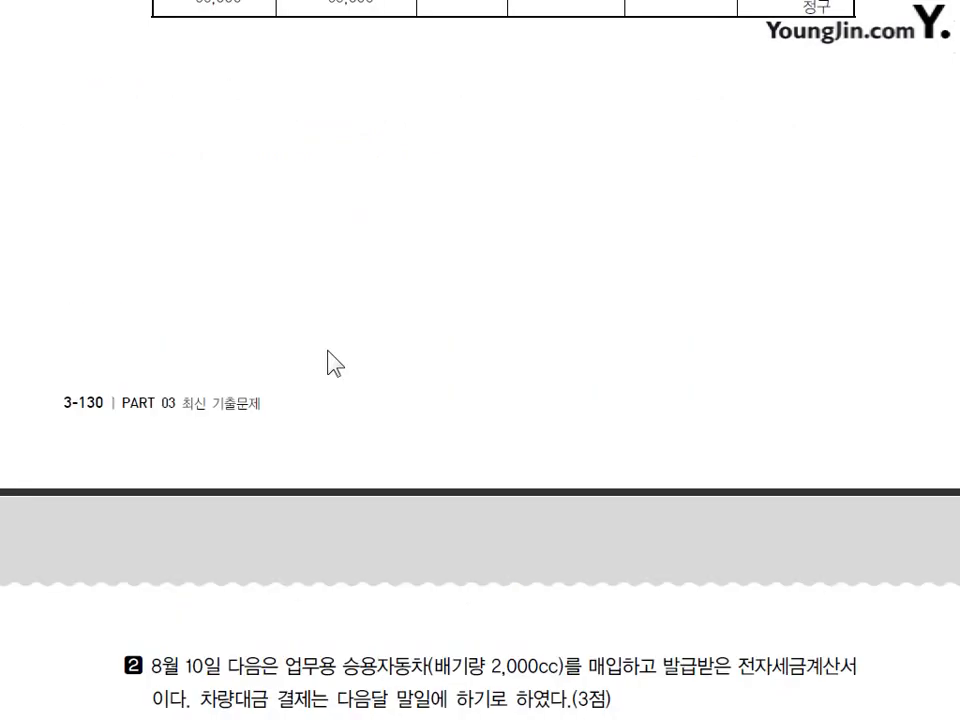
scroll(335, 364, down, 8)
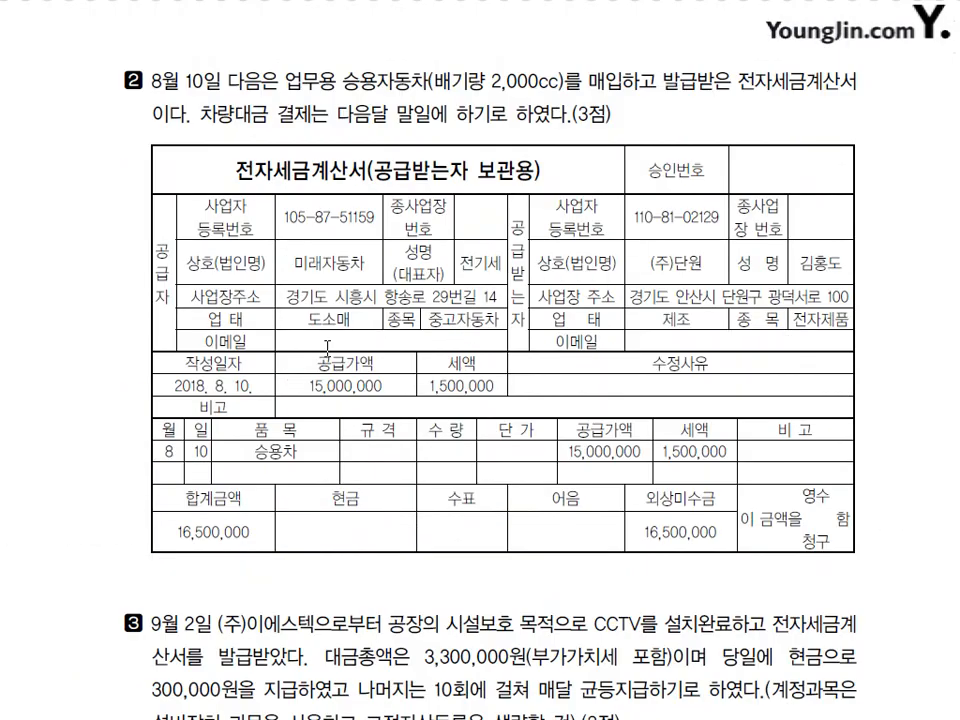
key(alt+Tab)
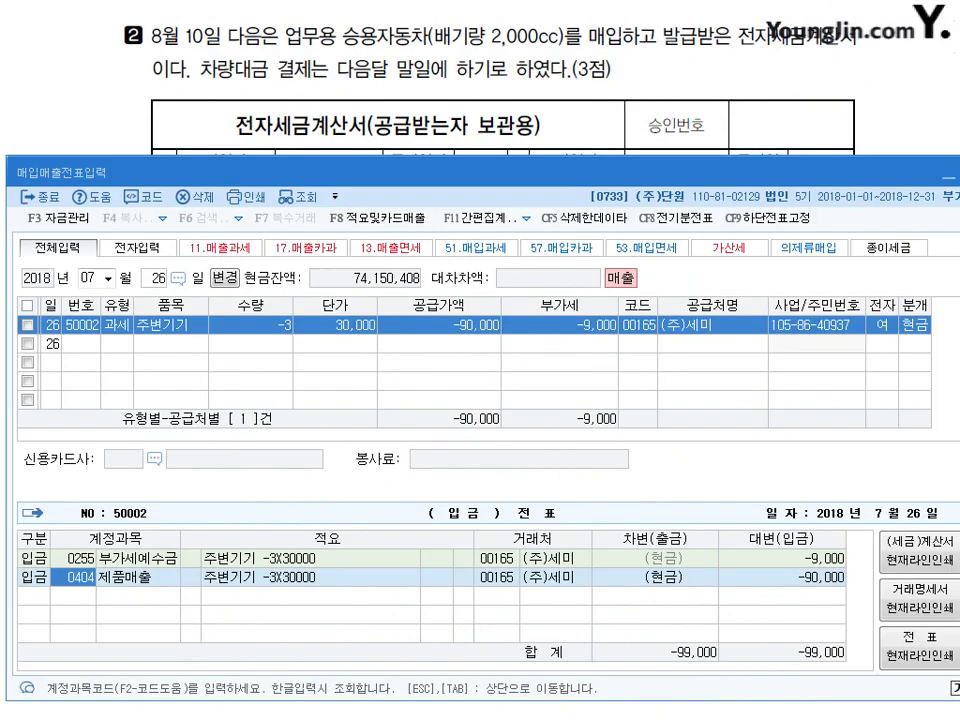
click(82, 280)
text(08)
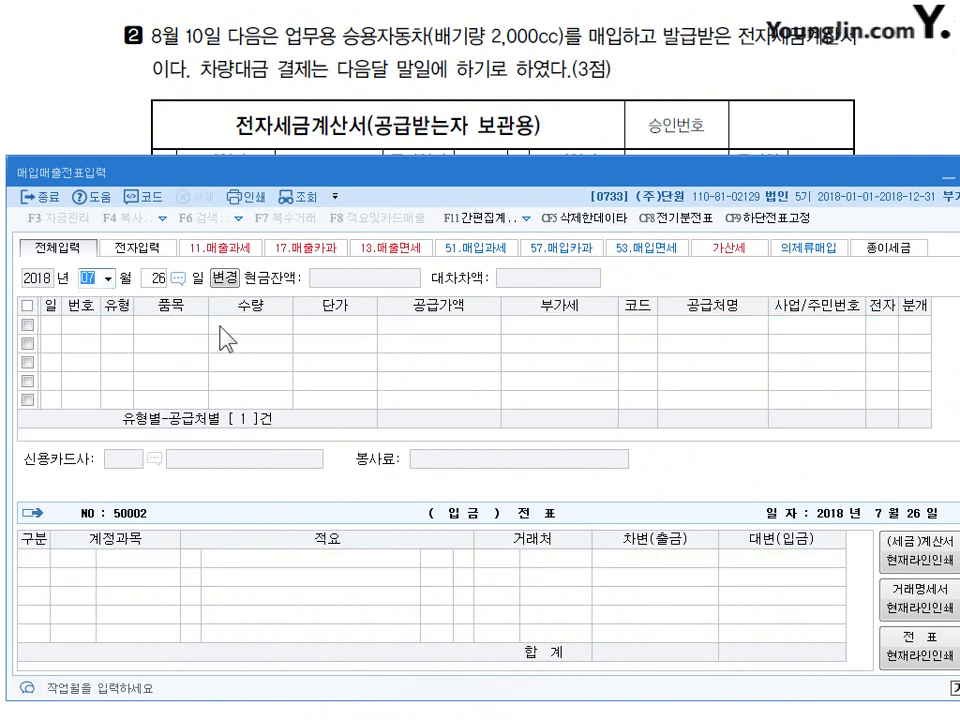
key(Return)
text(10)
key(Return)
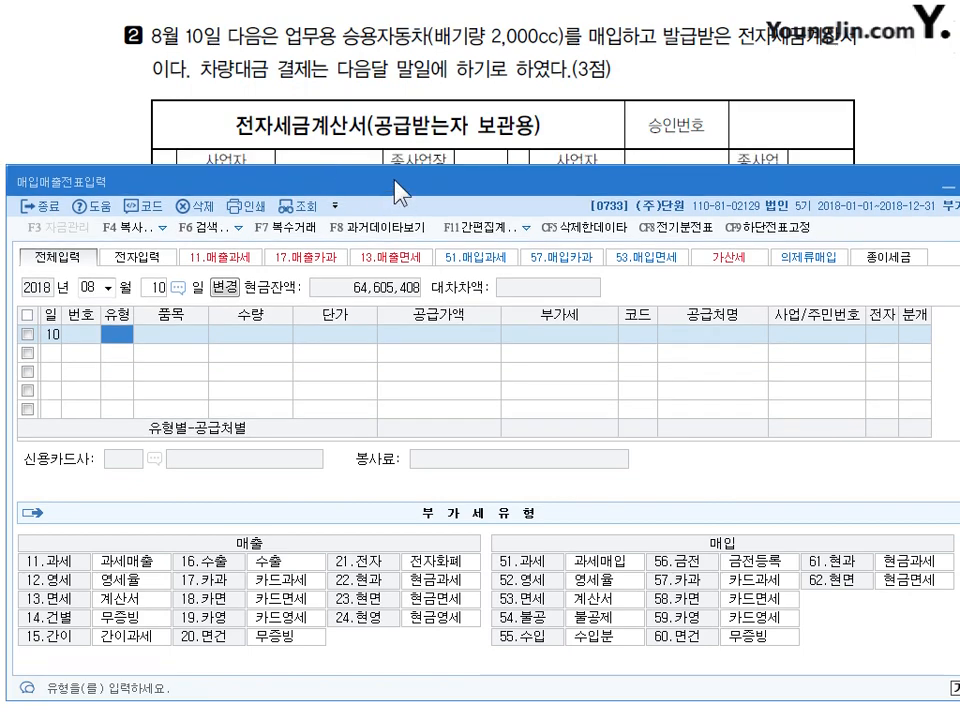
Enter a type 54 불공 line for item 승용차 with supply value 15,000,000, leaving quantity and unit price blank and accepting the calculated VAT
drag(395, 181, 391, 117)
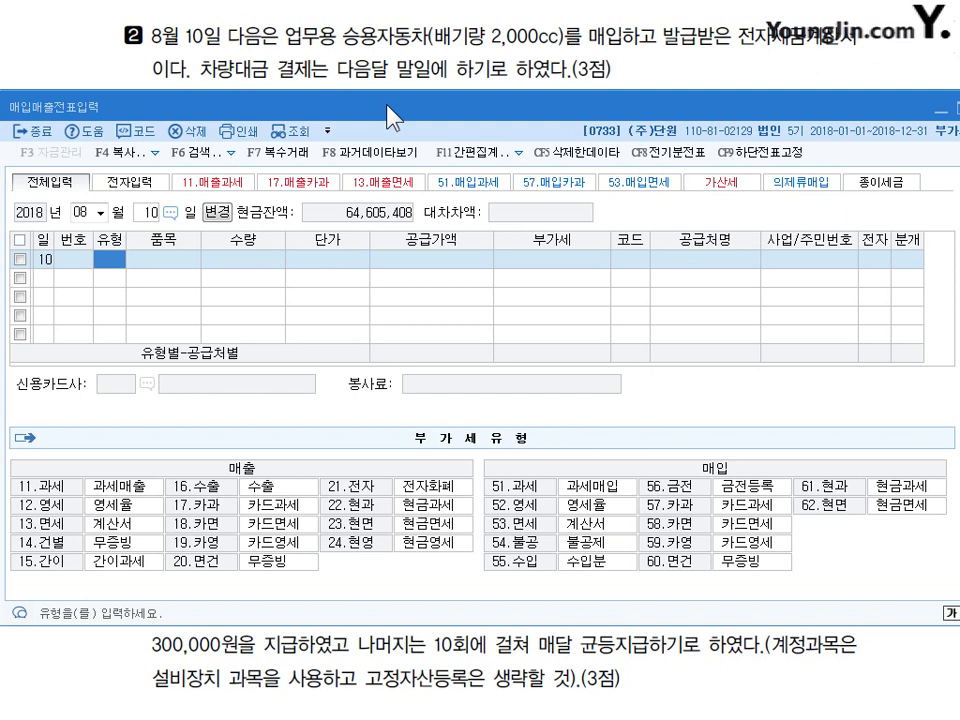
text(54)
key(Return)
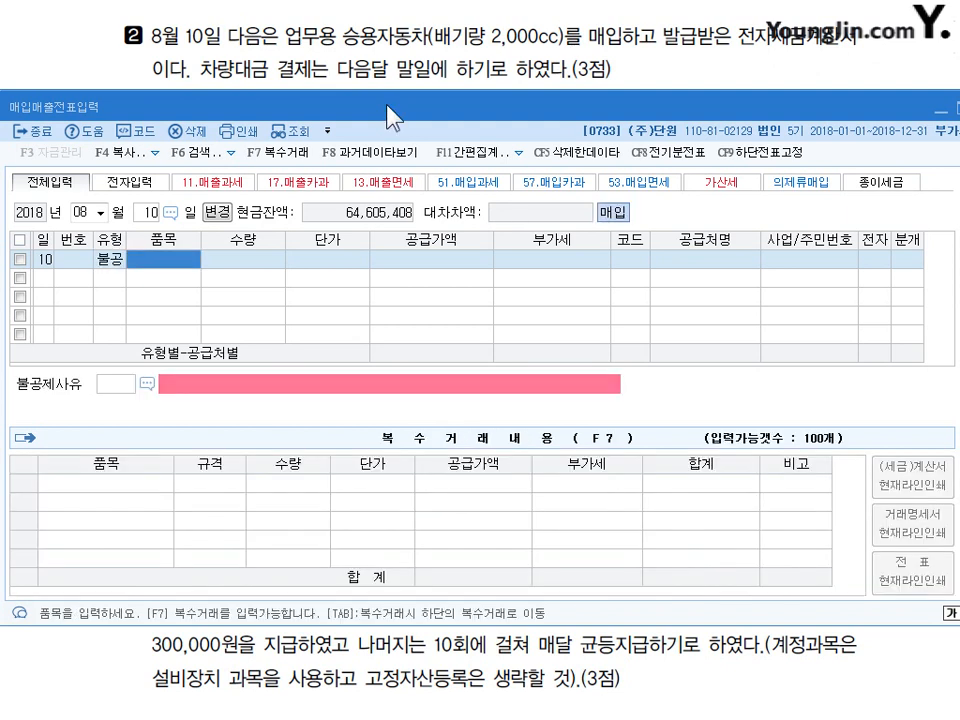
text(승용차)
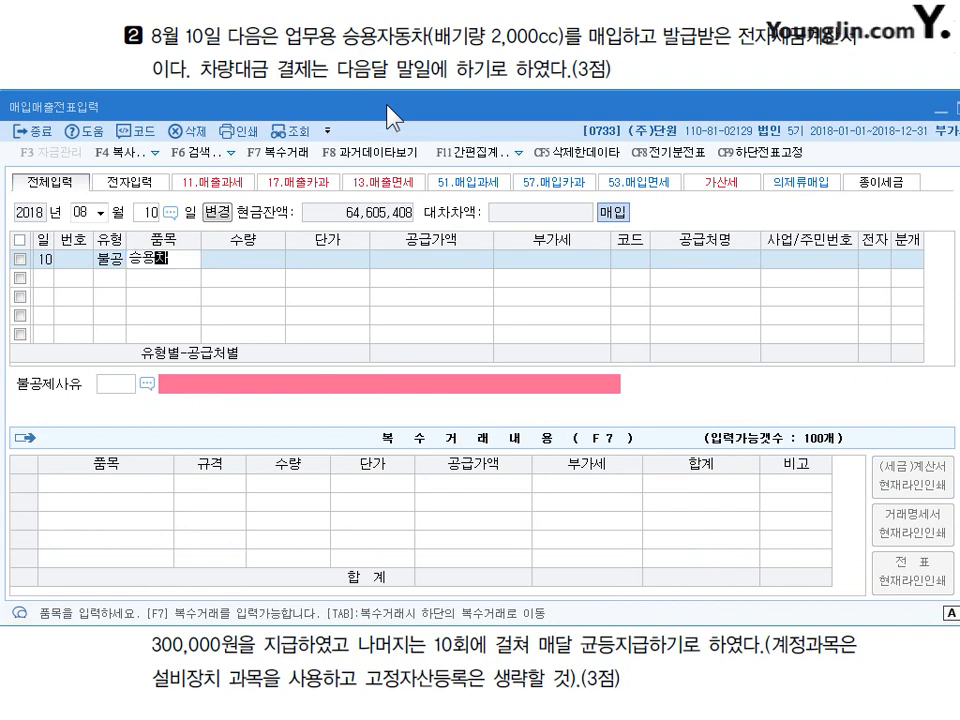
key(Return)
key(Return)
key(Return)
drag(388, 107, 400, 436)
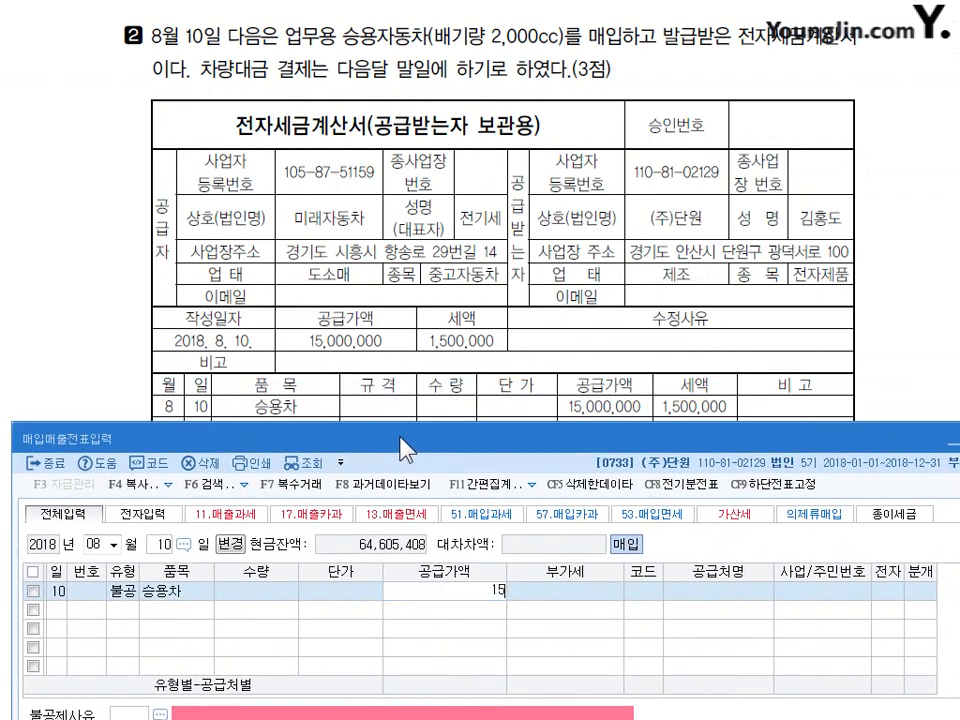
text(15000000)
key(Return)
key(Return)
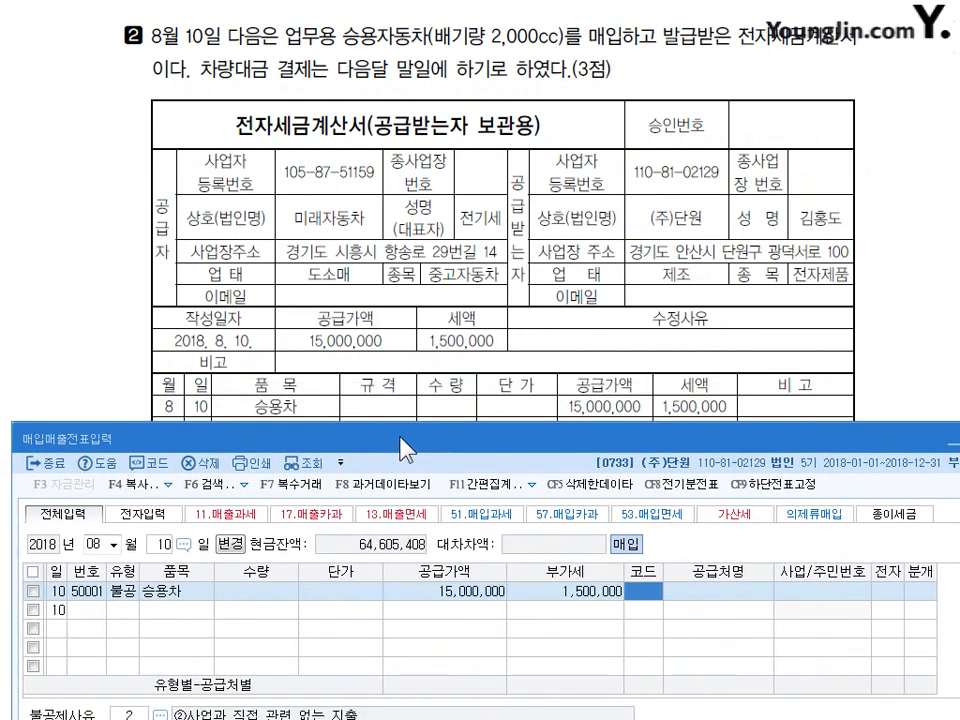
Assign supplier 미래자동차 to the 승용차 purchase line and mark the invoice as electronic (여)
text(미래)
key(Return)
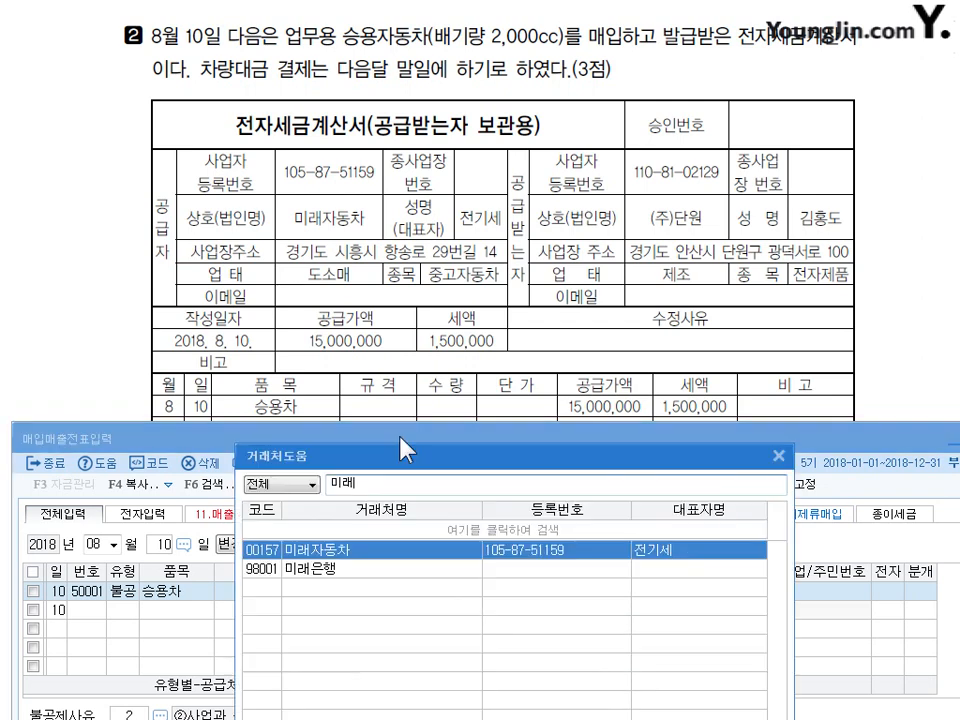
key(Return)
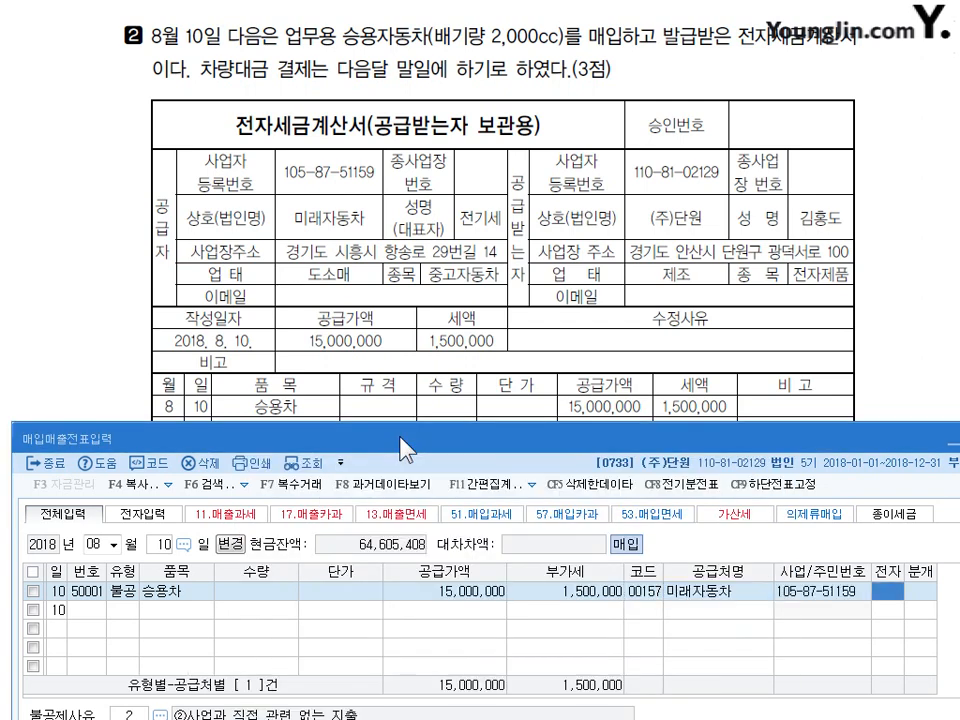
key(1)
key(Return)
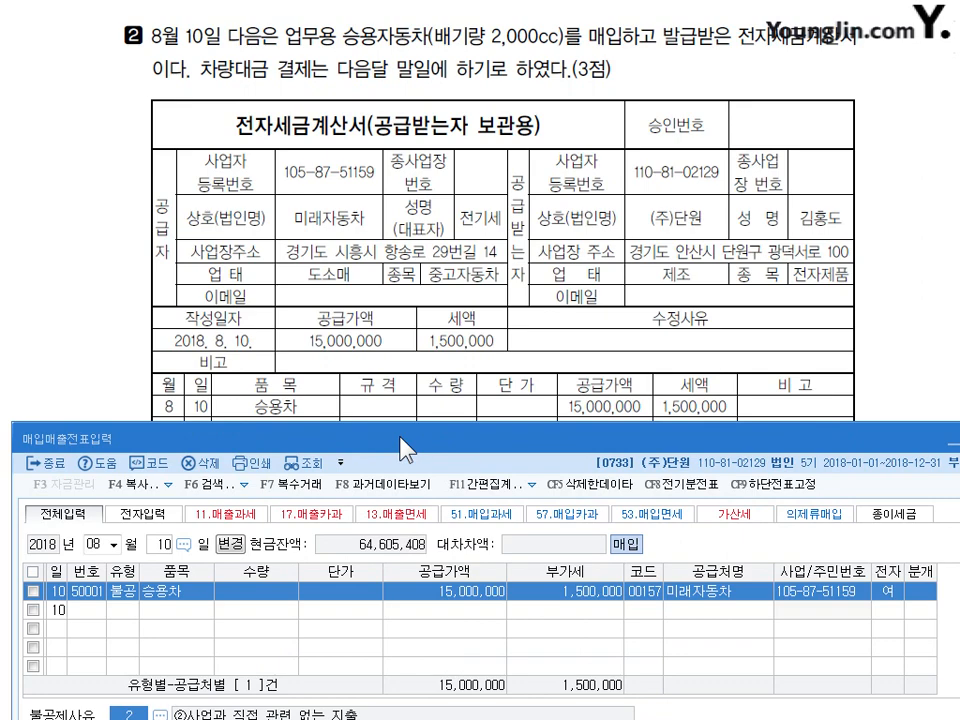
Set the non-deduction reason of the 승용차 purchase to 3, ③비영업용 소형승용차 구입·유지 및 임차
drag(400, 438, 394, 58)
click(157, 334)
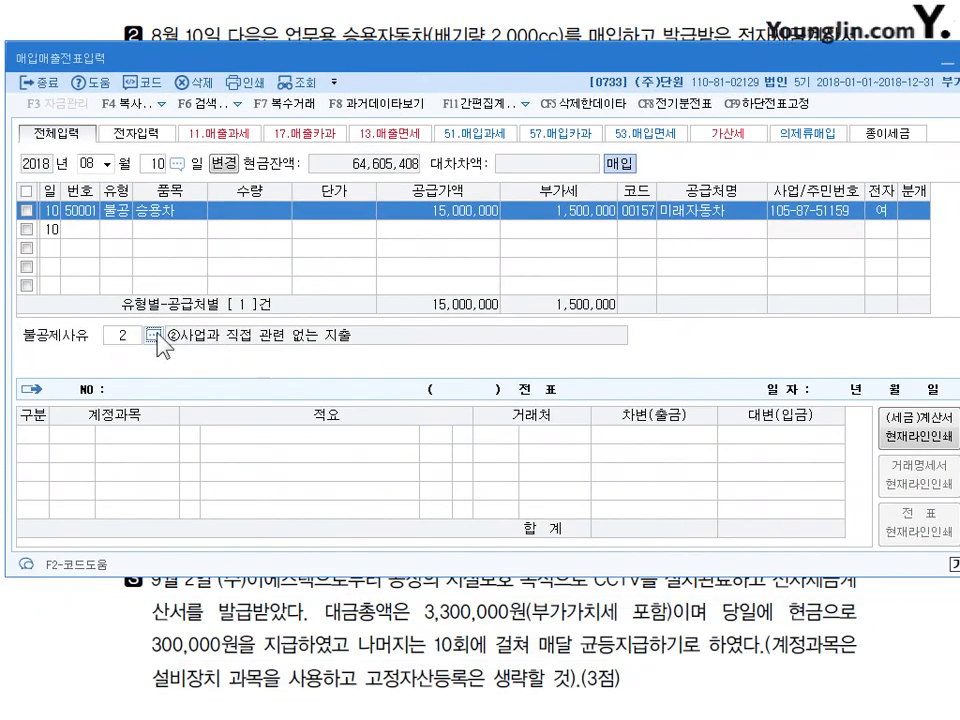
click(451, 254)
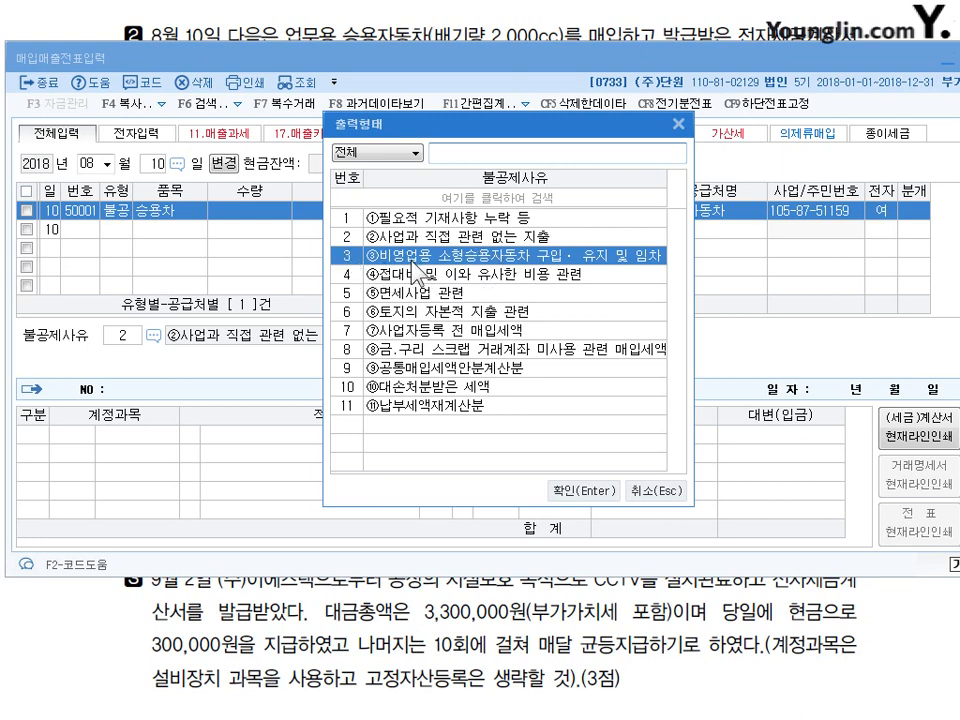
click(583, 490)
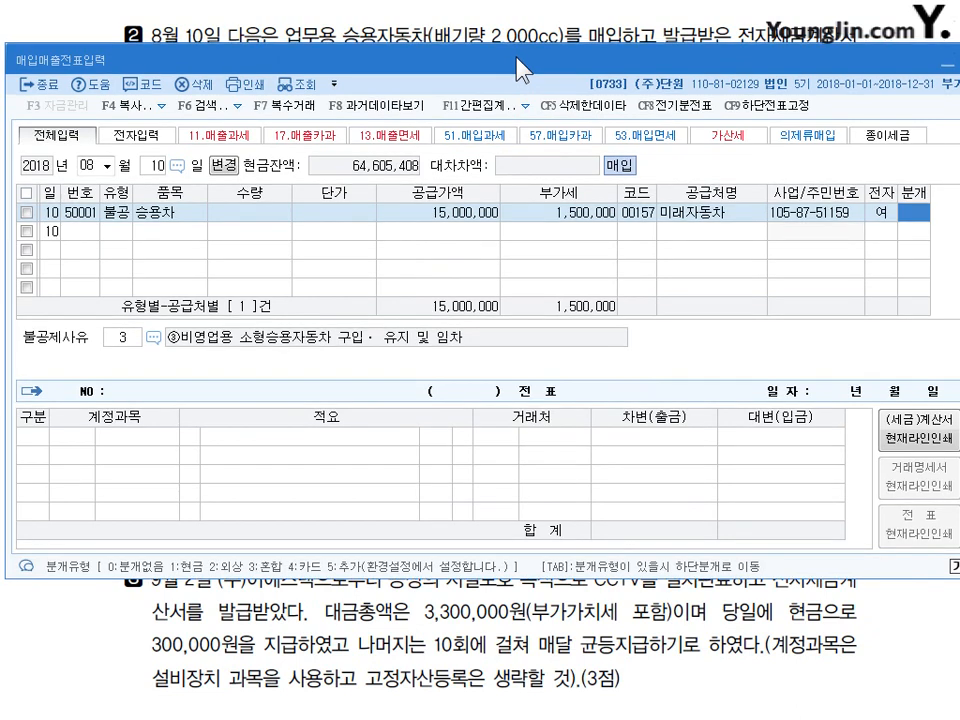
Set the August 10 purchase's journal type to 혼합 and change its debit account to 0208 차량운반구
text(3)
key(Return)
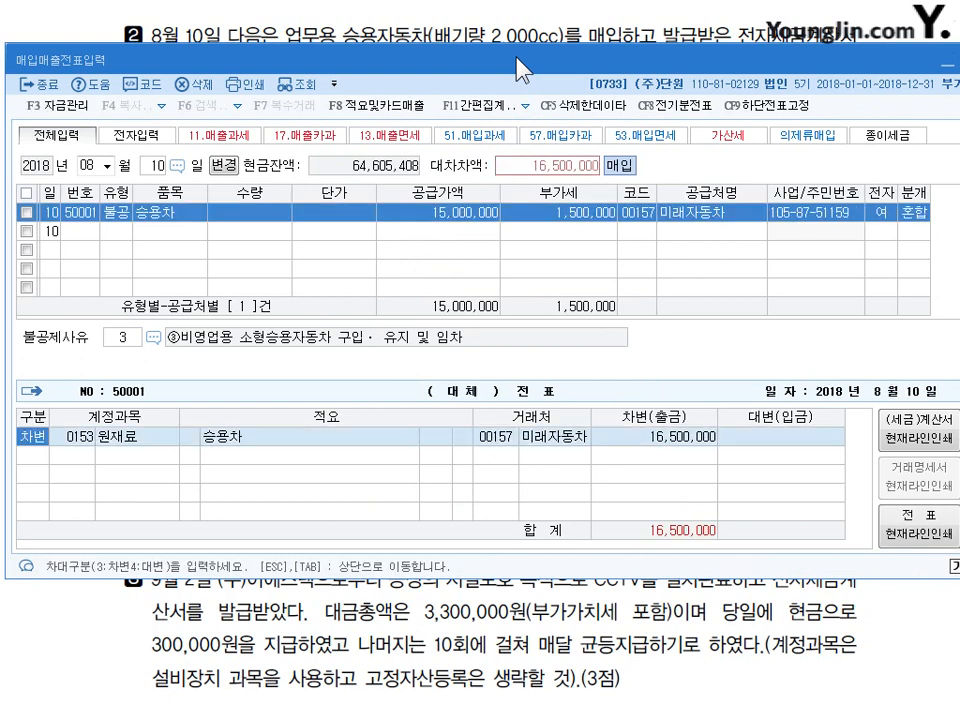
key(Return)
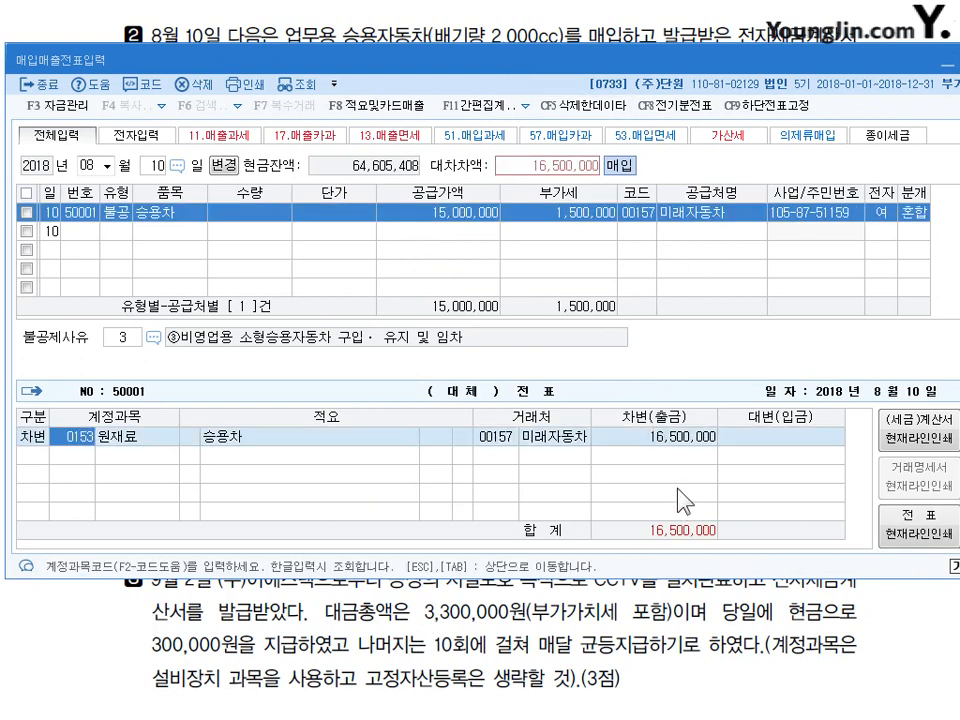
text(208)
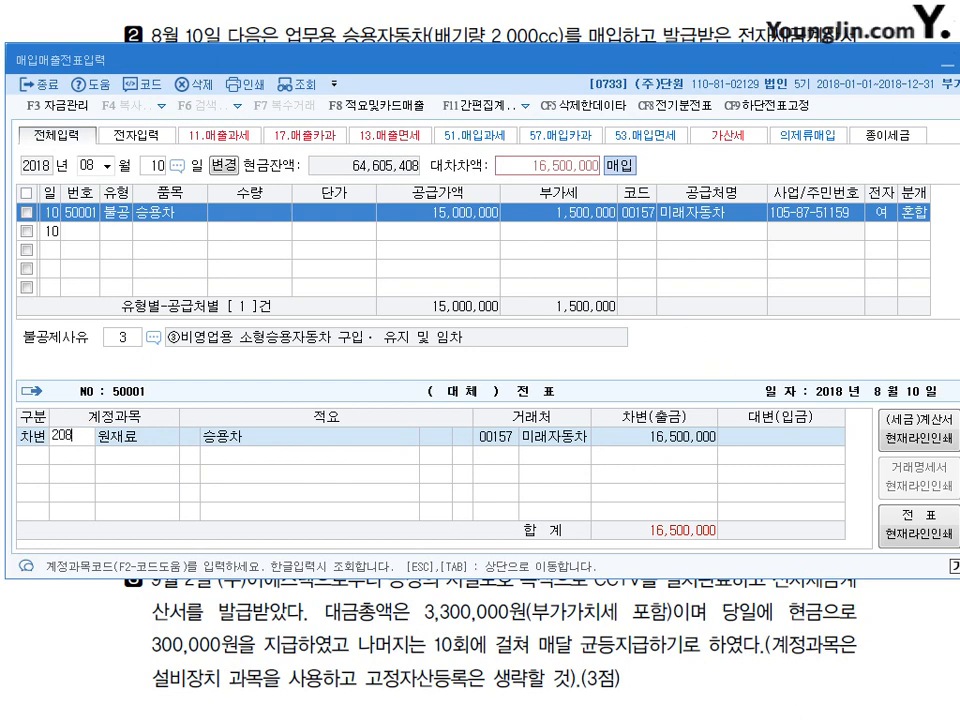
key(Return)
key(Return)
Add a credit line to account 0253 미지급금 for 16,500,000 with trading partner 미래자동차 in the August 10 voucher
text(4)
key(Return)
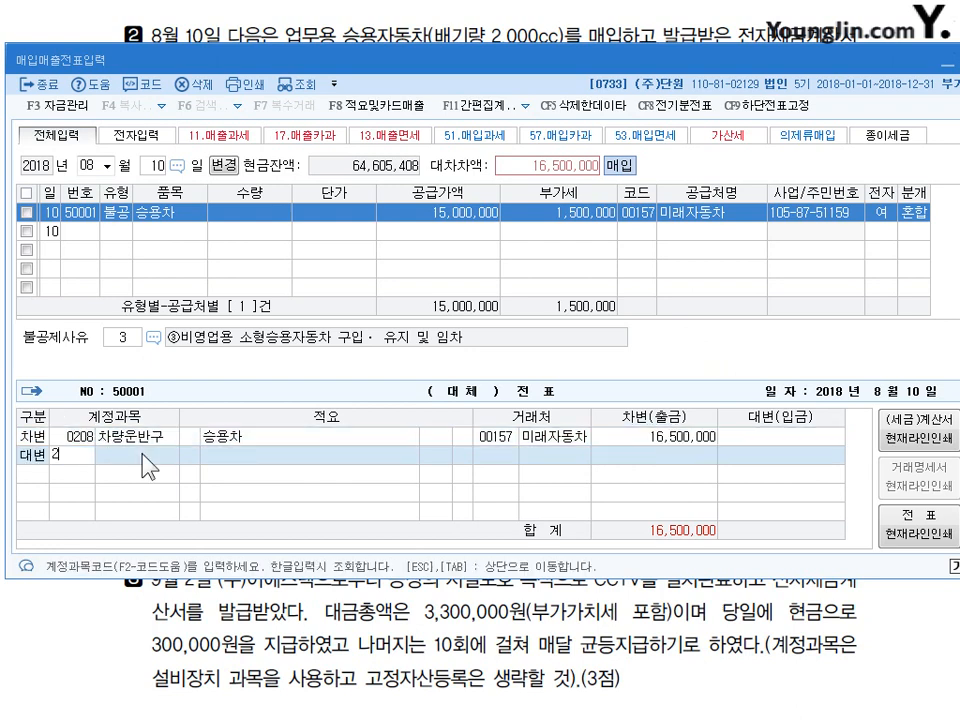
text(253)
key(Return)
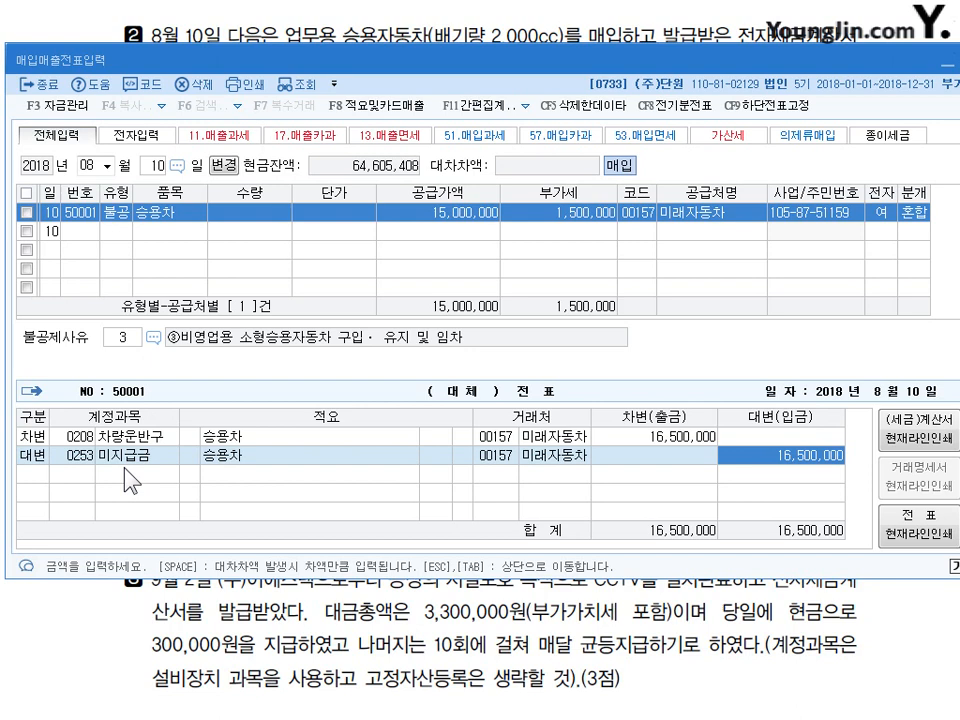
key(Return)
Consult exercise 3 in the problem document and set the purchase/sales voucher date to September 2
click(382, 27)
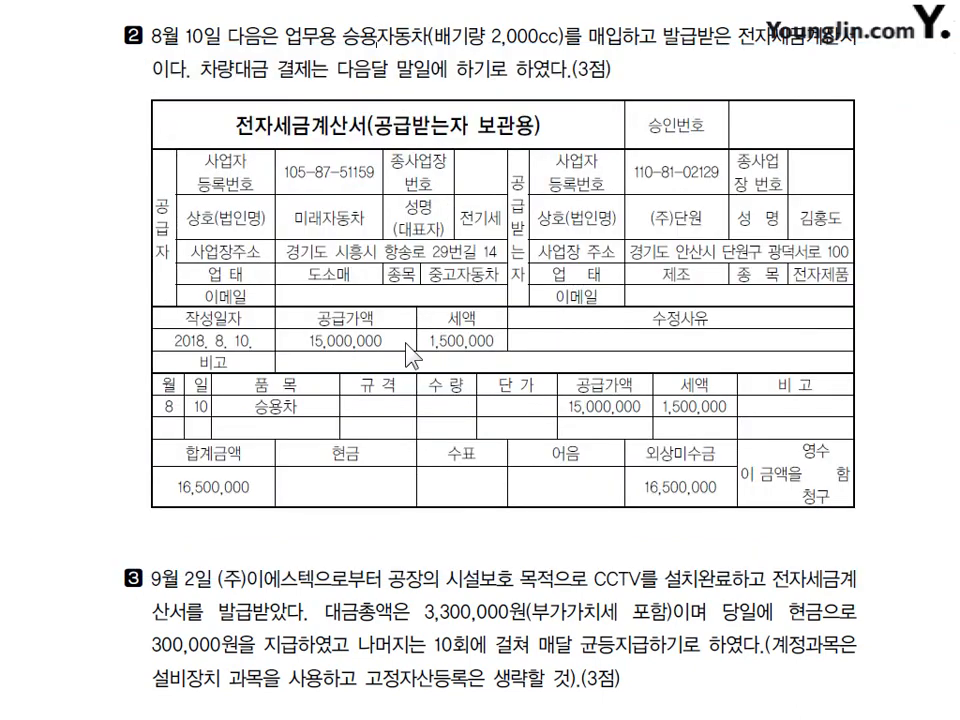
scroll(407, 350, down, 5)
scroll(402, 341, down, 1)
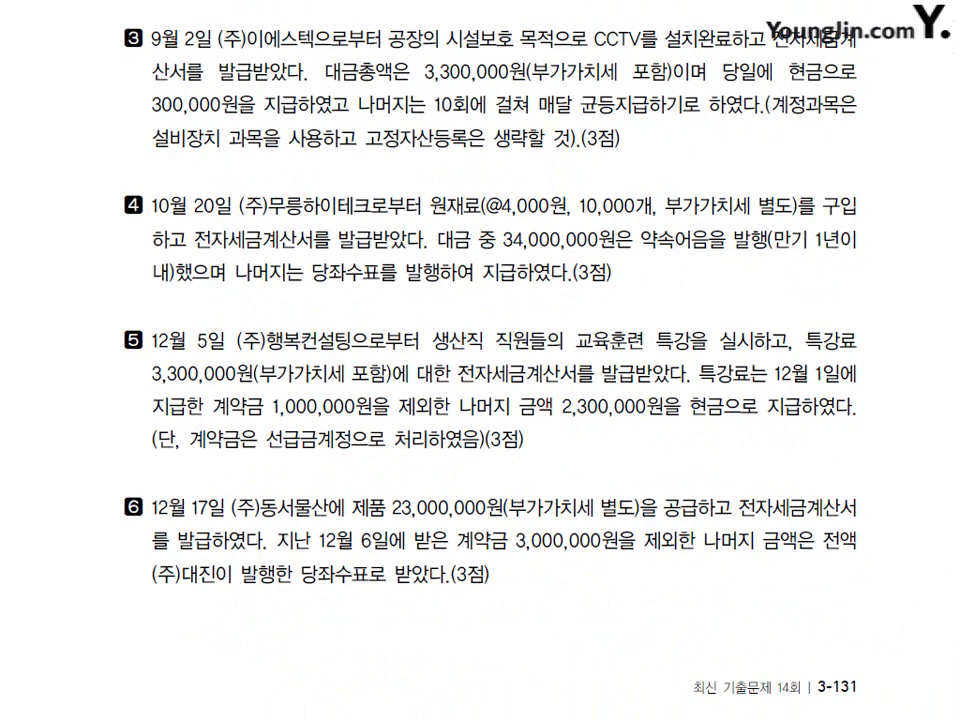
click(72, 718)
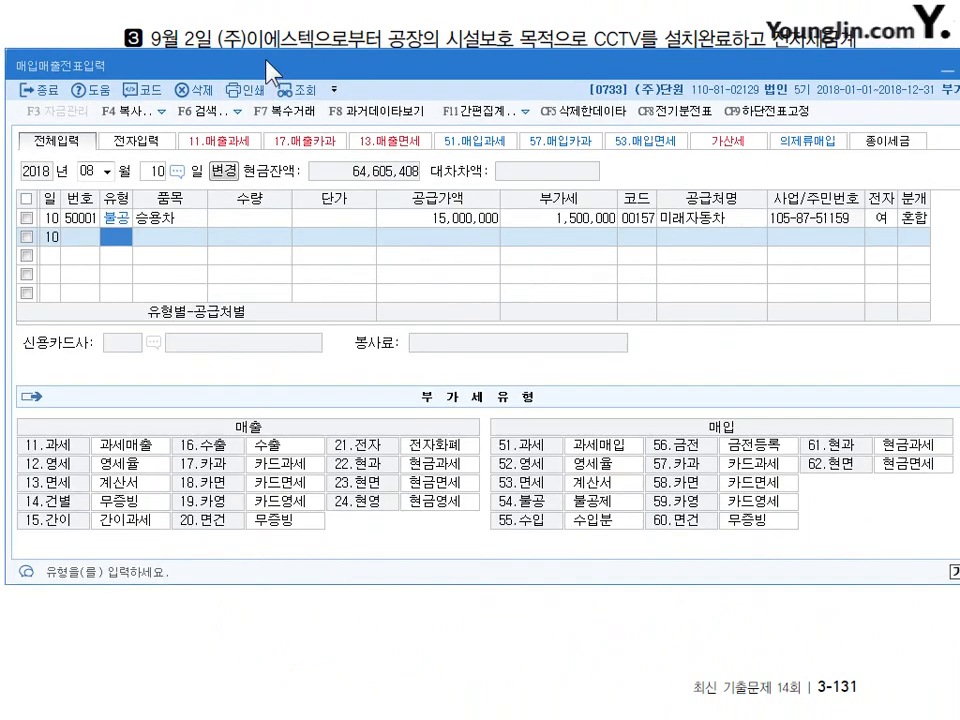
drag(268, 64, 258, 180)
click(72, 286)
text(09)
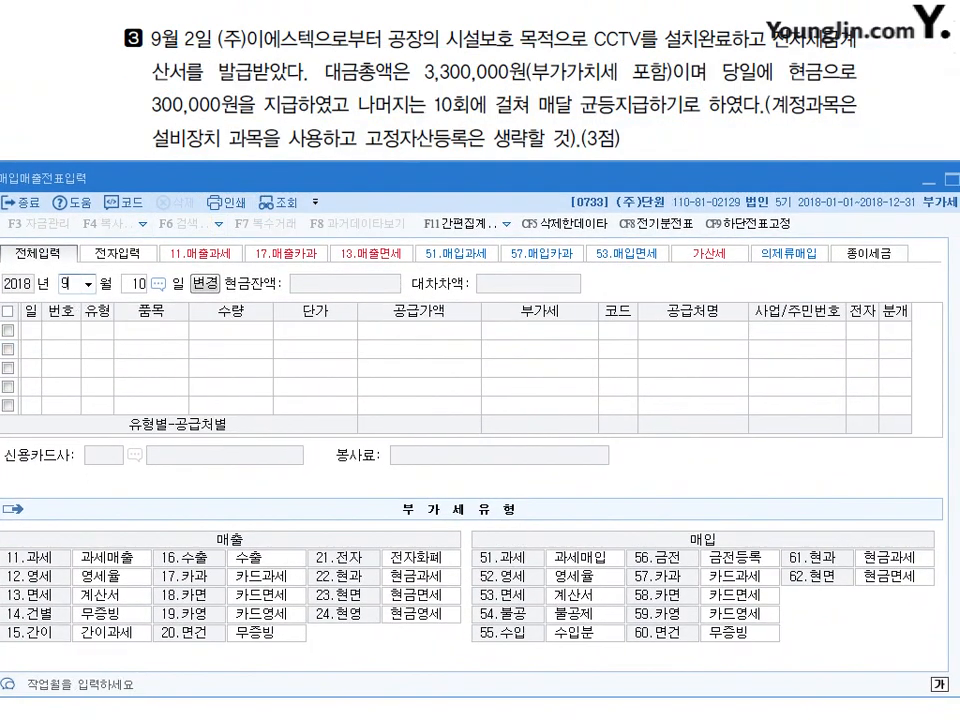
key(Return)
text(2)
key(Return)
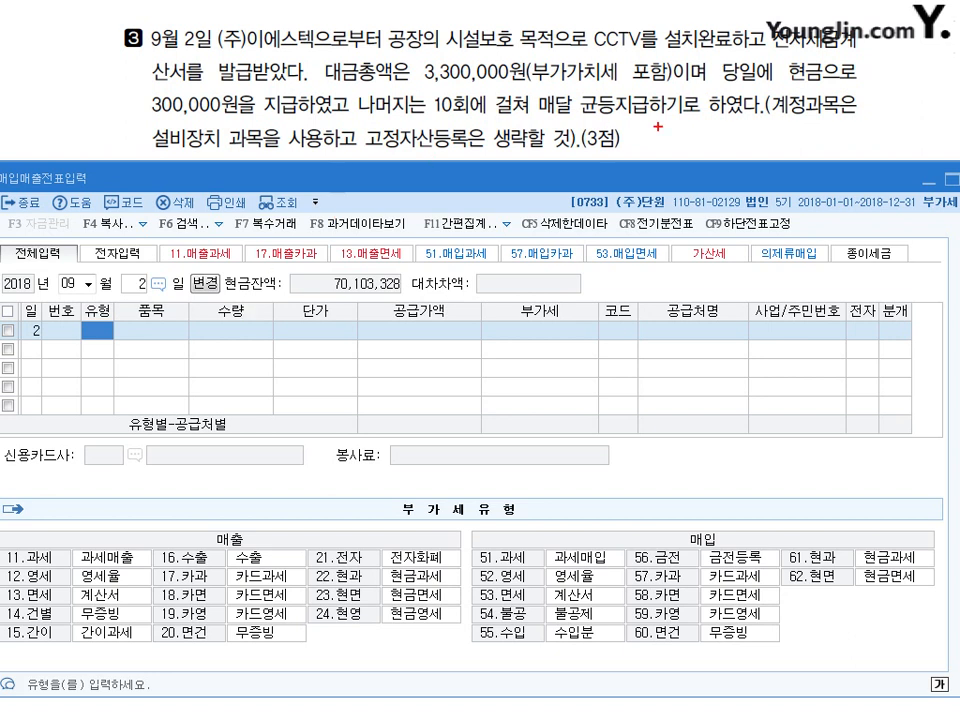
drag(773, 47, 818, 47)
drag(146, 87, 190, 85)
drag(86, 80, 101, 101)
click(111, 98)
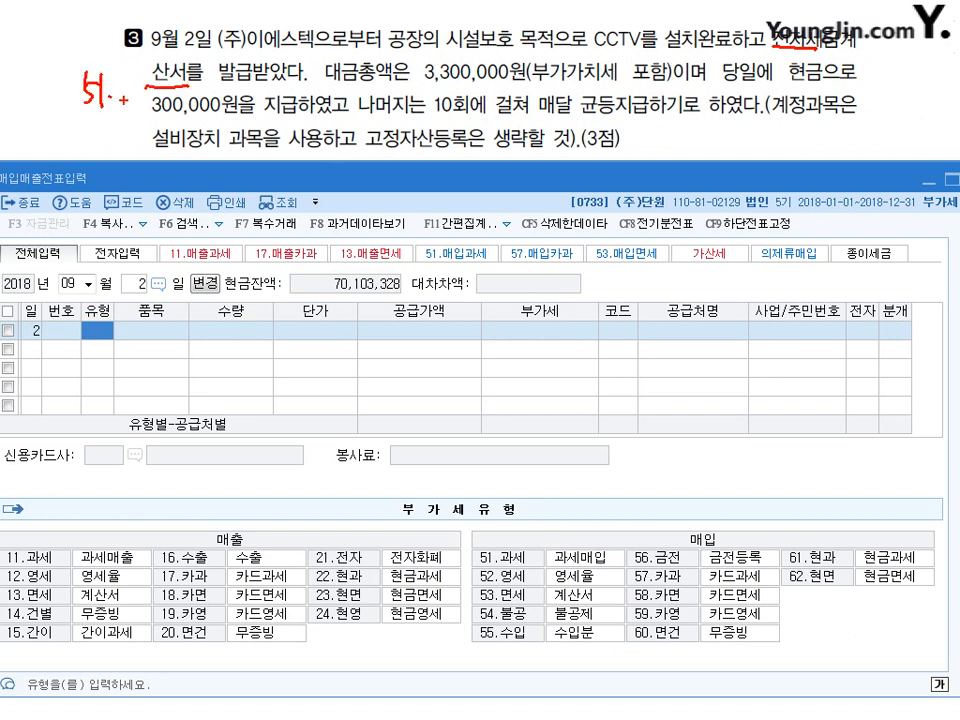
mouse_move(502, 538)
mouse_down()
mouse_move(478, 566)
mouse_move(505, 541)
mouse_up()
drag(427, 80, 556, 67)
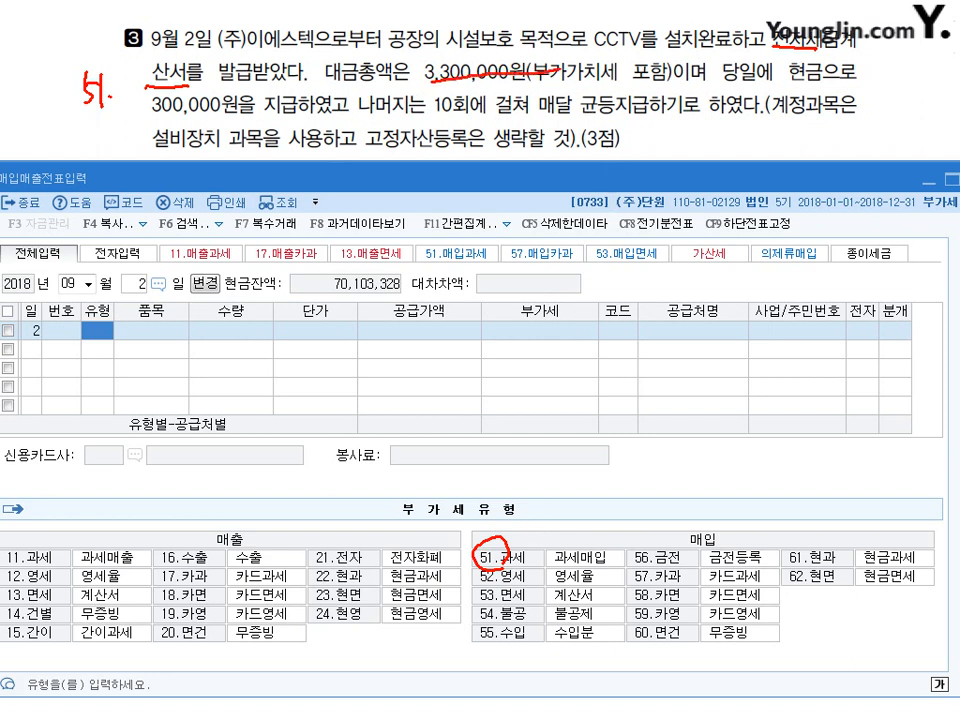
drag(388, 328, 390, 341)
drag(405, 333, 425, 334)
drag(431, 331, 431, 344)
drag(440, 334, 452, 332)
drag(175, 122, 214, 126)
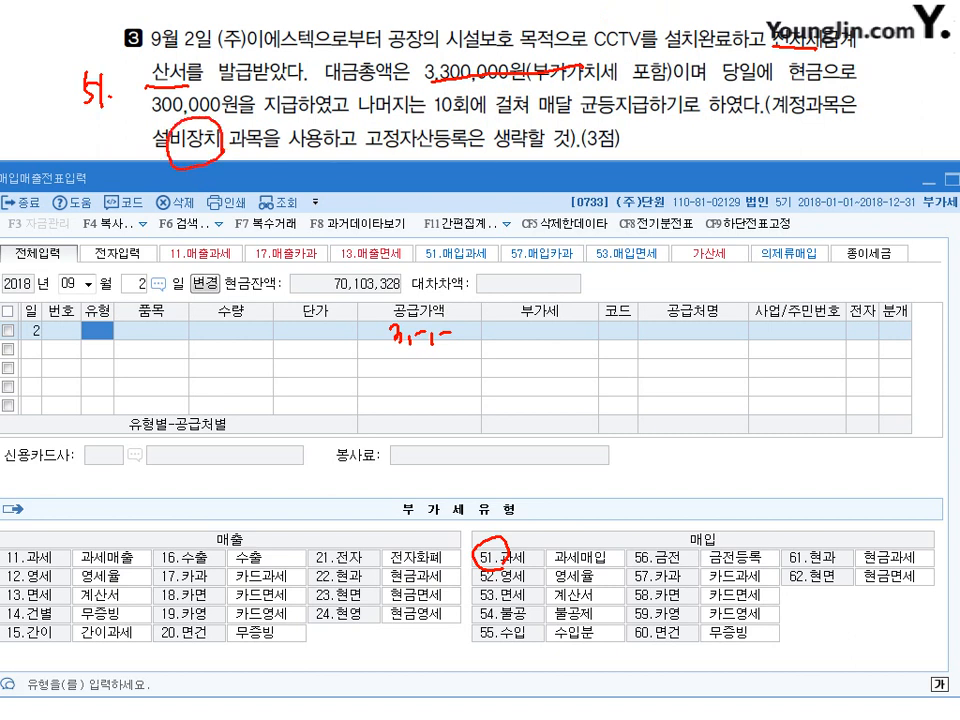
drag(622, 117, 703, 142)
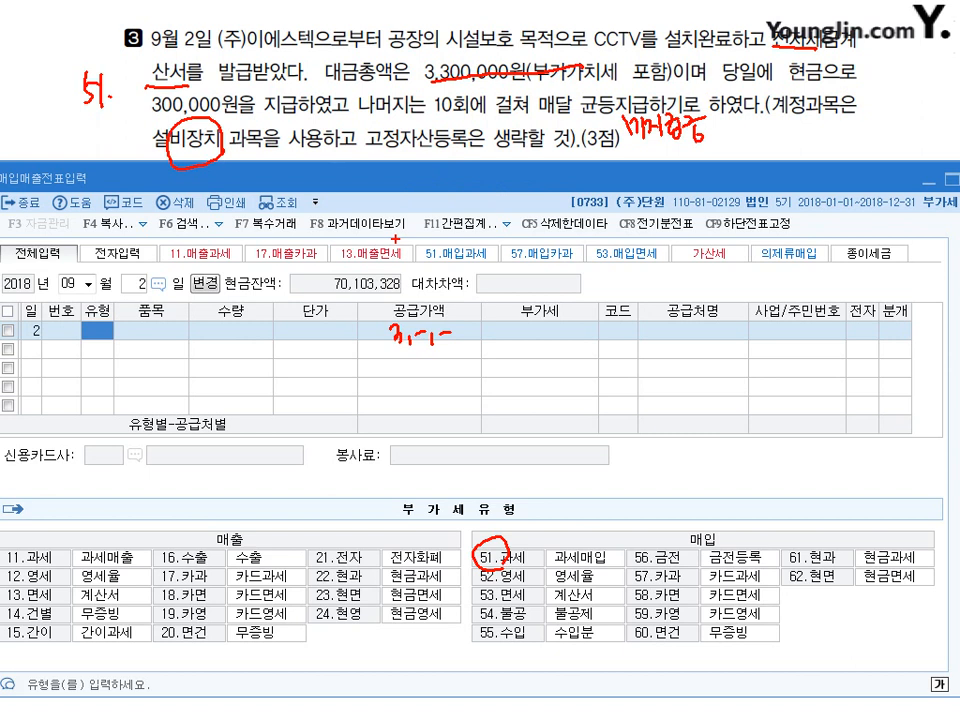
key(Escape)
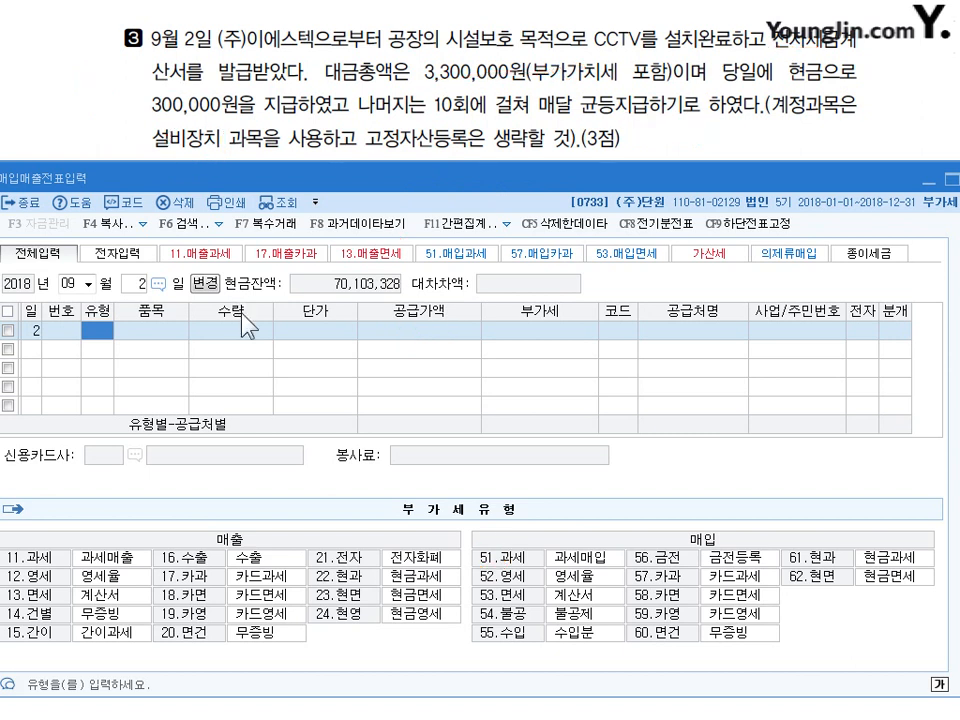
Enter the September 2 purchase as type 51 과세 with item CCTV and a supply amount of 3,000,000
text(51)
key(Return)
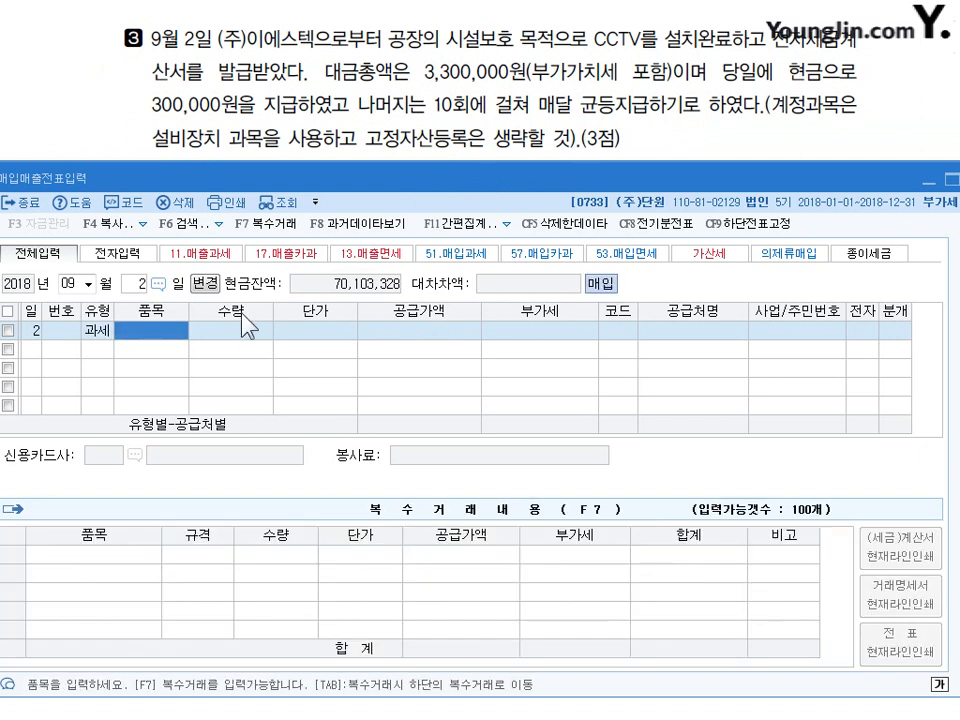
key(Hangul)
text(CCTV)
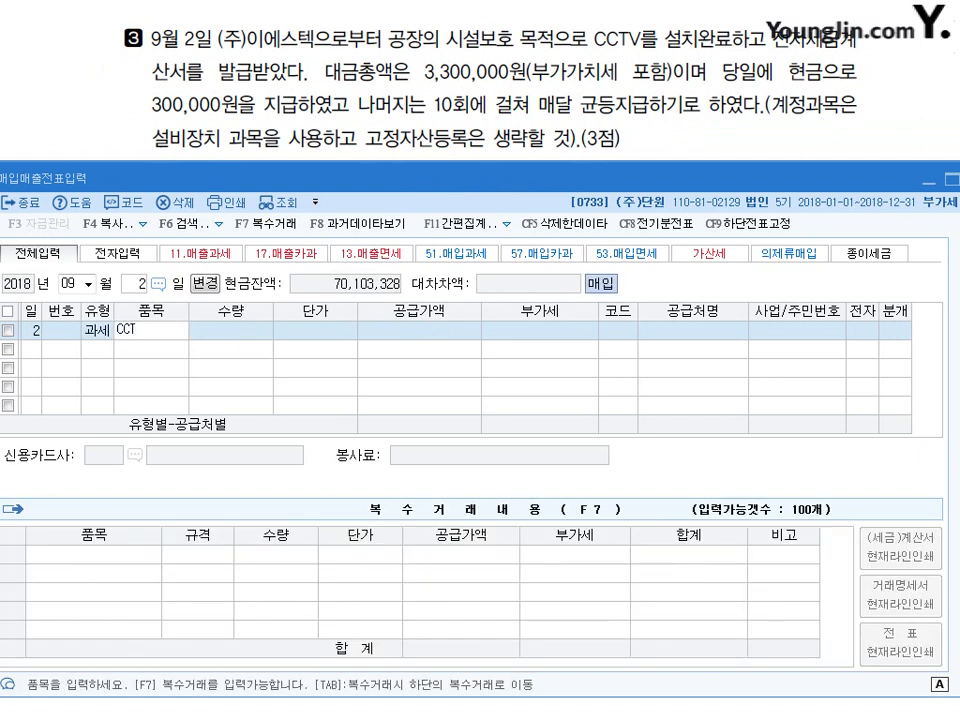
key(Hangul)
key(Return)
key(Return)
key(Return)
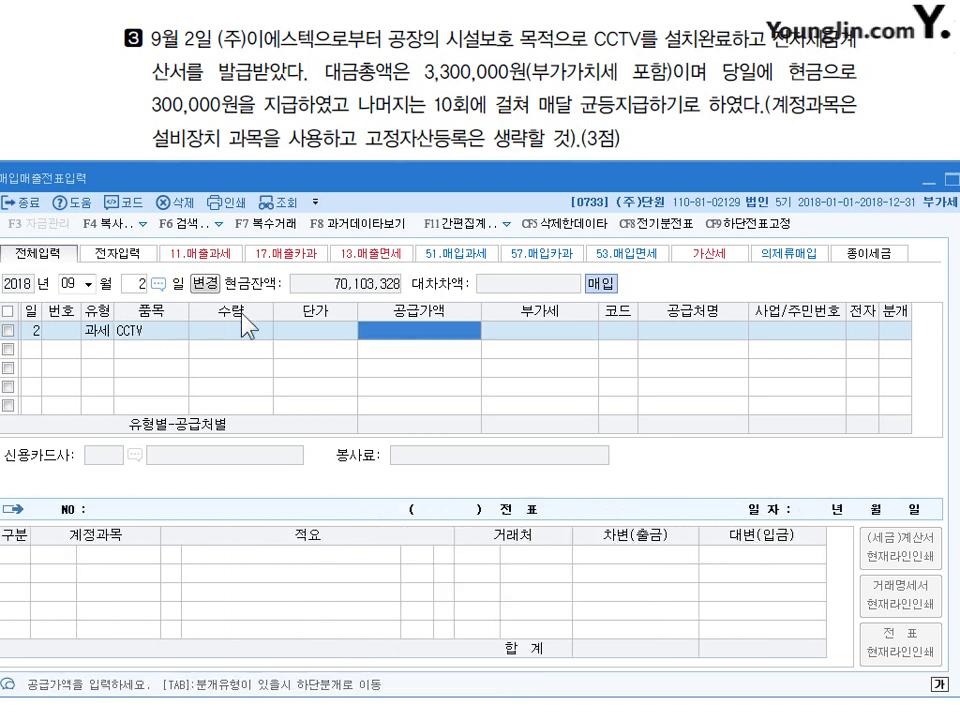
text(3,000,000)
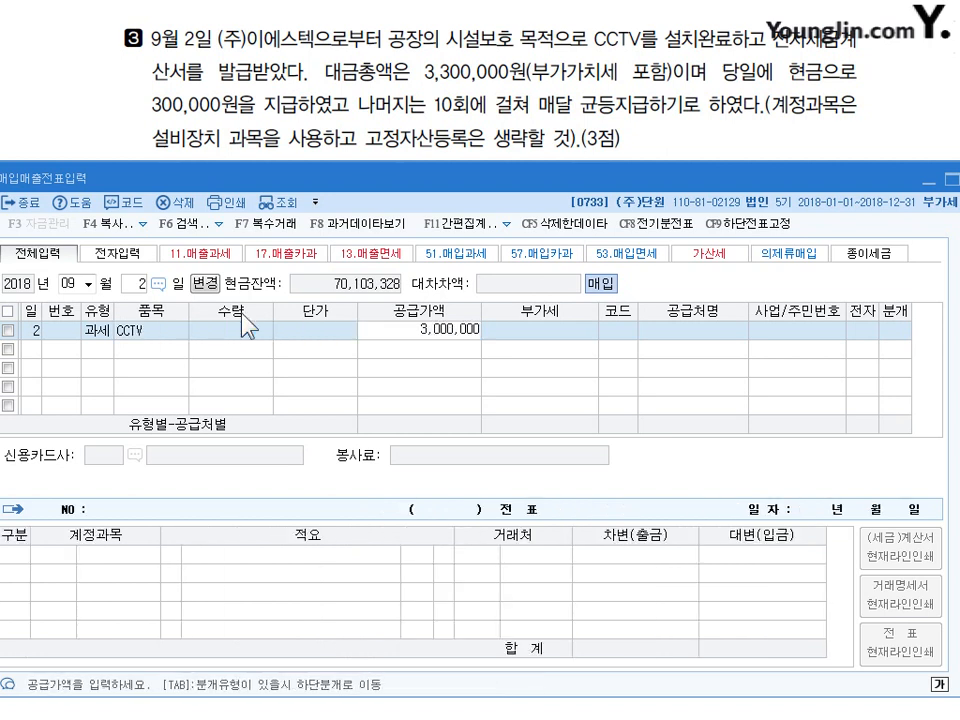
key(Return)
key(Return)
text(이세)
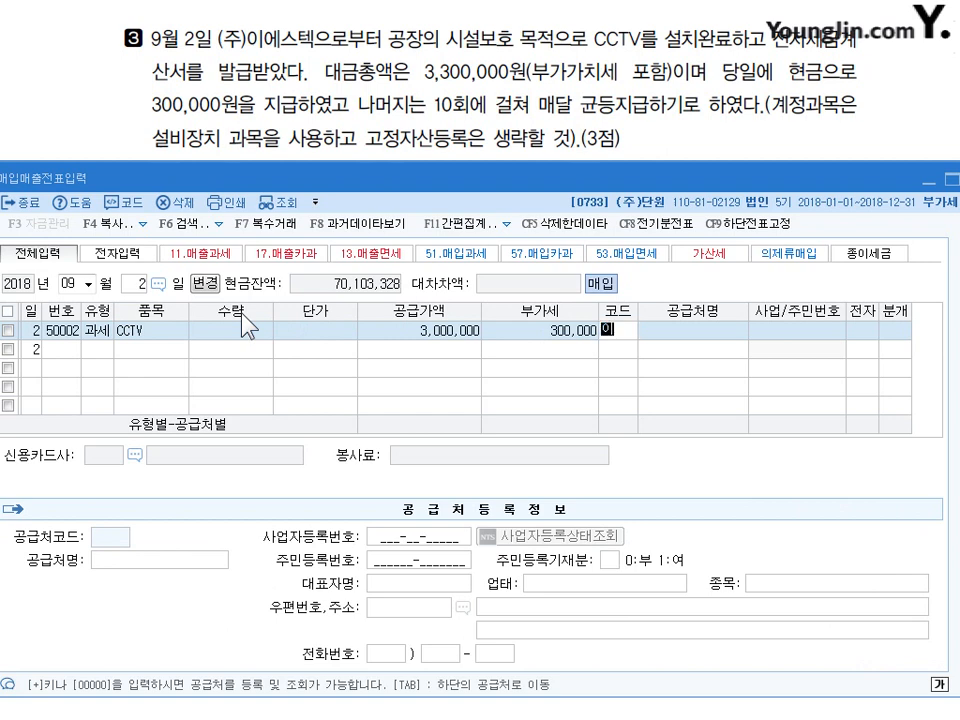
key(Return)
key(BackSpace)
key(BackSpace)
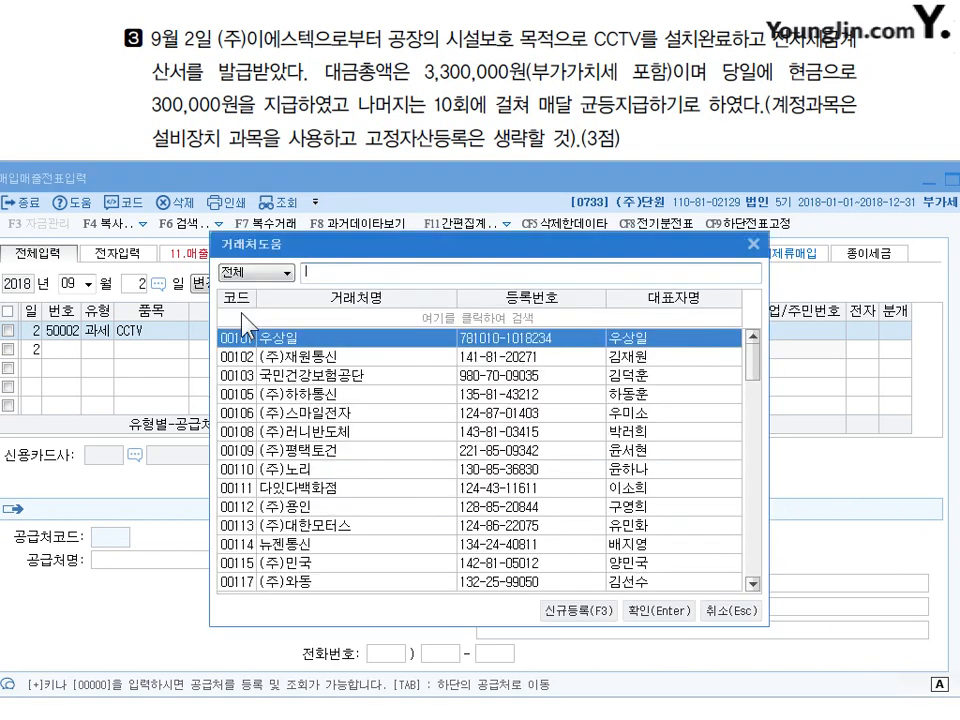
text(에)
key(BackSpace)
text(다)
key(Return)
key(shift+Tab)
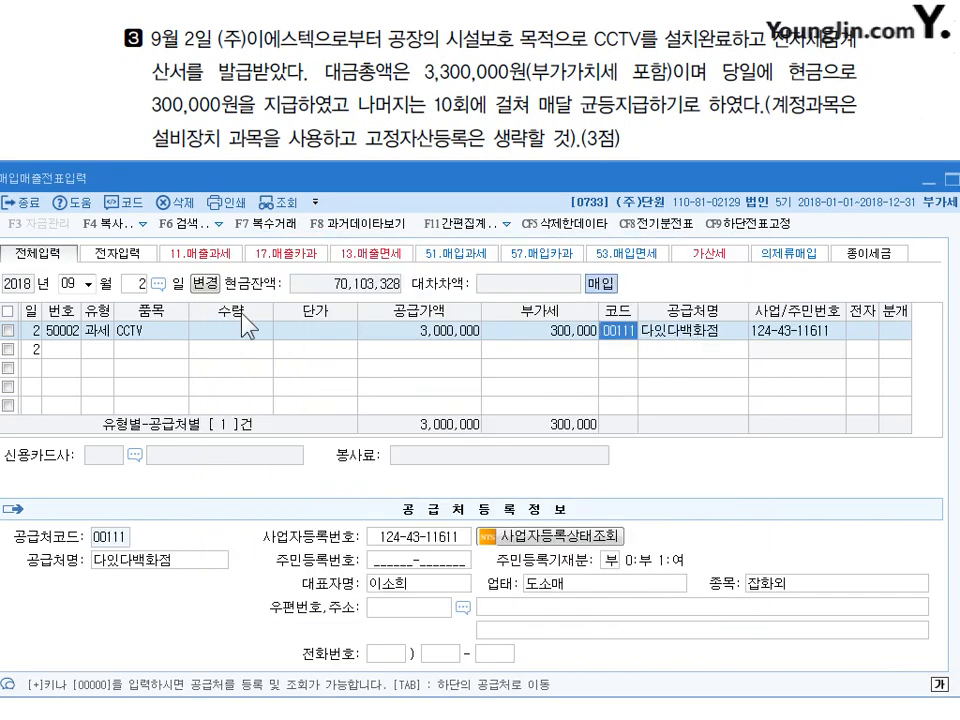
Set the supplier of the CCTV purchase to (주)이에스텍 and mark its tax invoice as electronic (여)
text(이에)
key(Return)
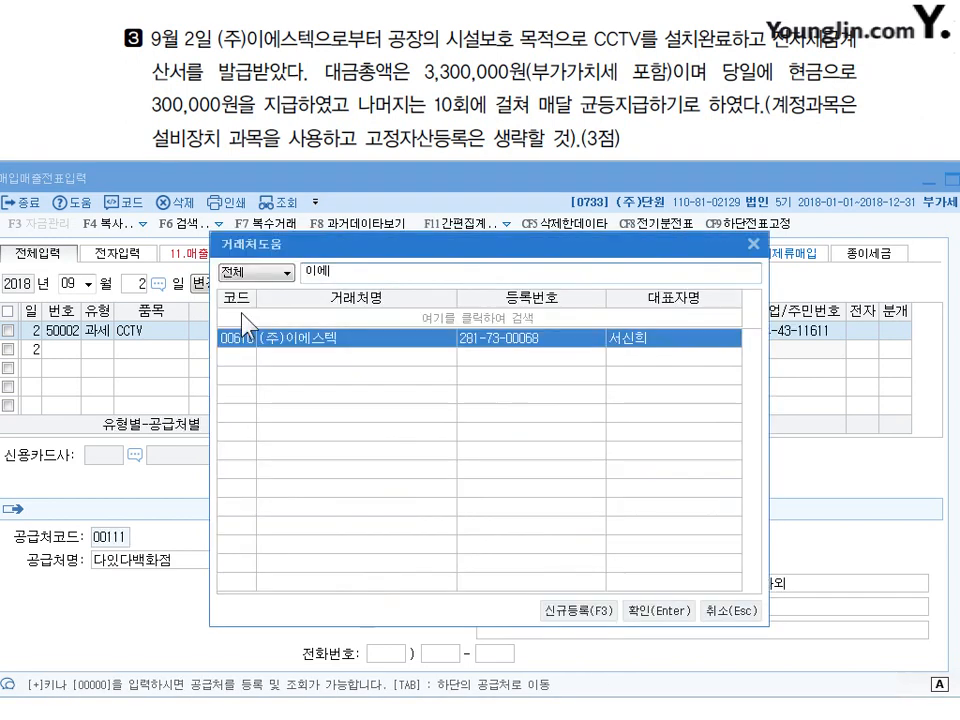
key(Return)
text(1)
key(Return)
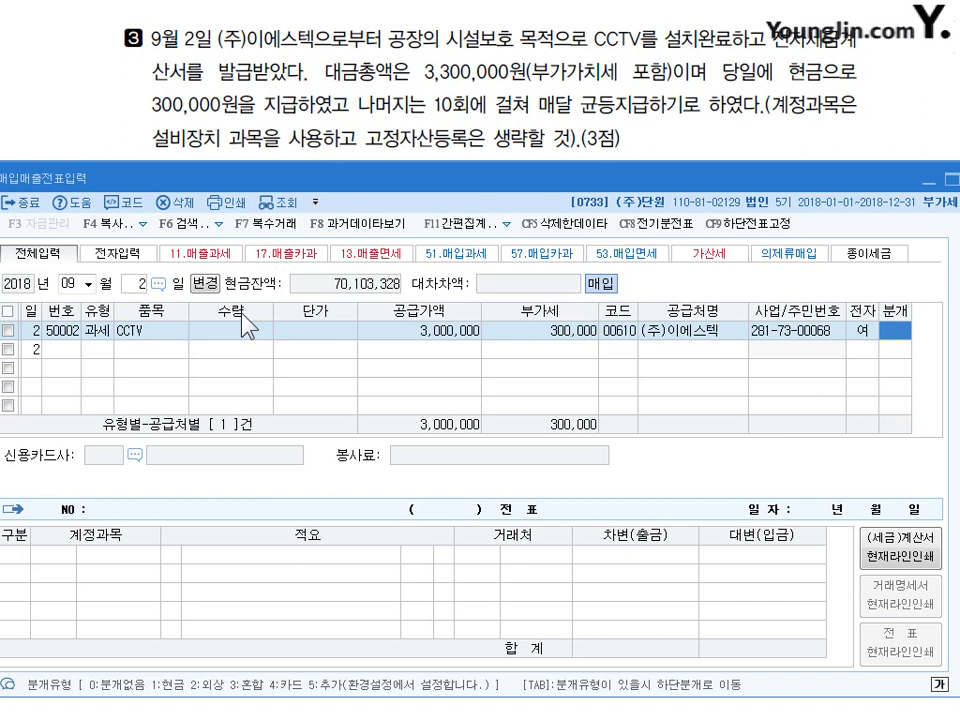
Set the CCTV purchase's journal type to 혼합 and change its 원재료 debit account to 0195 설비장치
text(3)
key(Return)
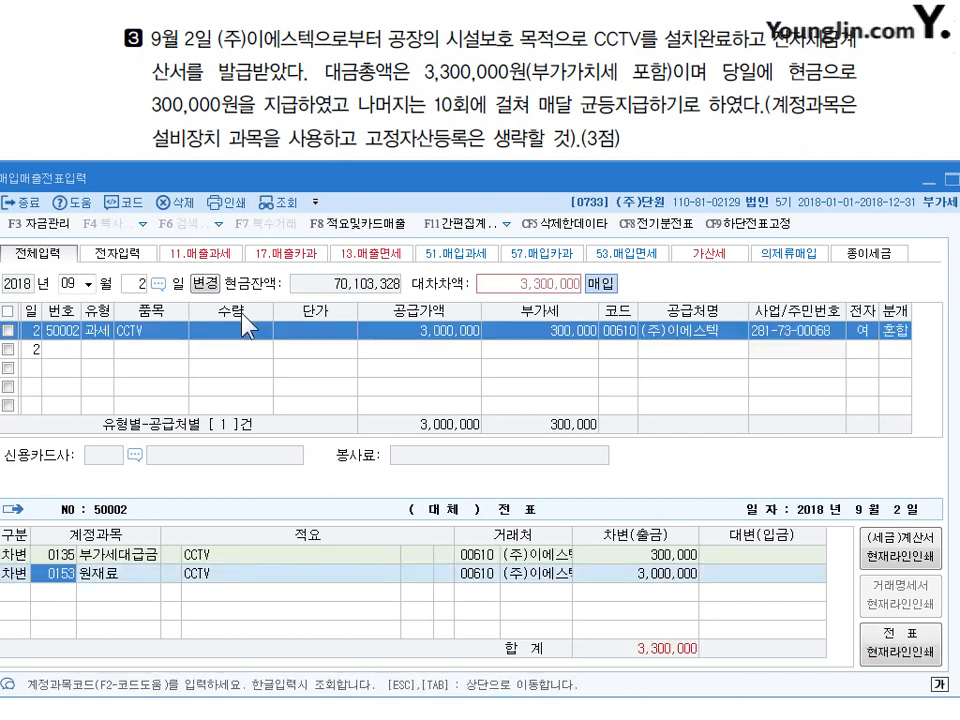
text(설비)
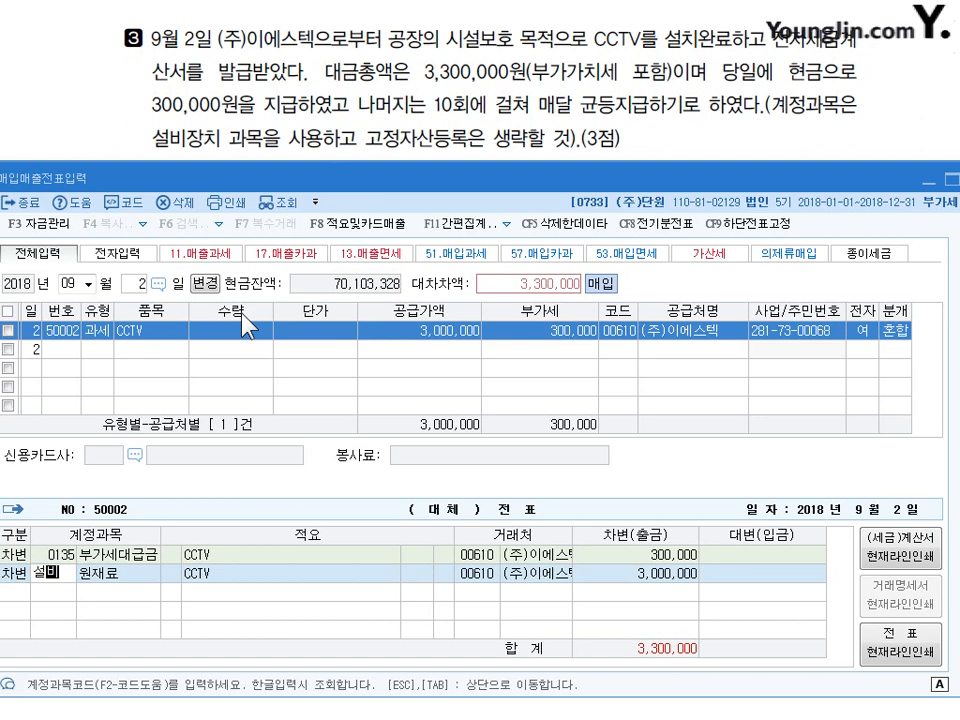
key(Return)
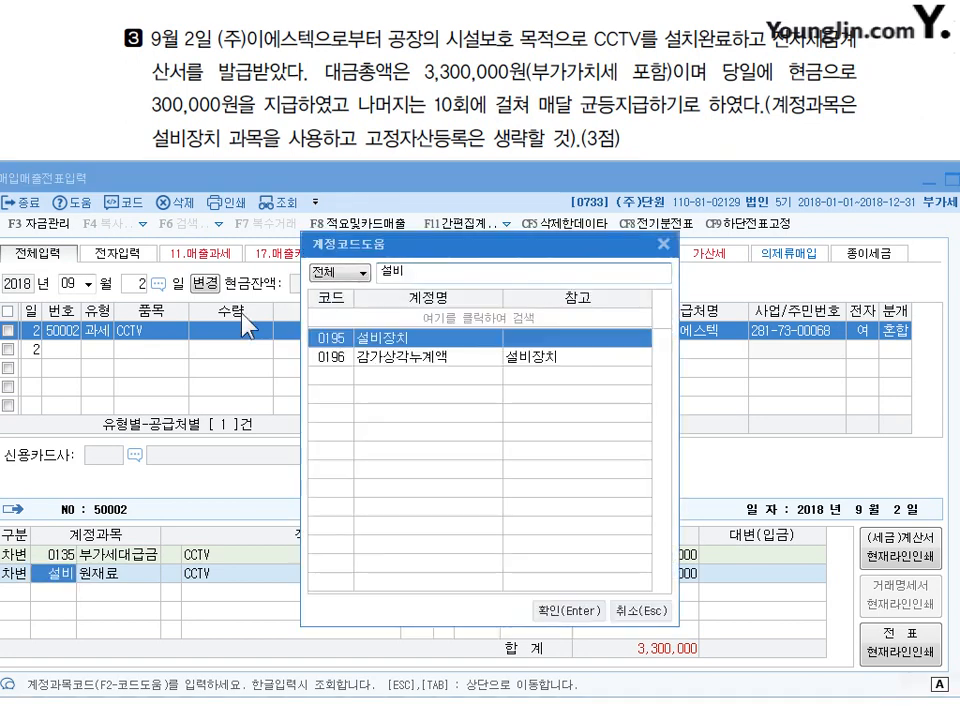
key(Return)
key(Return)
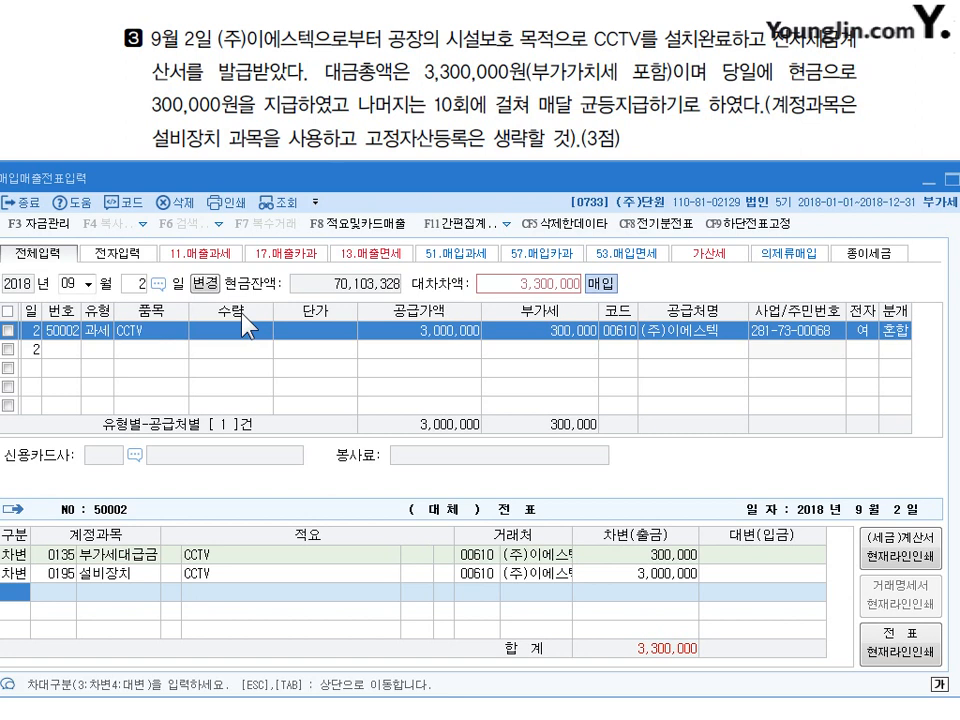
Add a credit line to account 0101 현금 for 300,000 in the September 2 voucher
text(4)
text(101)
key(Return)
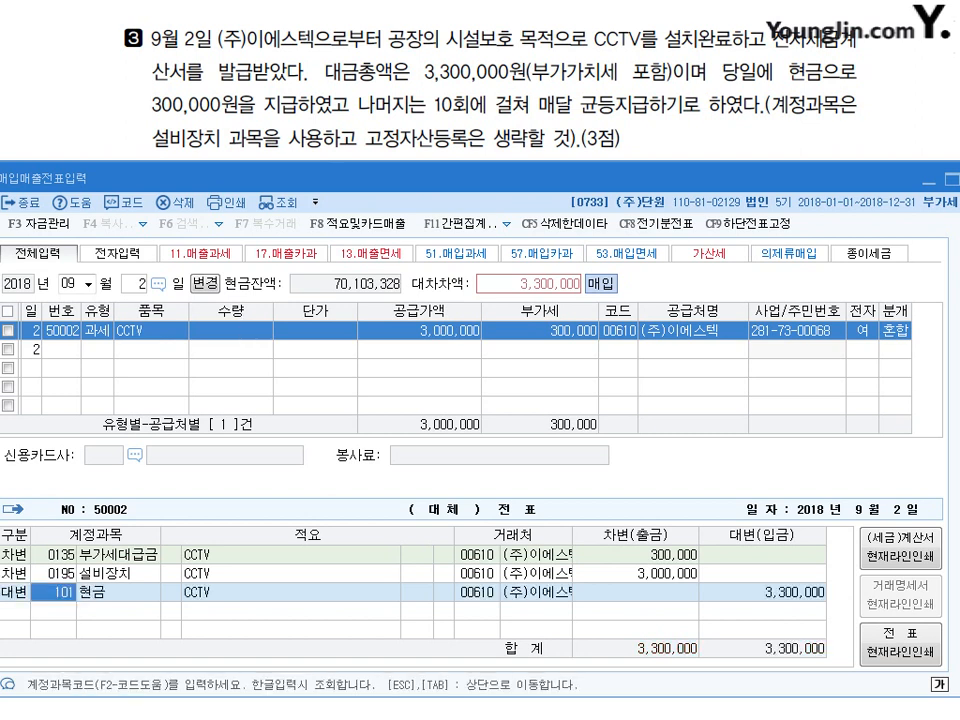
text(300000)
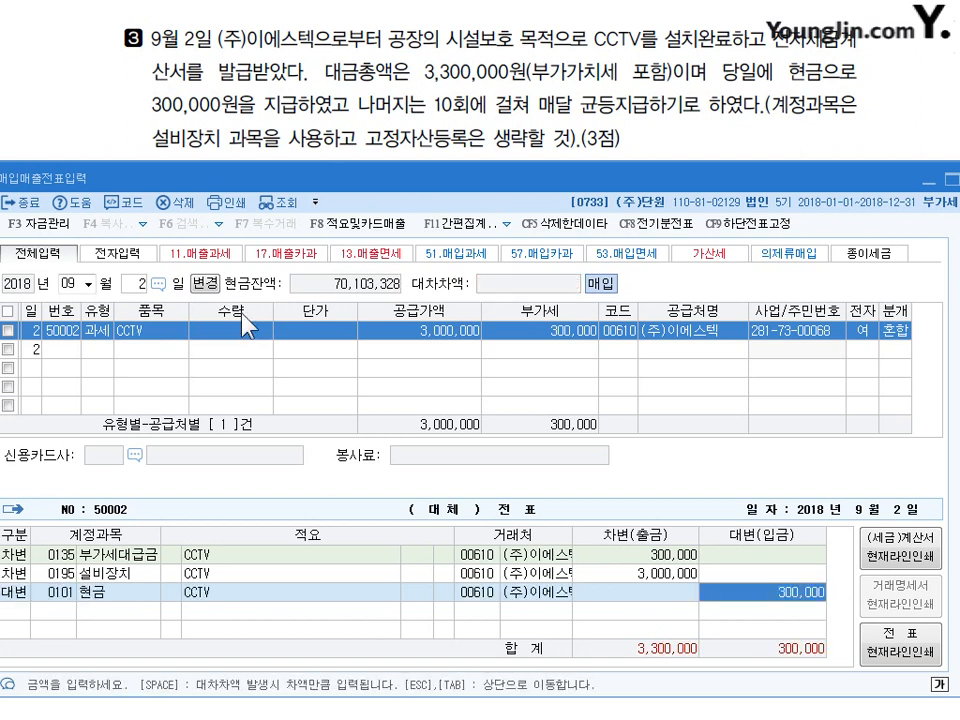
key(Return)
Add a credit line to account 0253 미지급금 for the remaining 3,000,000 and complete the September 2 voucher
text(253)
key(Return)
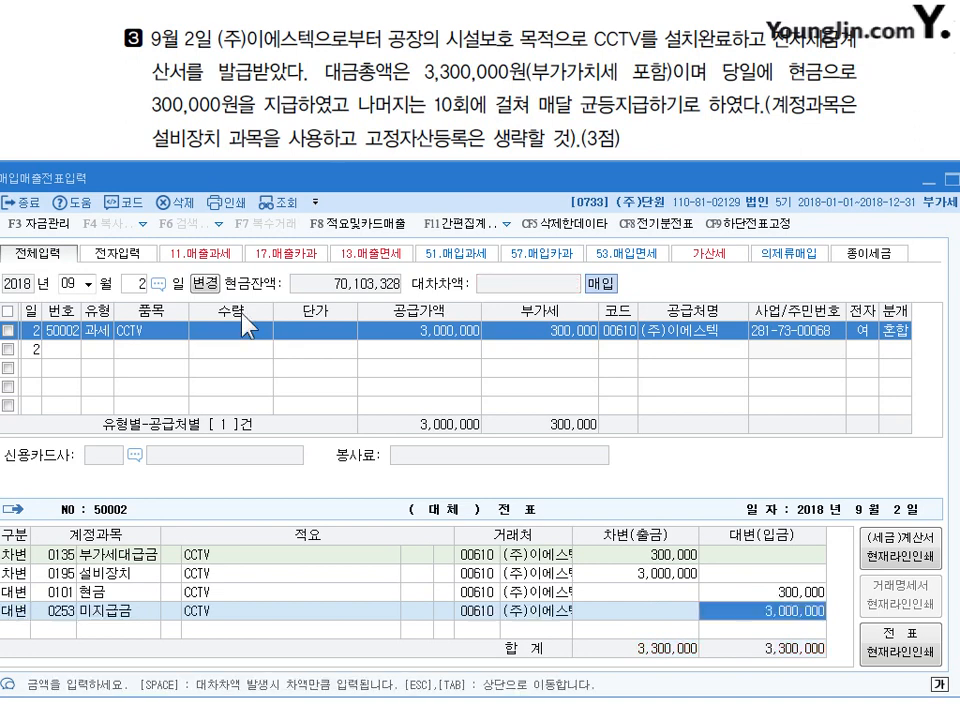
key(Return)
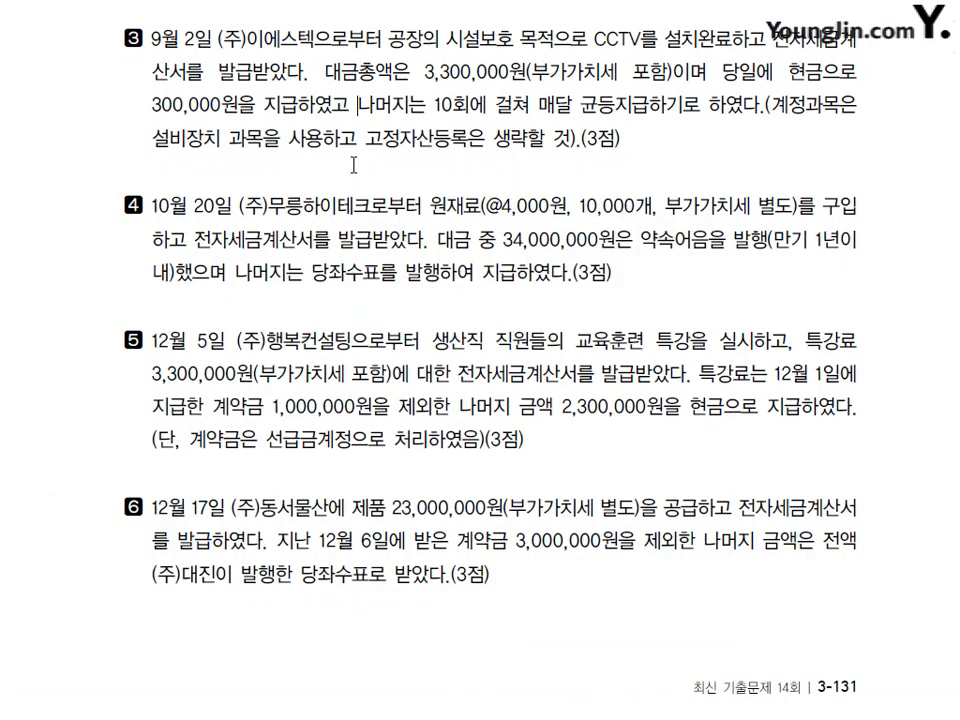
Consult exercise 4 in the problem document and set the purchase/sales voucher date to October 20
scroll(330, 160, down, 4)
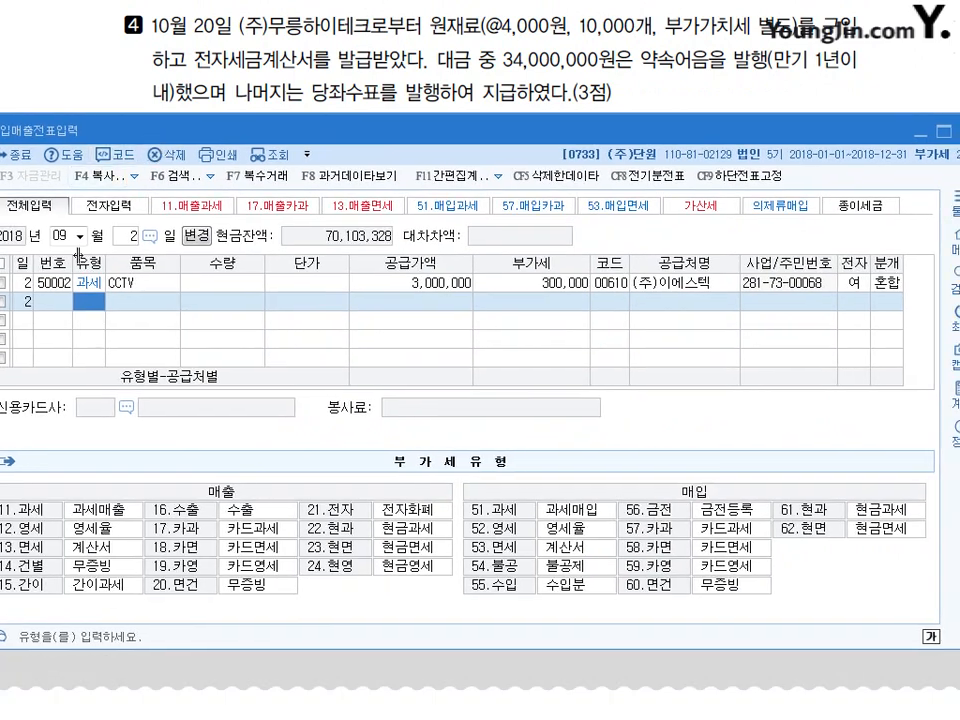
click(60, 237)
text(10)
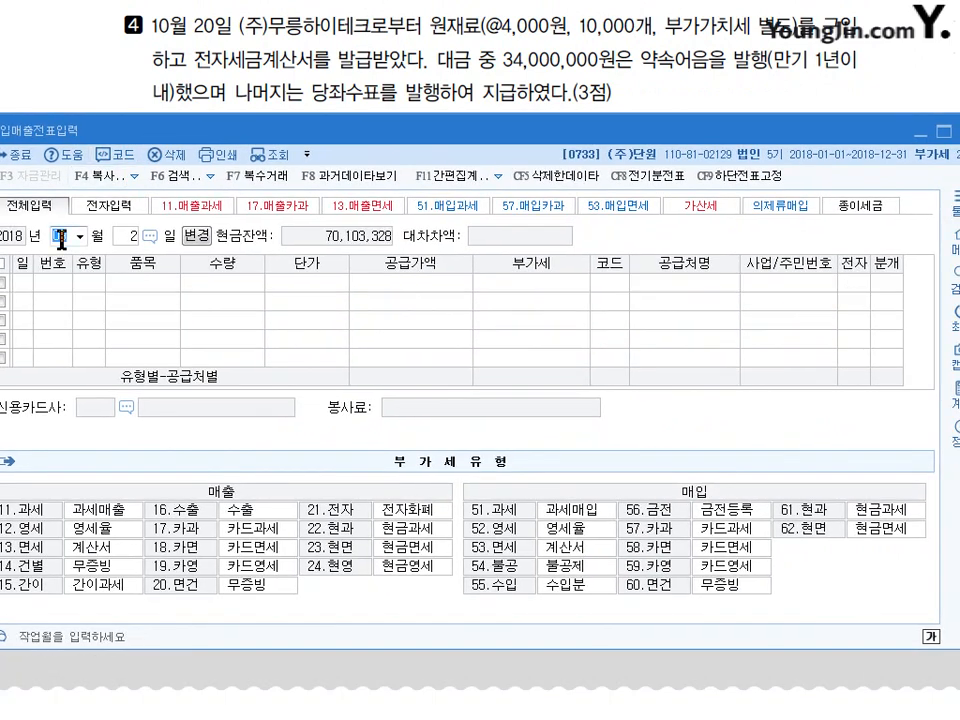
text(10)
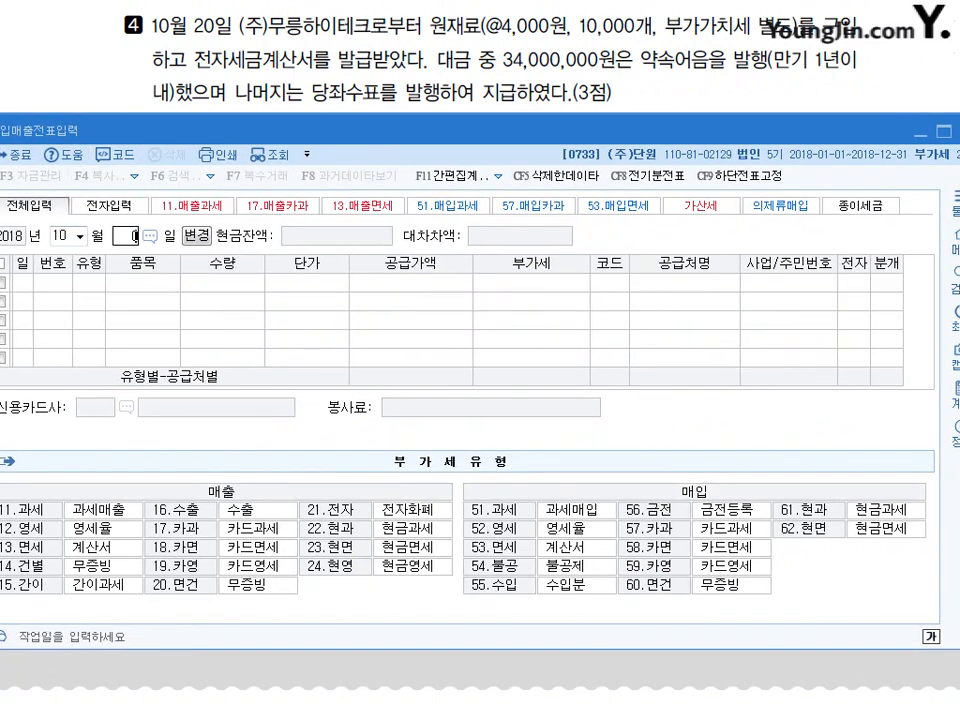
text(20)
key(Return)
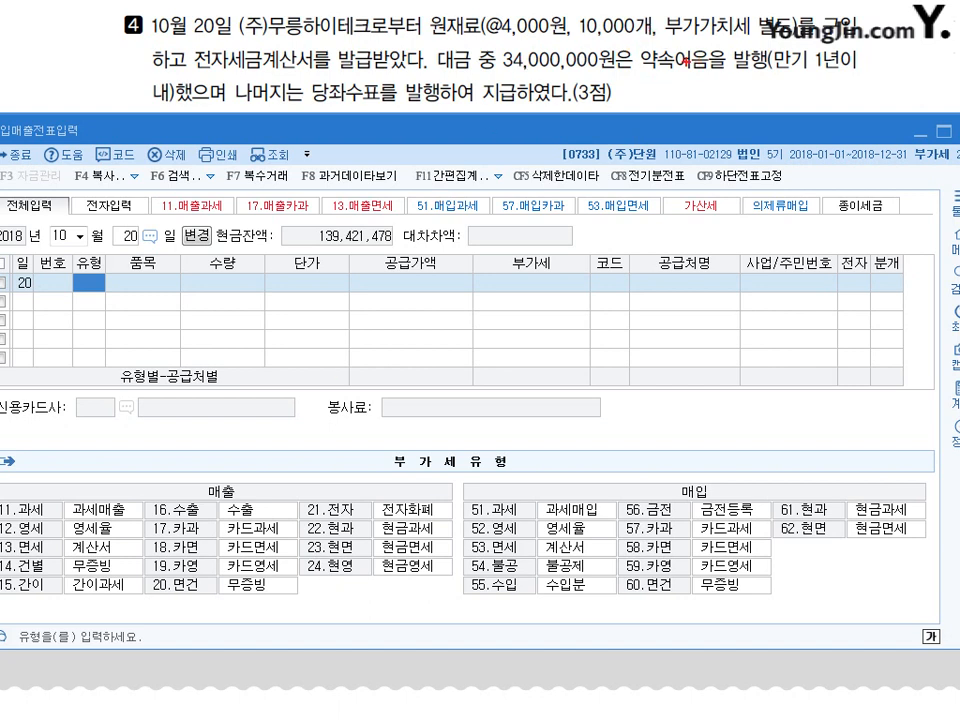
drag(303, 42, 301, 75)
mouse_move(315, 52)
mouse_down()
mouse_move(312, 81)
mouse_move(335, 74)
mouse_up()
click(321, 75)
mouse_move(343, 61)
mouse_down()
mouse_move(344, 84)
mouse_move(346, 75)
mouse_up()
drag(351, 70, 363, 88)
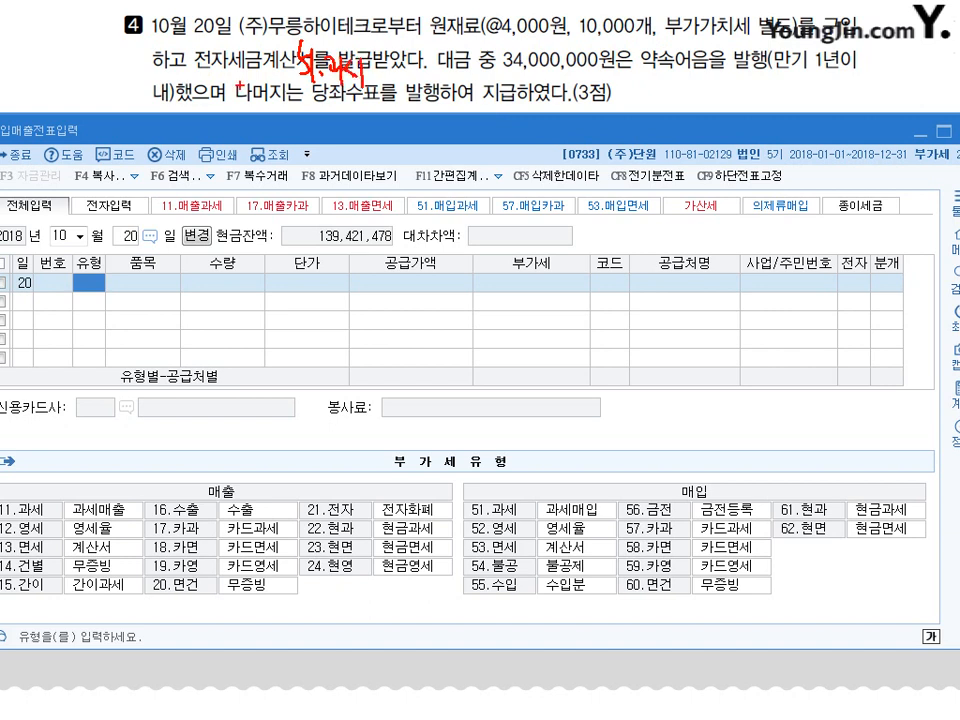
drag(230, 74, 249, 83)
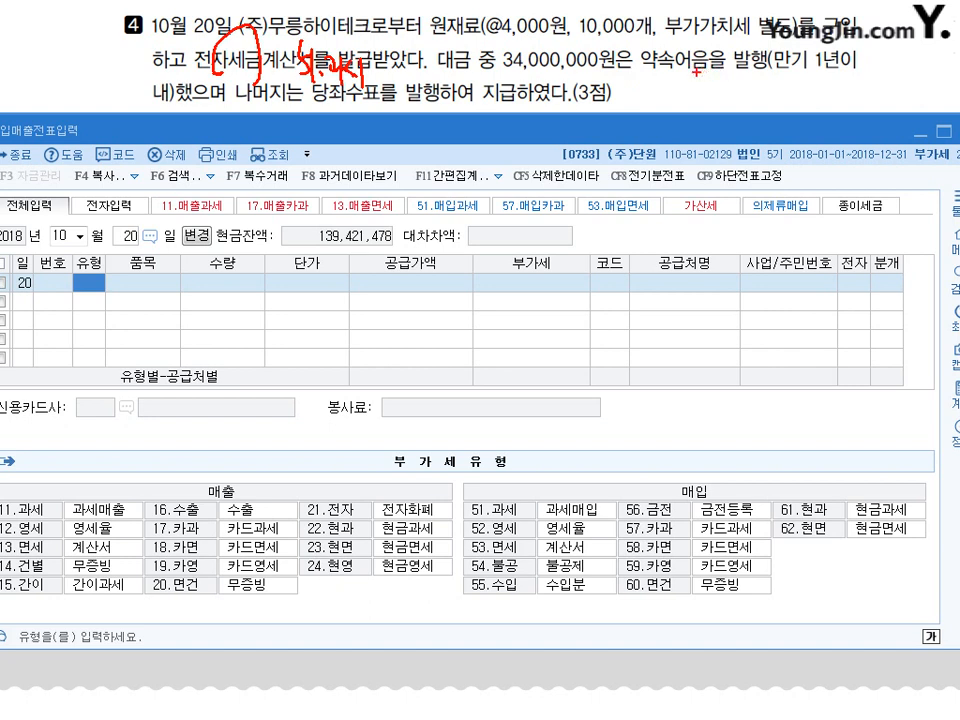
mouse_move(640, 67)
mouse_down()
mouse_move(736, 62)
mouse_move(660, 100)
mouse_move(666, 106)
mouse_move(730, 110)
mouse_move(739, 75)
mouse_up()
mouse_move(730, 83)
mouse_down()
mouse_move(747, 81)
mouse_move(744, 96)
mouse_up()
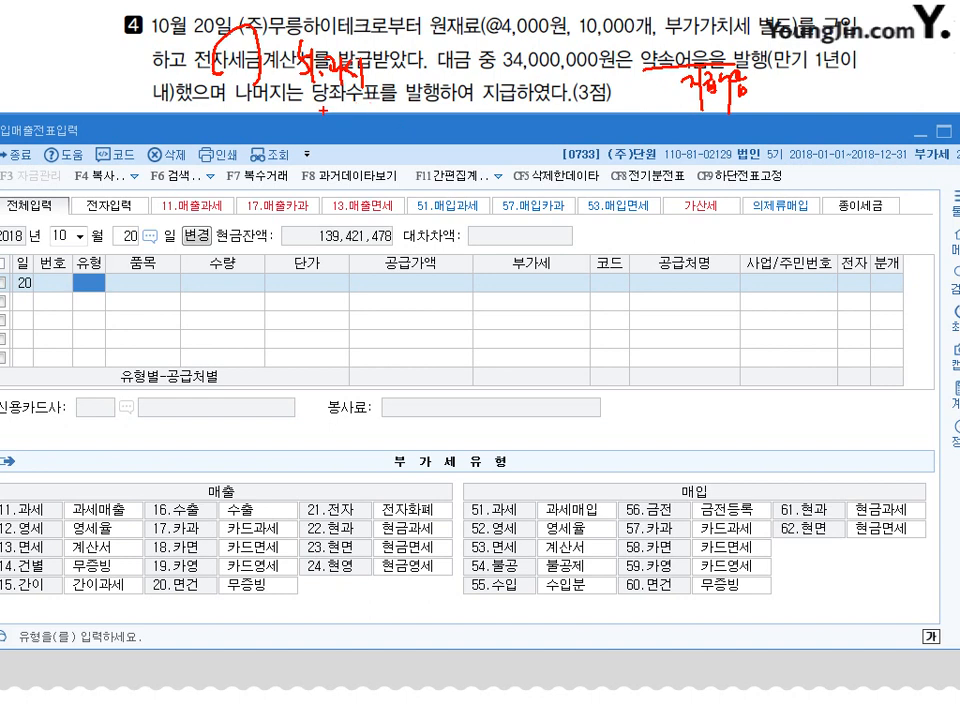
mouse_move(323, 109)
mouse_down()
mouse_move(401, 106)
mouse_move(387, 125)
mouse_up()
drag(391, 112, 396, 131)
drag(397, 117, 409, 132)
drag(412, 117, 422, 123)
drag(424, 110, 430, 132)
mouse_move(430, 110)
mouse_down()
mouse_move(454, 112)
mouse_move(440, 133)
mouse_up()
drag(443, 120, 461, 128)
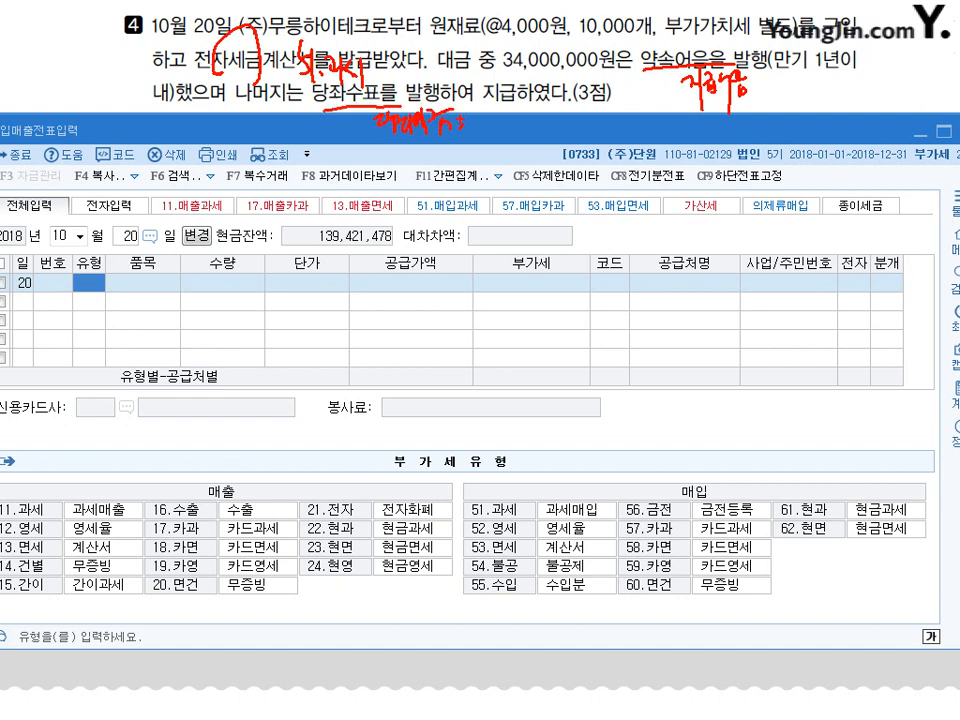
key(Escape)
Set the October 20 purchase's type to 51 과세 and its item to 원재료
text(11)
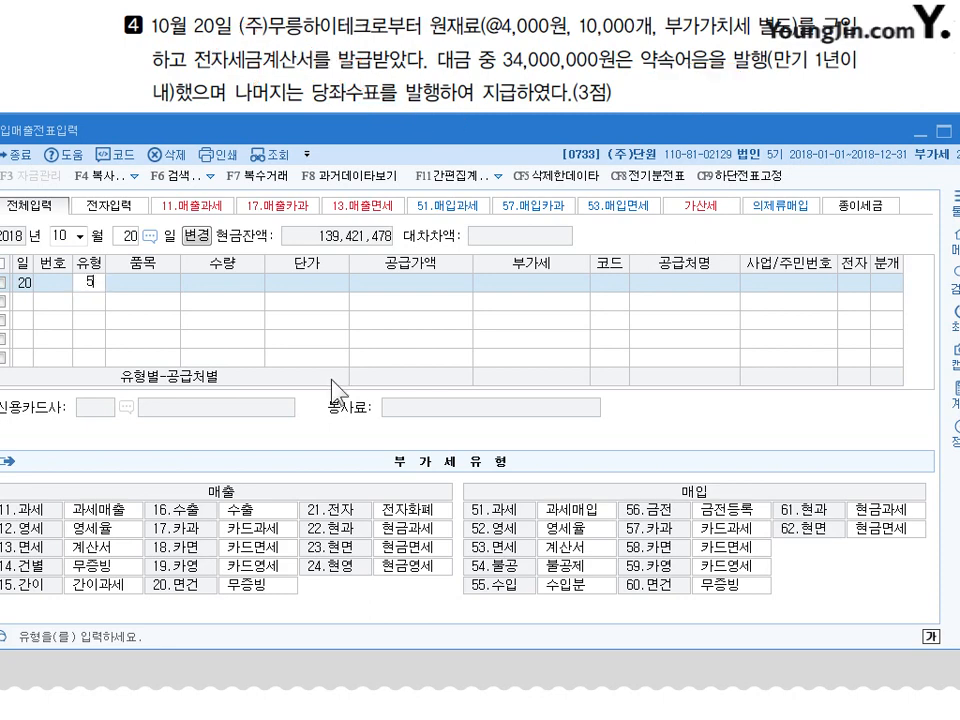
key(Return)
text(원재료)
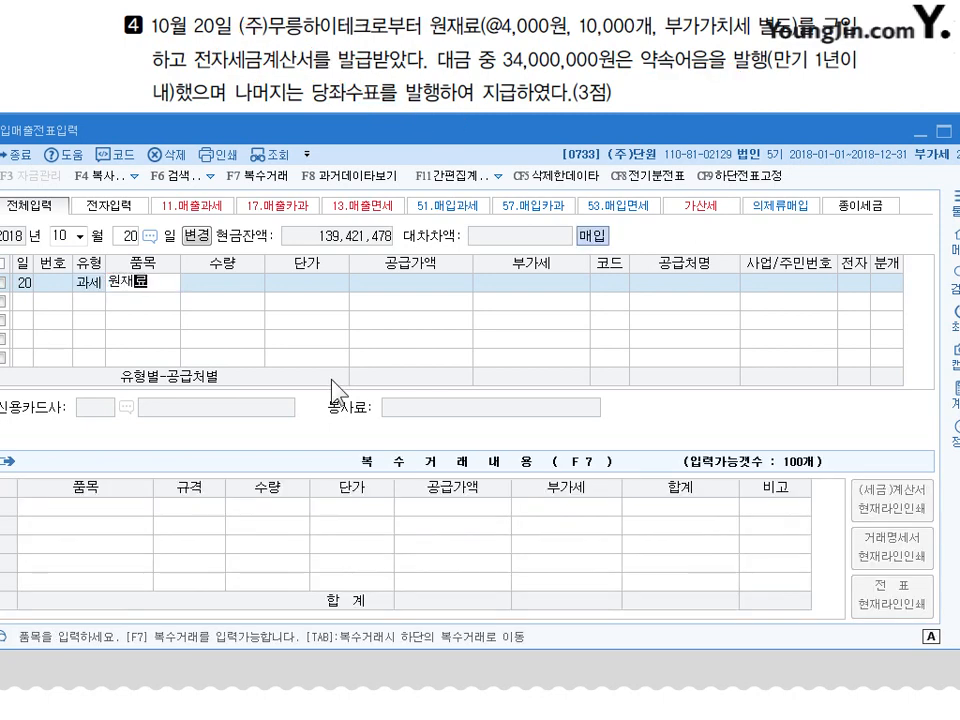
key(Return)
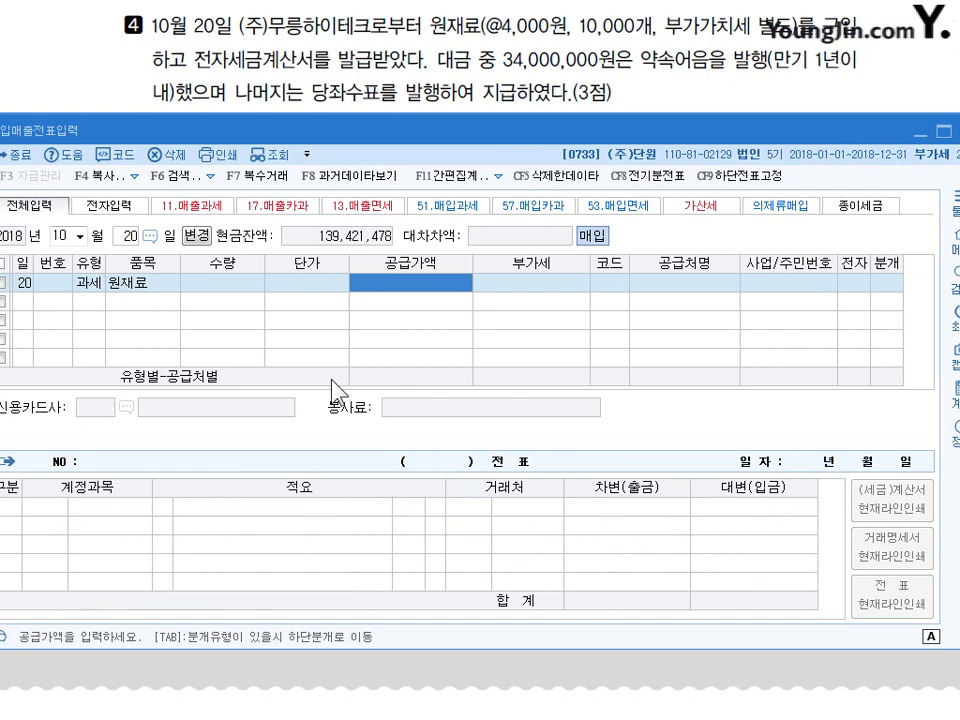
Set the quantity of the October 20 원재료 purchase to 10,000
key(shift+Tab)
key(Tab)
key(shift+Tab)
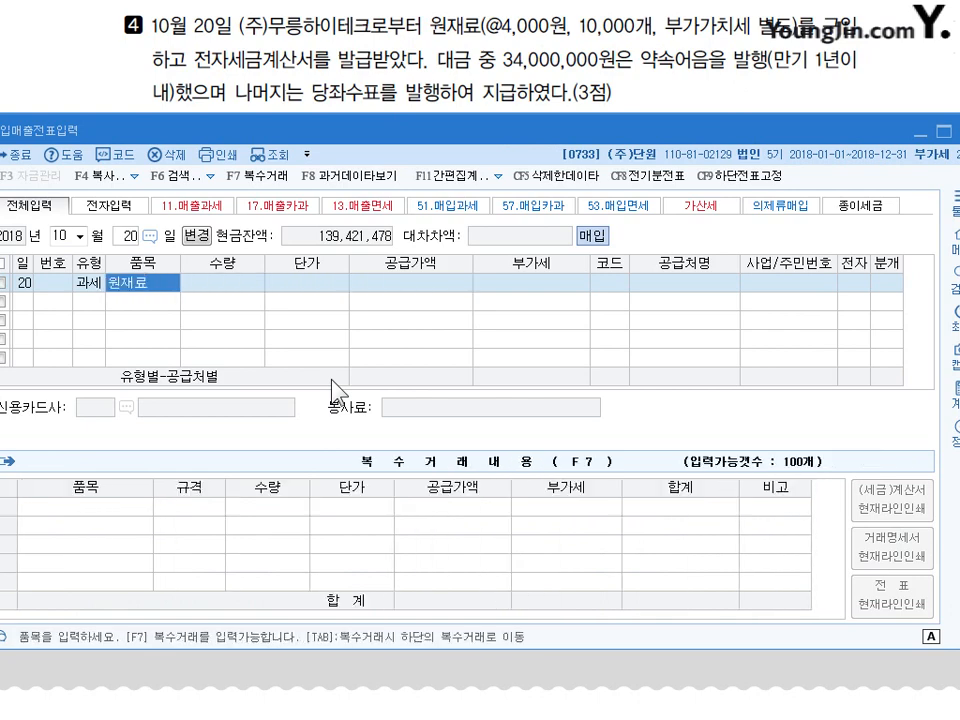
key(Tab)
key(shift+Tab)
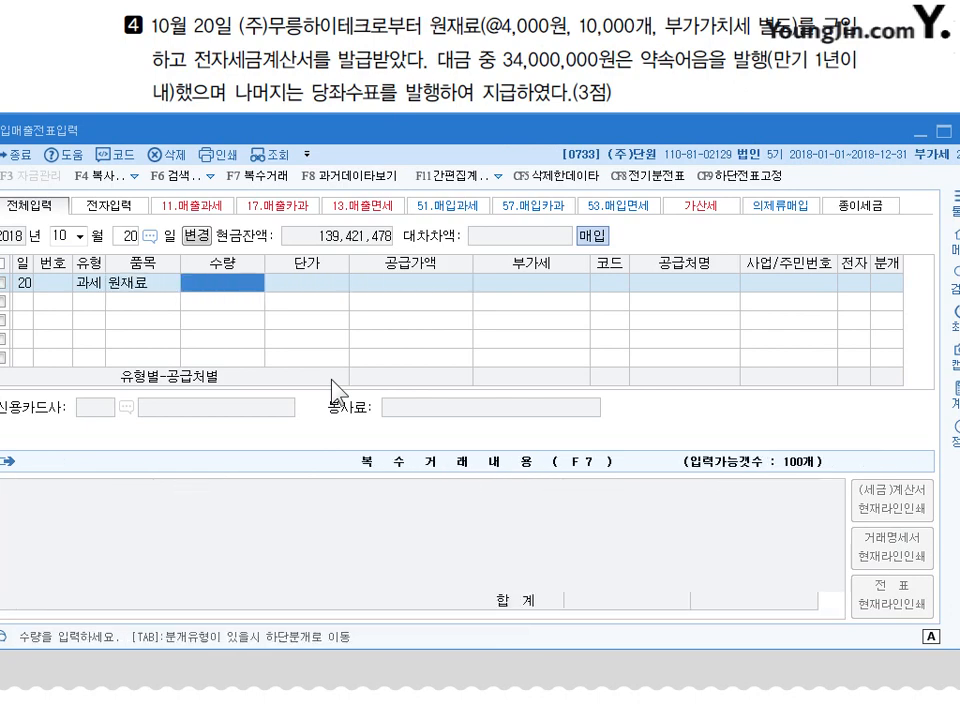
key(Tab)
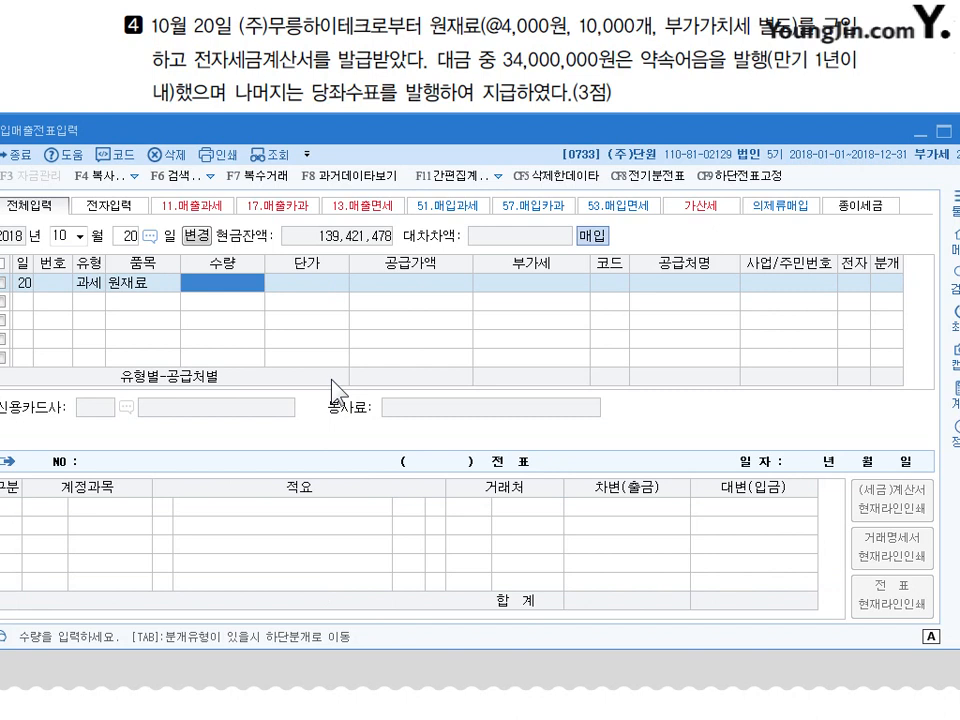
text(100000)
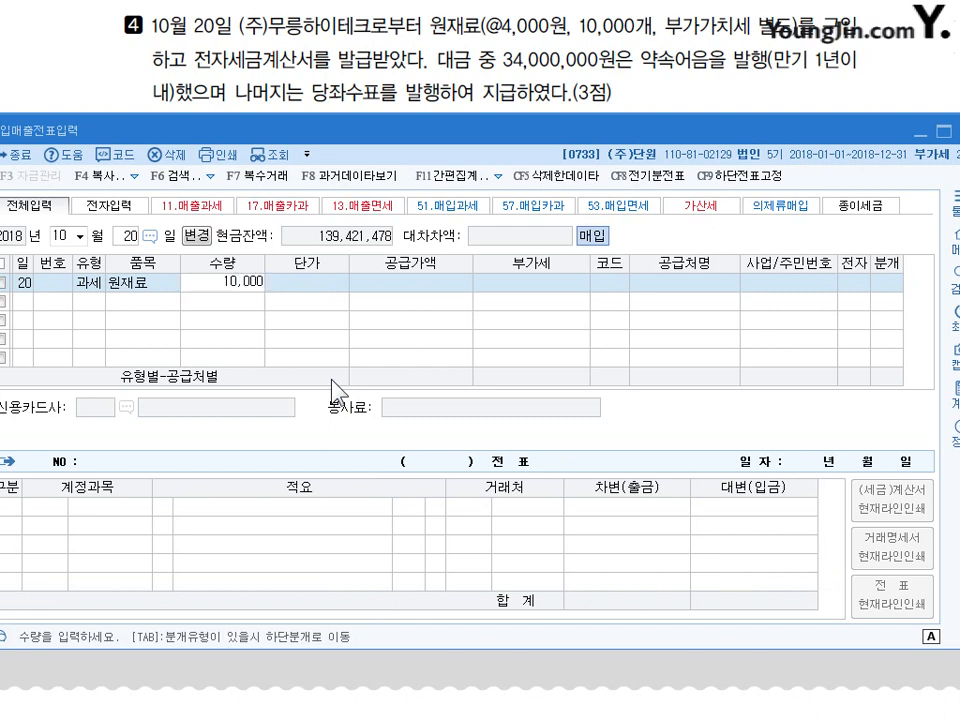
Set the unit price of the October 20 원재료 purchase to 4,000 and accept the calculated supply value and VAT
key(Return)
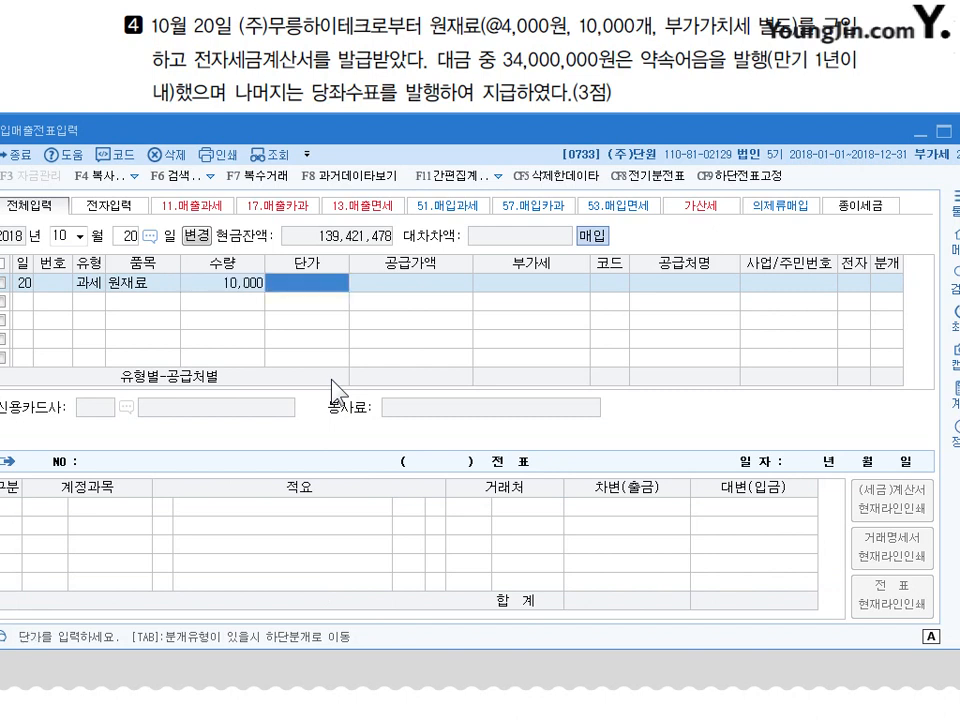
text(4000)
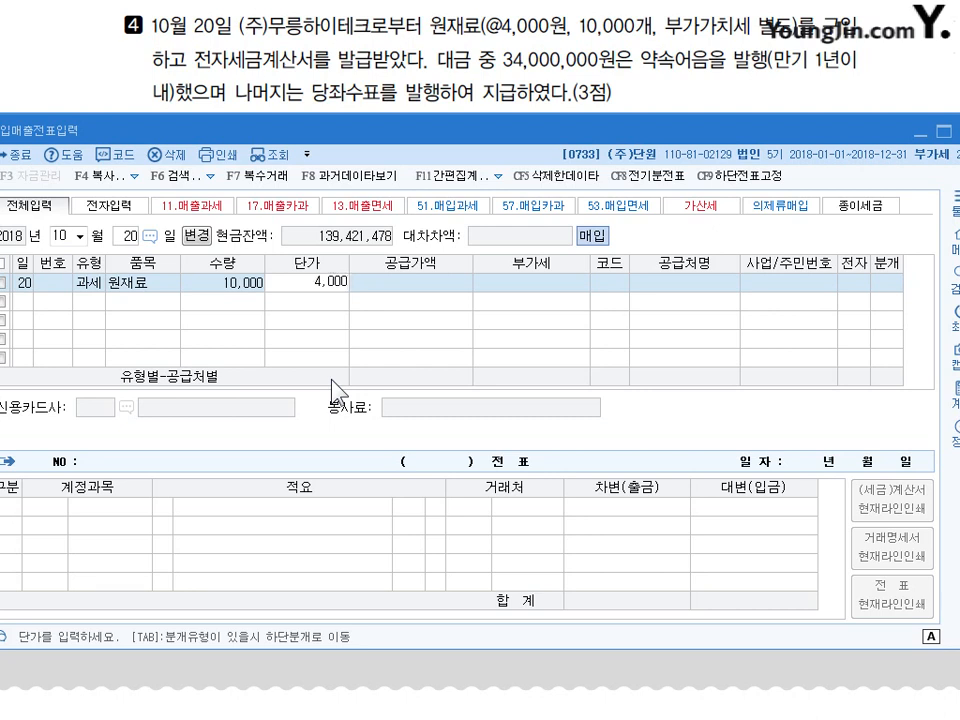
key(Return)
key(Return)
key(Return)
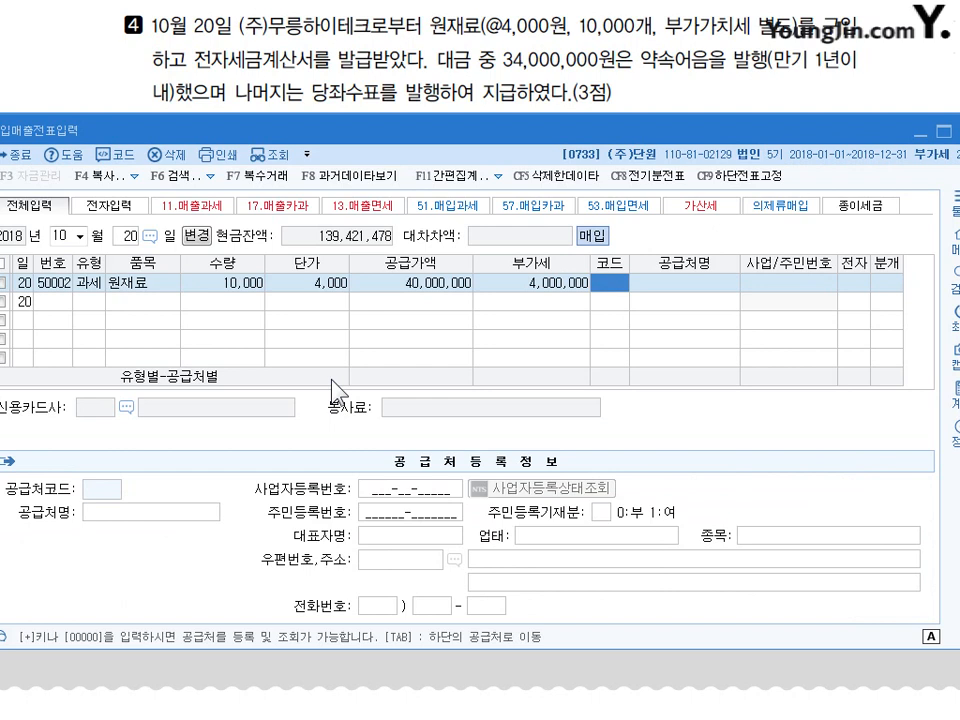
Set the October 20 purchase's supplier to (주)무릉하이테크, with 전자 as 여 and journal type 3 혼합
text(무릉)
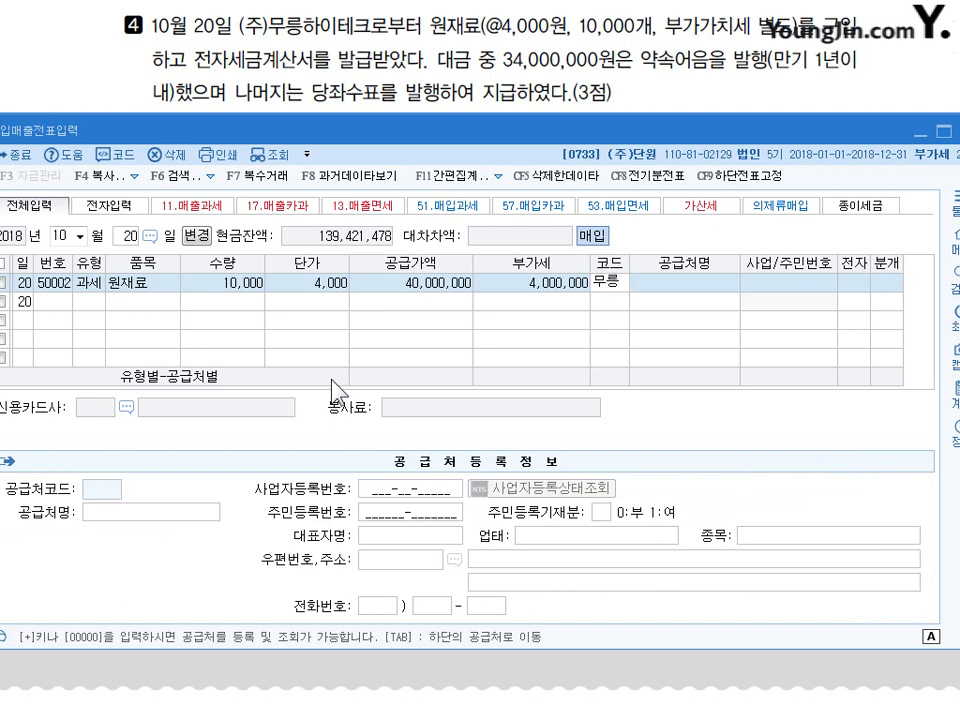
key(Return)
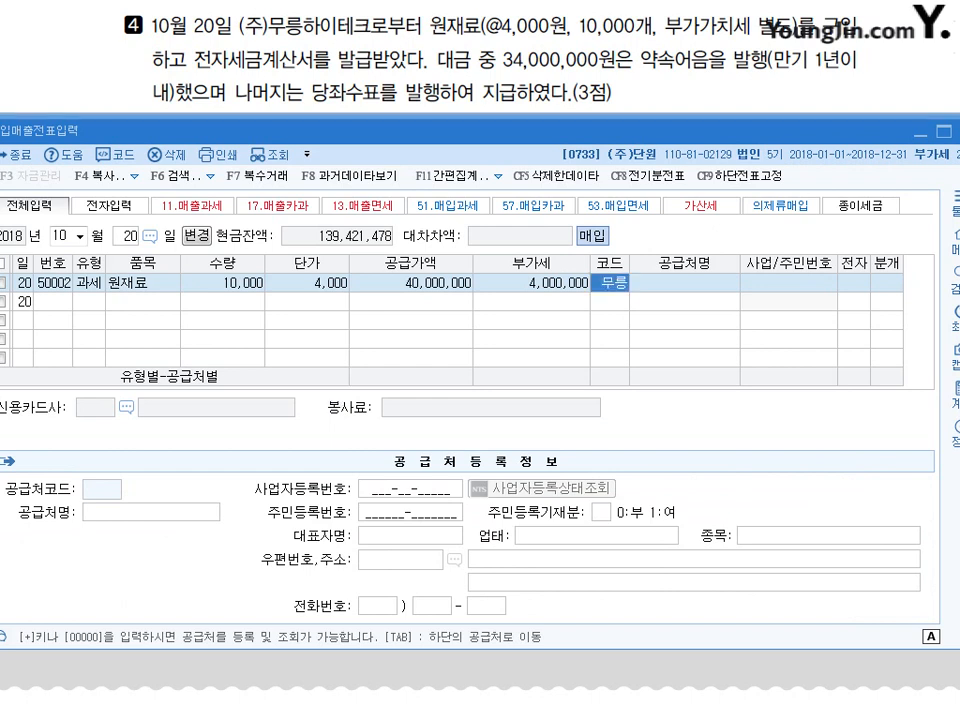
key(Return)
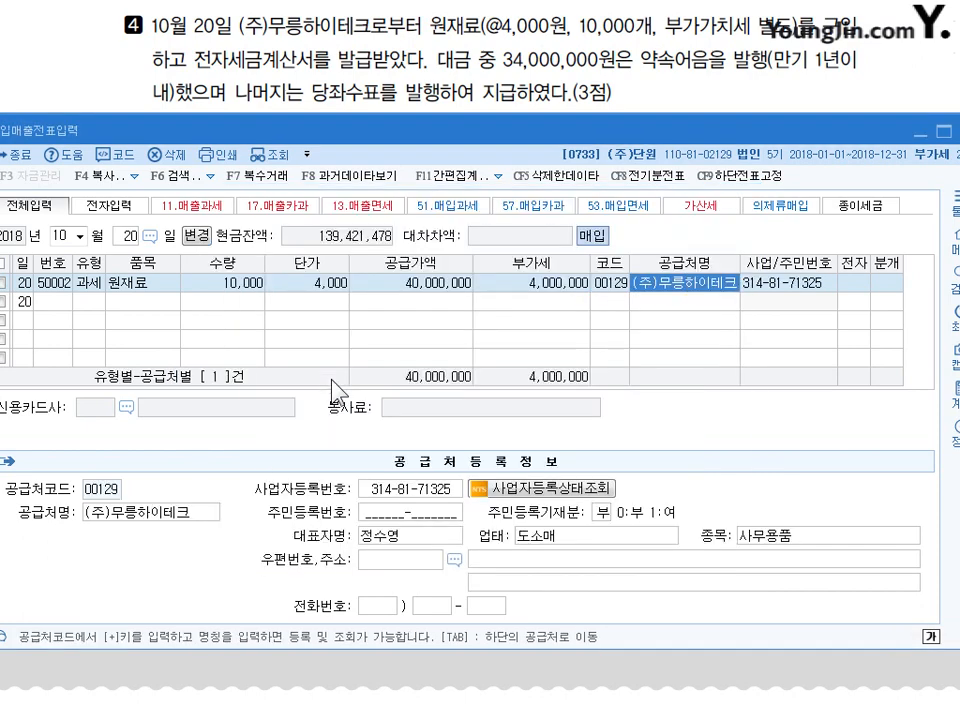
key(Return)
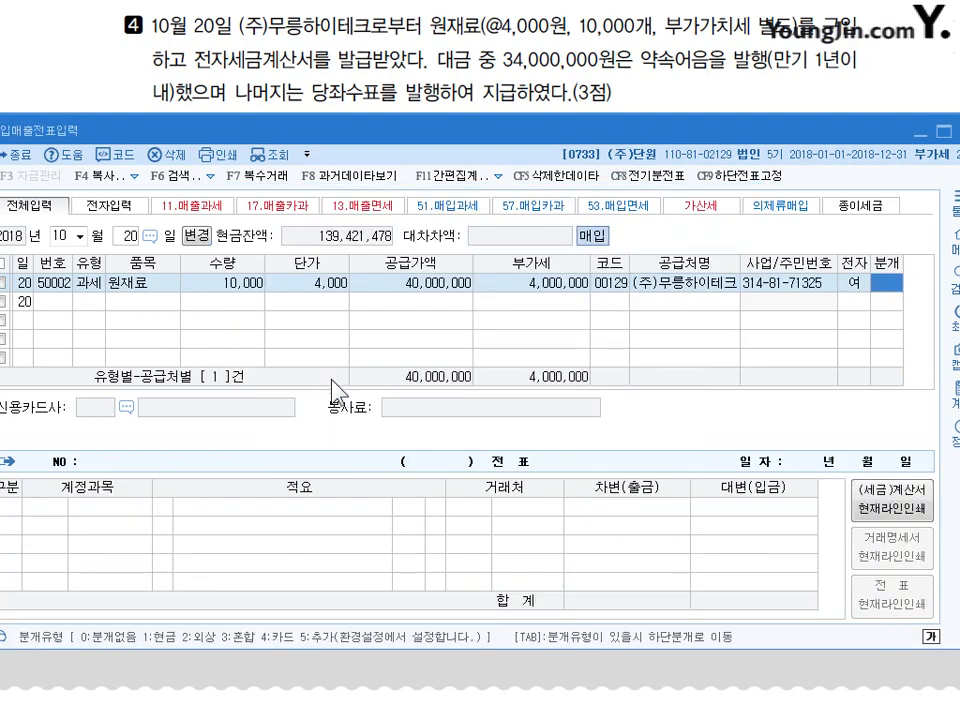
text(3)
key(Return)
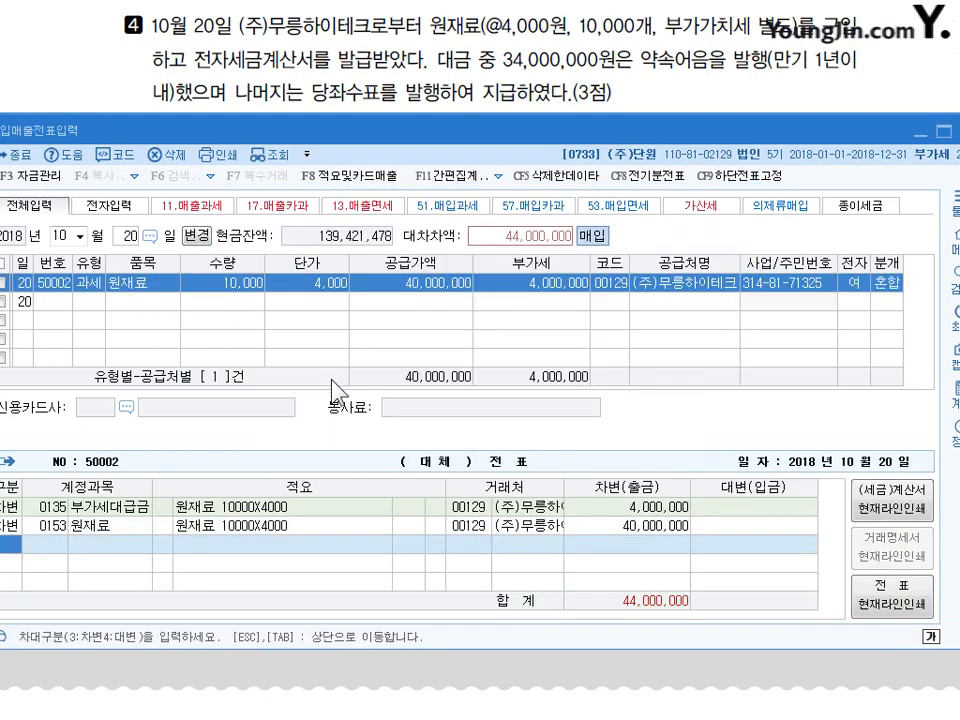
Add a credit line of 34,000,000 to account 0252 지급어음 in the October 20 voucher
key(Return)
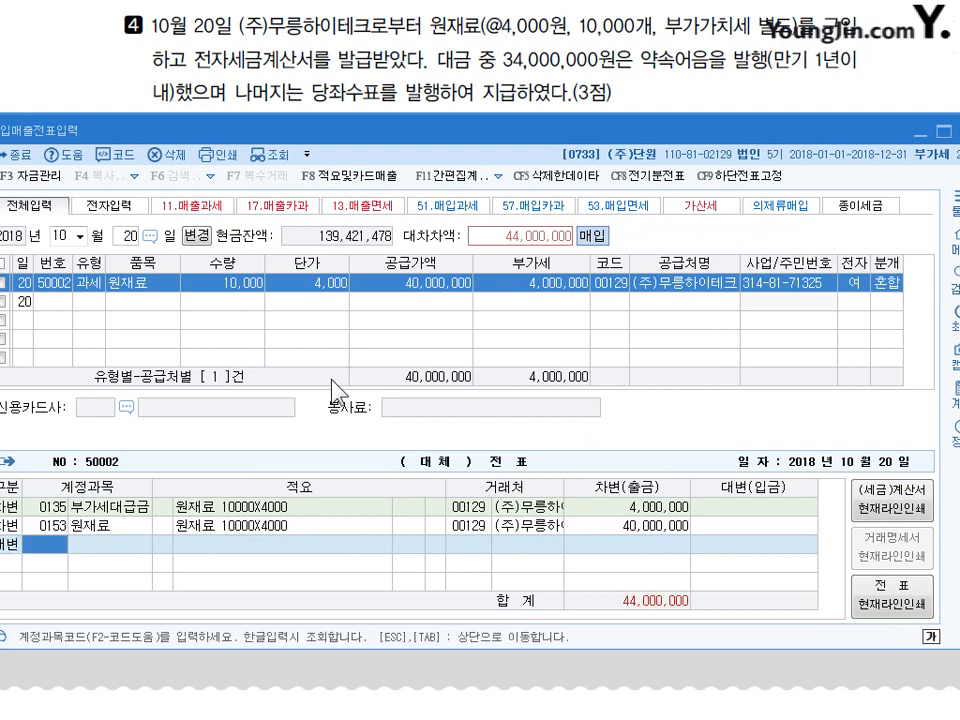
text(252)
key(Return)
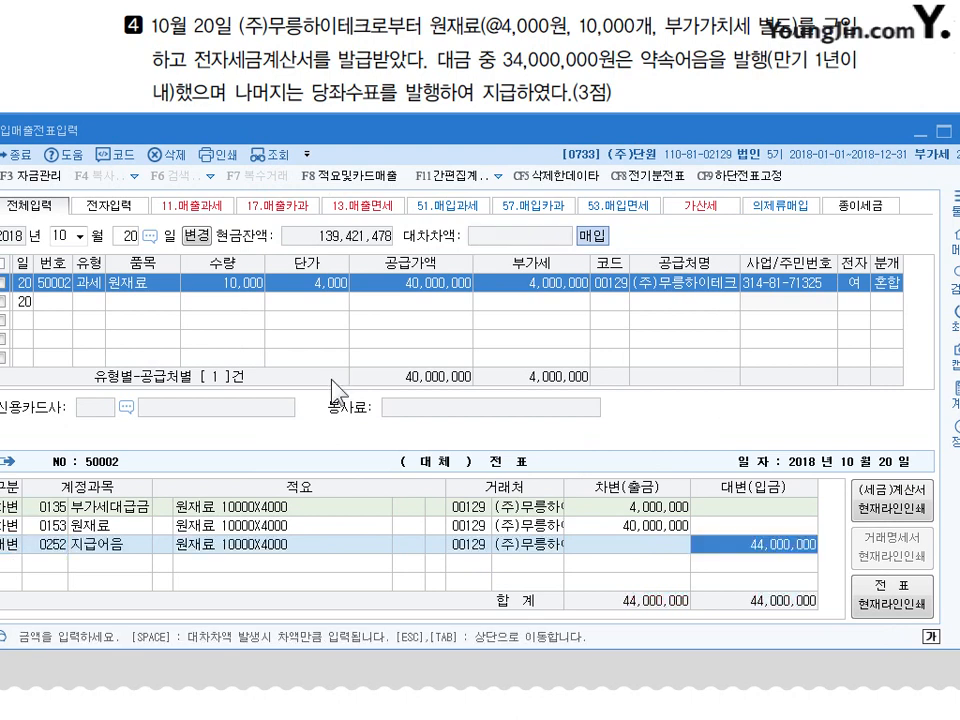
text(34000000)
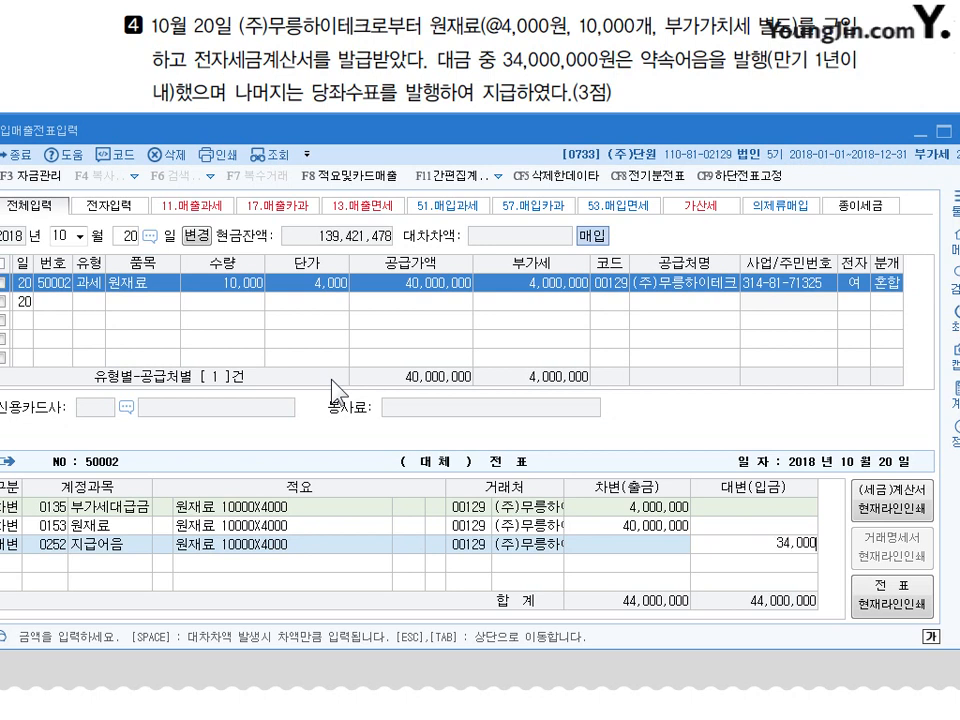
key(Return)
Add a credit line to account 0102 당좌예금 for the remaining 10,000,000 and complete the October 20 voucher
text(4)
key(Return)
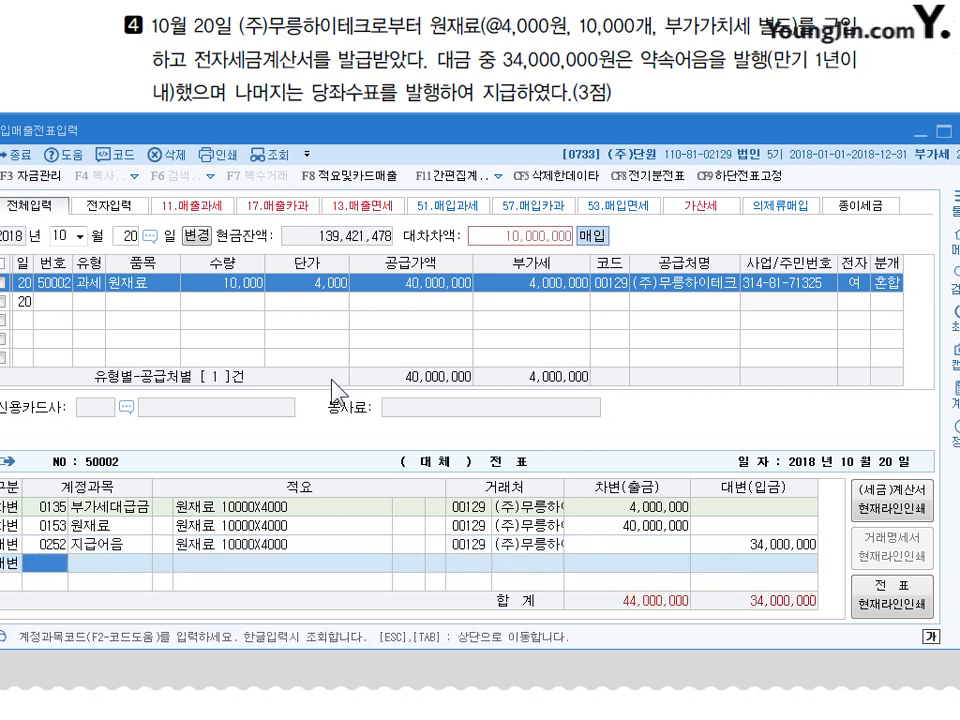
text(102)
key(Return)
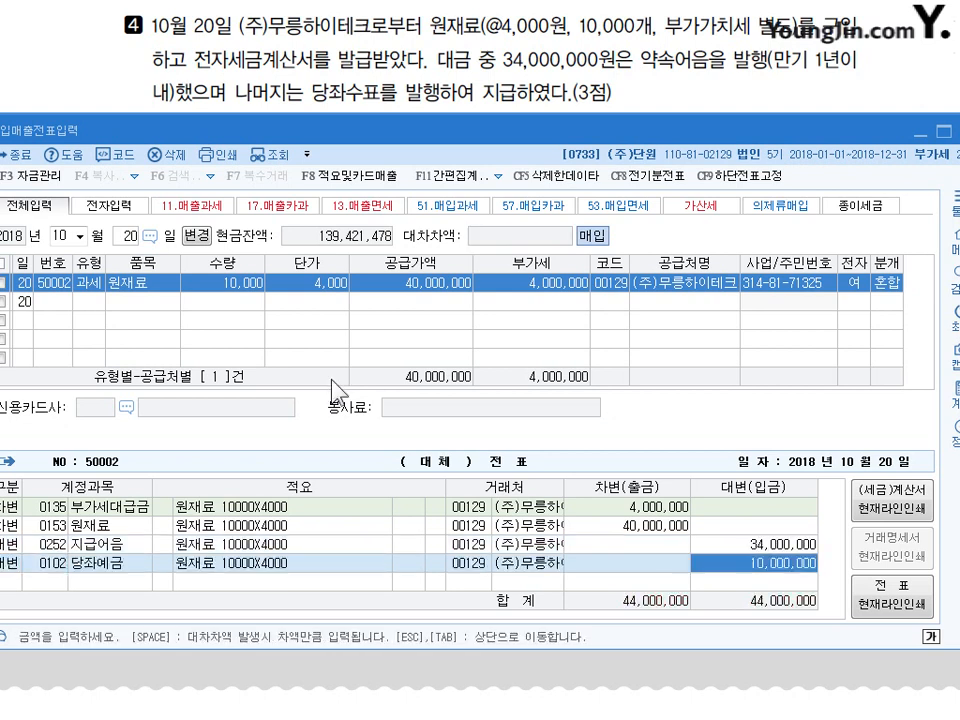
key(Return)
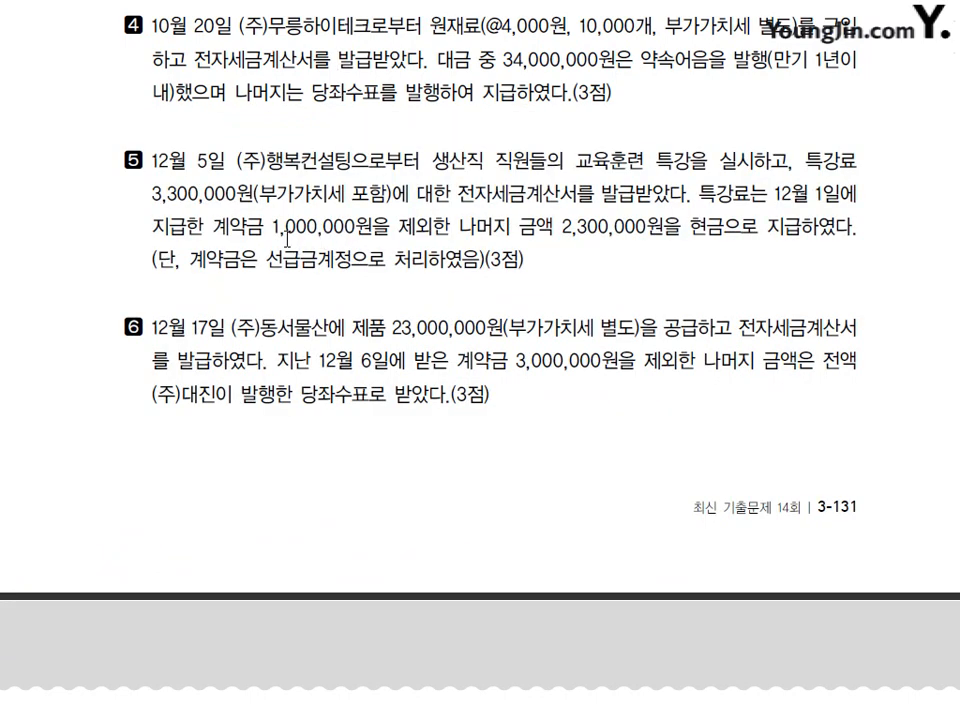
Consult exercise 5 in the problem document and set the purchase/sales voucher date to December 5
scroll(160, 533, down, 3)
key(alt+Tab)
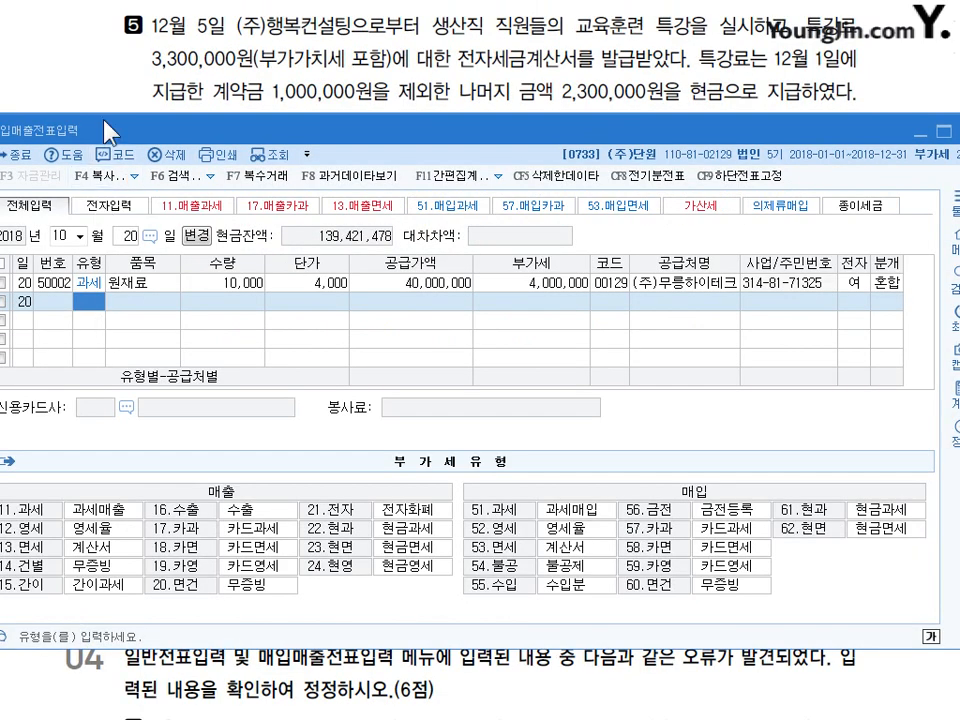
click(57, 237)
text(12)
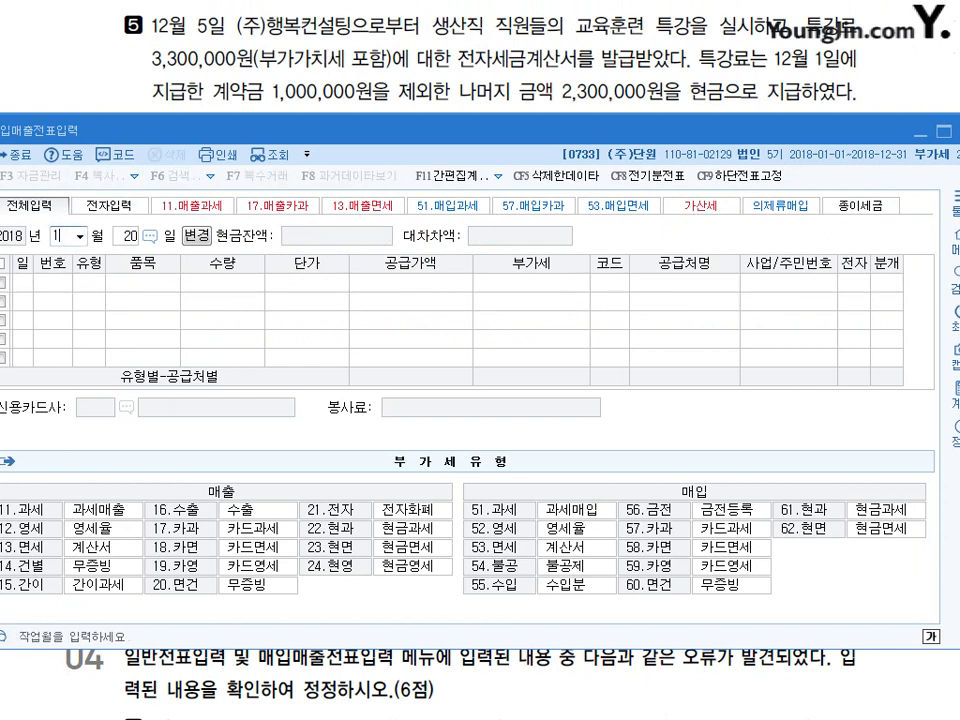
key(Return)
text(5)
key(Return)
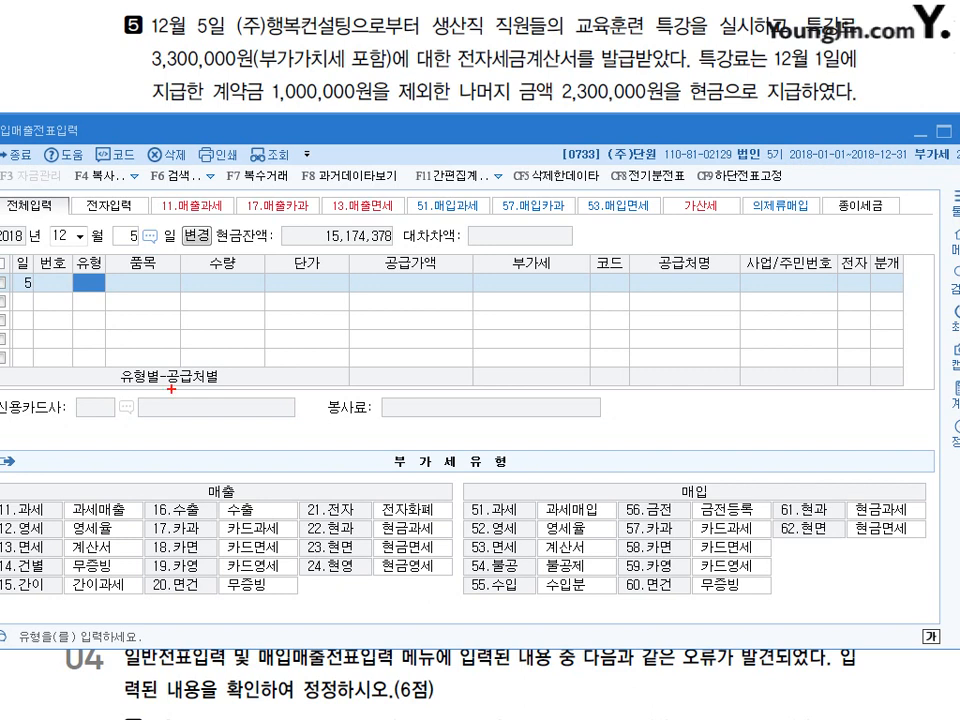
mouse_move(543, 64)
mouse_down()
mouse_move(555, 55)
mouse_move(556, 87)
mouse_move(590, 84)
mouse_up()
drag(596, 70, 598, 87)
drag(604, 79, 619, 95)
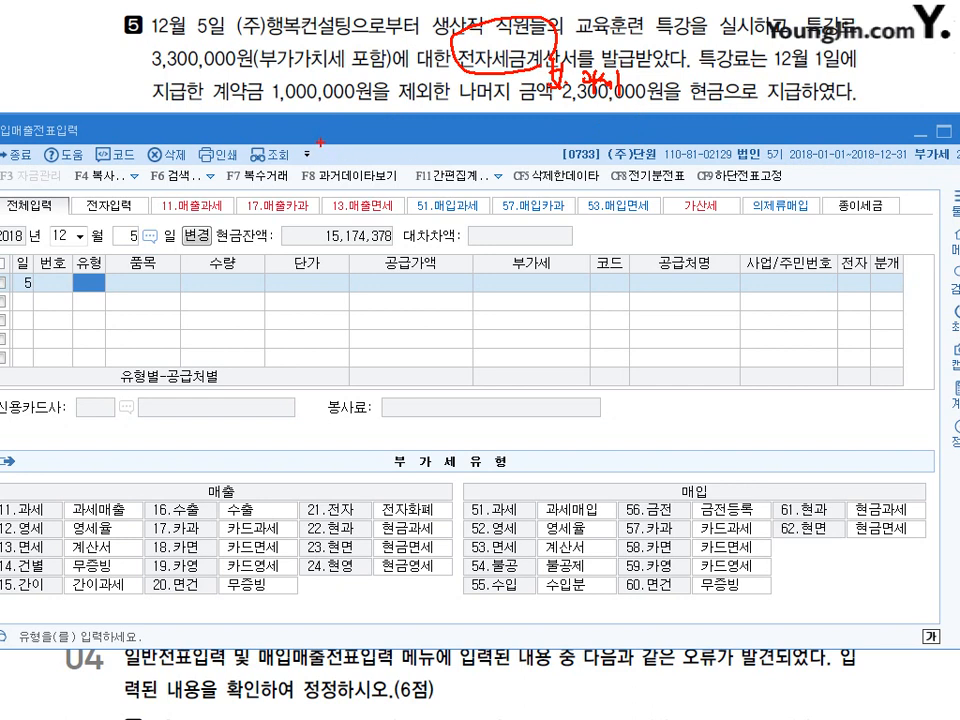
drag(278, 106, 261, 134)
drag(268, 118, 282, 131)
drag(277, 124, 306, 118)
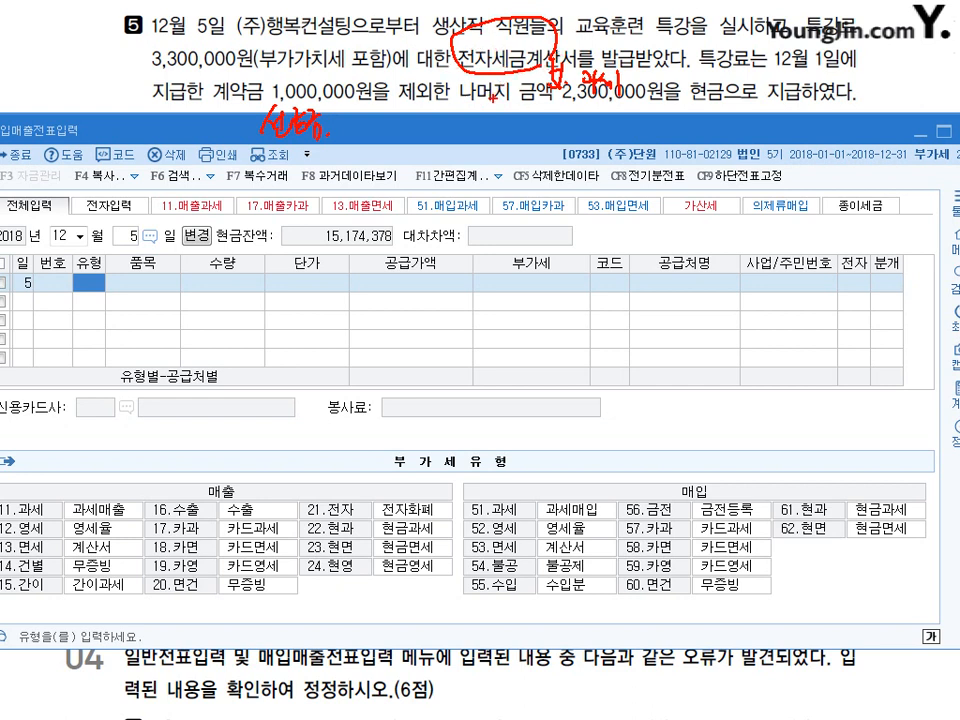
key(Escape)
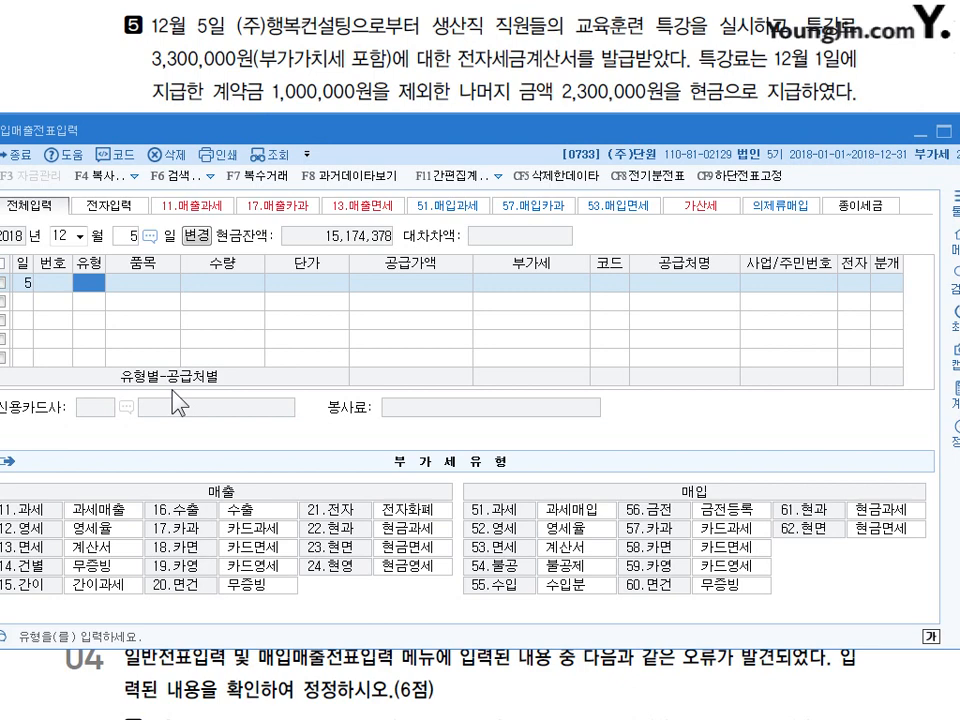
Set the December 5 purchase's type to 51 과세 and its item to 특강료, leaving quantity and unit price blank
text(51)
key(Return)
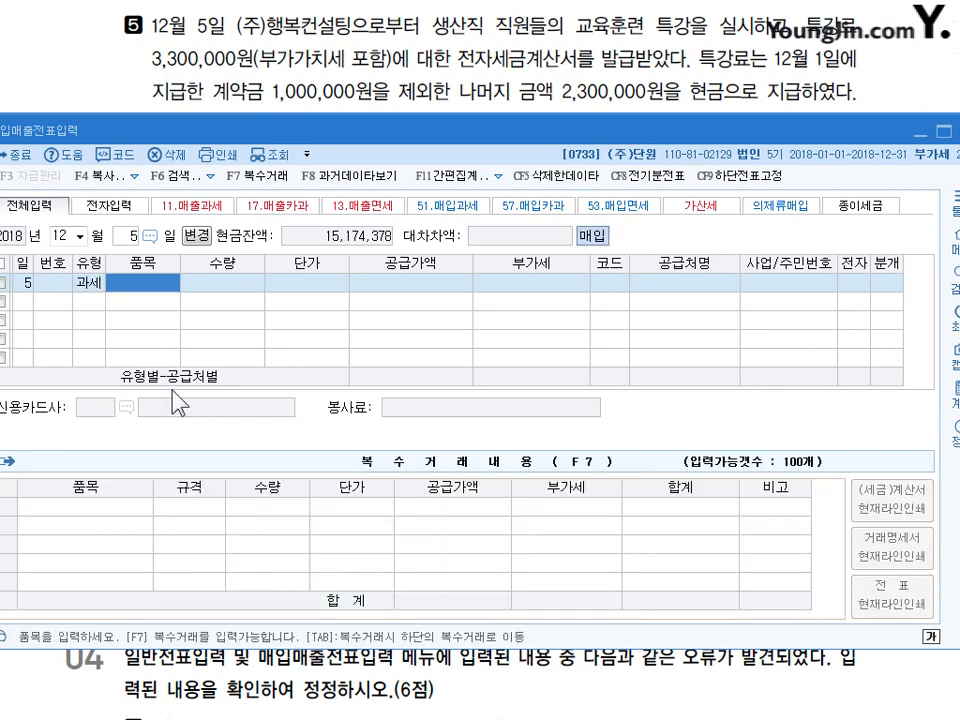
text(특)
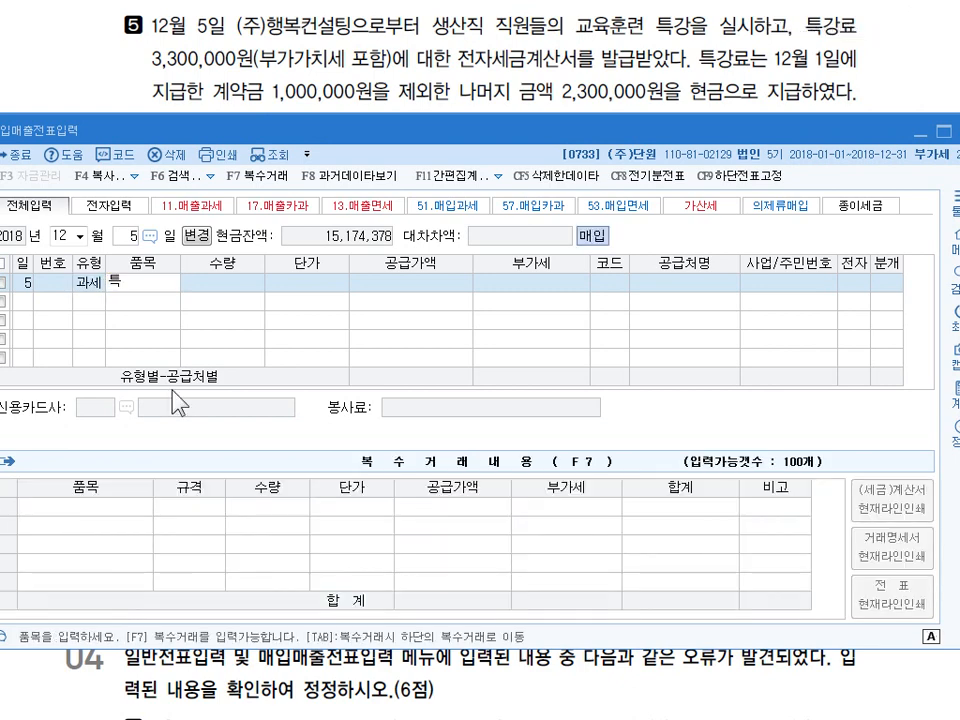
text(강료)
key(Return)
key(Return)
key(Return)
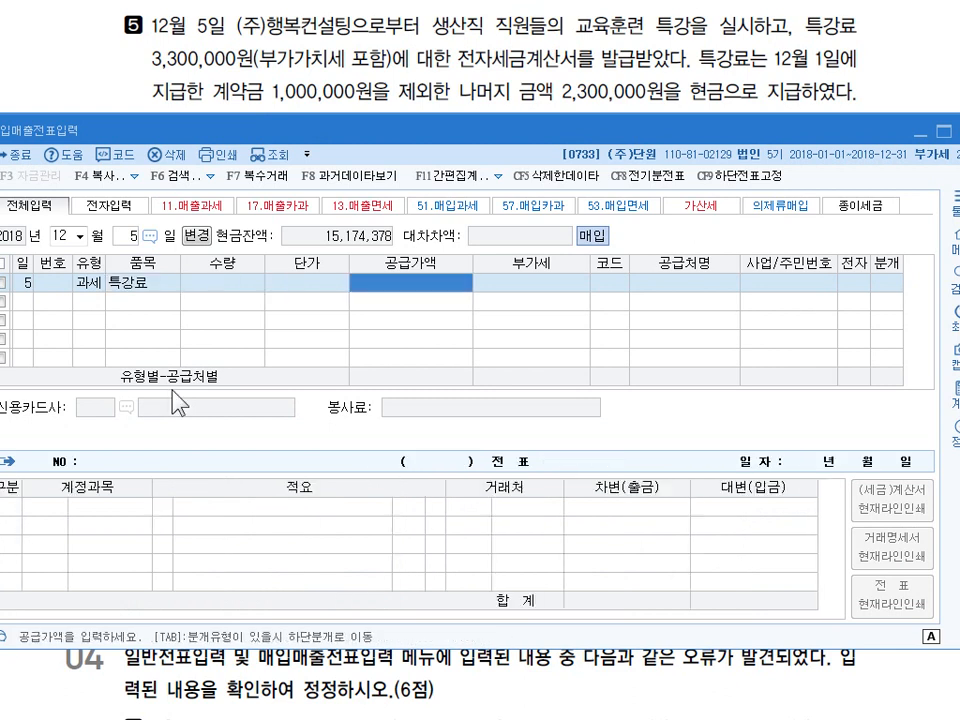
Set the supply value of the 특강료 purchase to 3,000,000 and its supplier to (주)행복컨설팅
text(3000000)
key(Return)
key(Return)
text(행복)
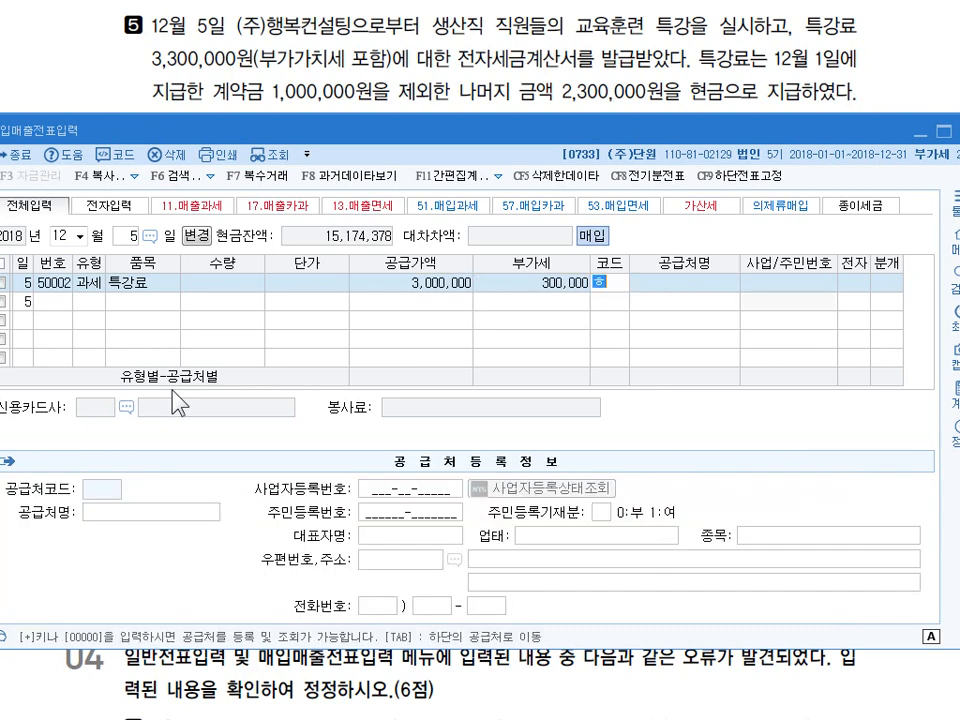
key(Return)
key(Return)
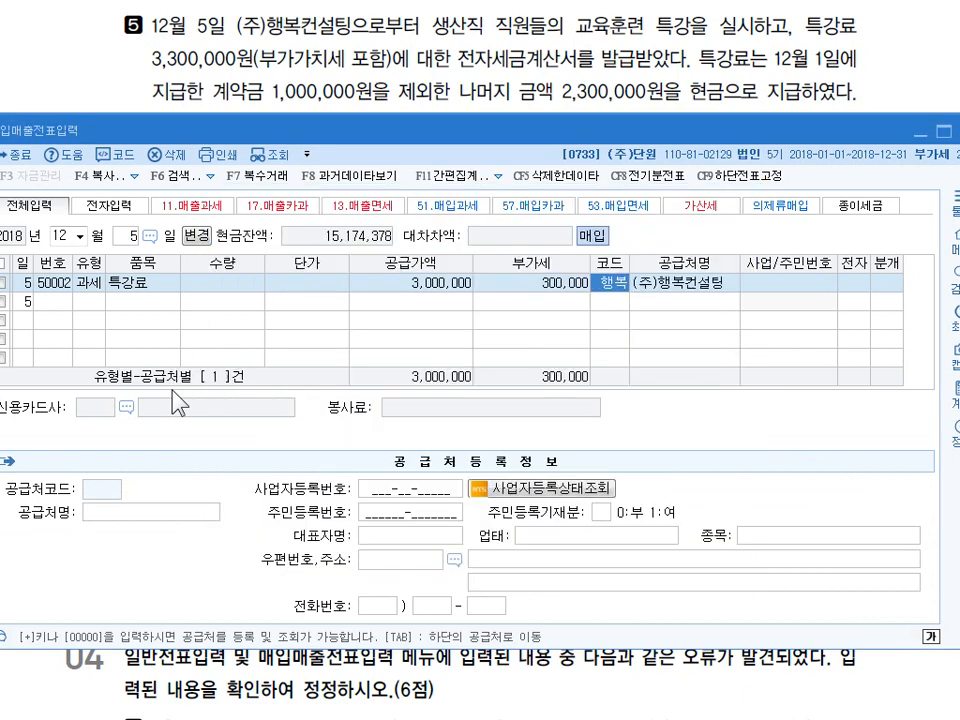
key(Return)
key(Return)
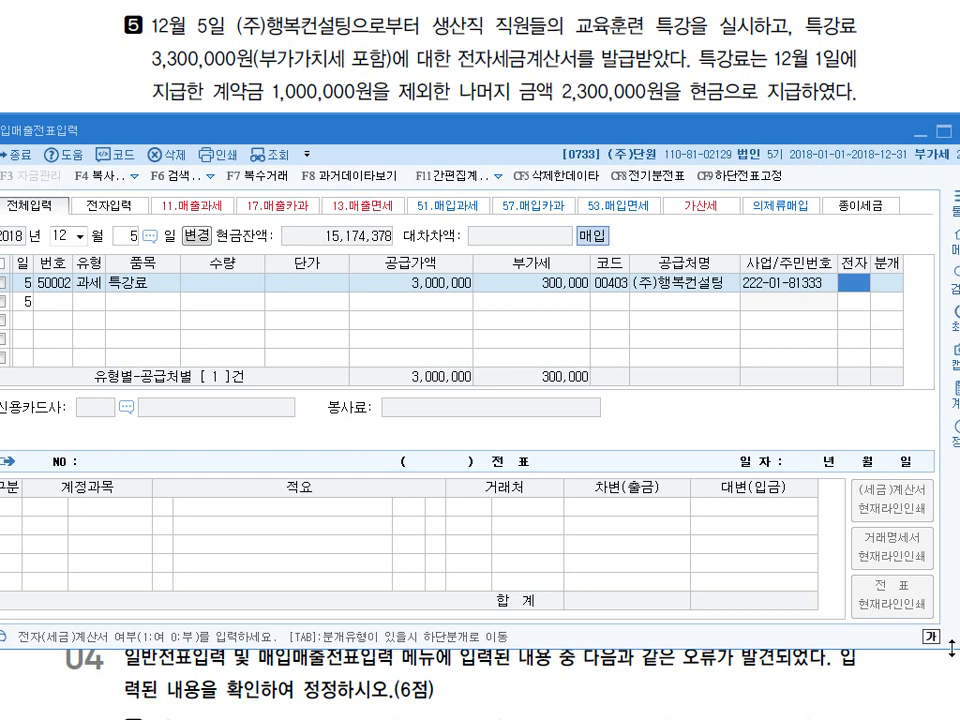
Mark the December 5 purchase's 전자 field as 여 and set its journal type to 3 혼합
text(1)
key(Return)
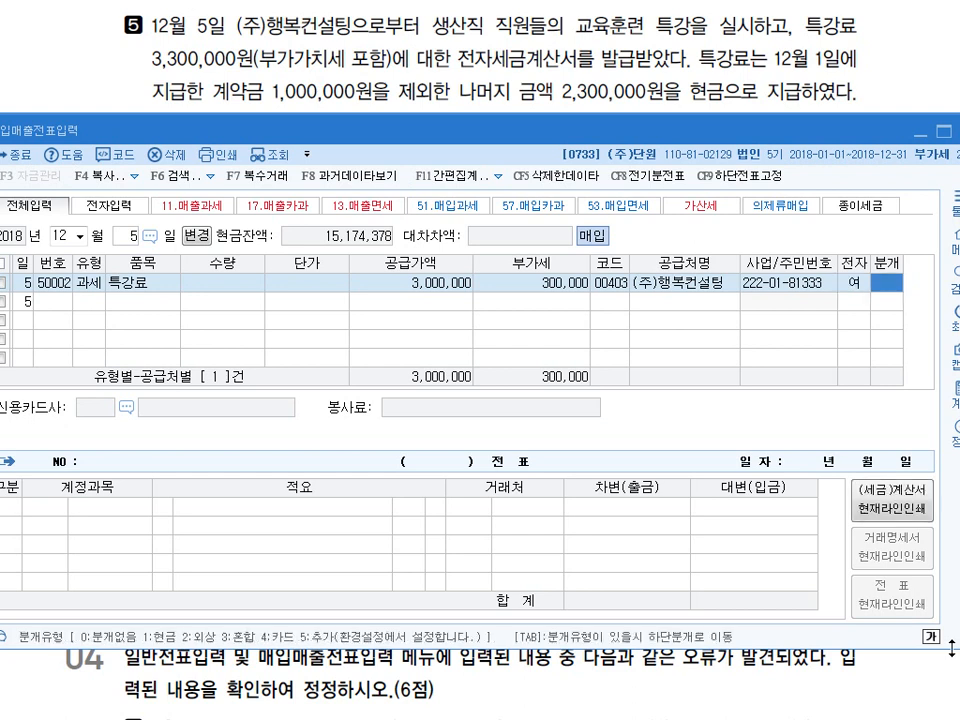
text(3)
key(Return)
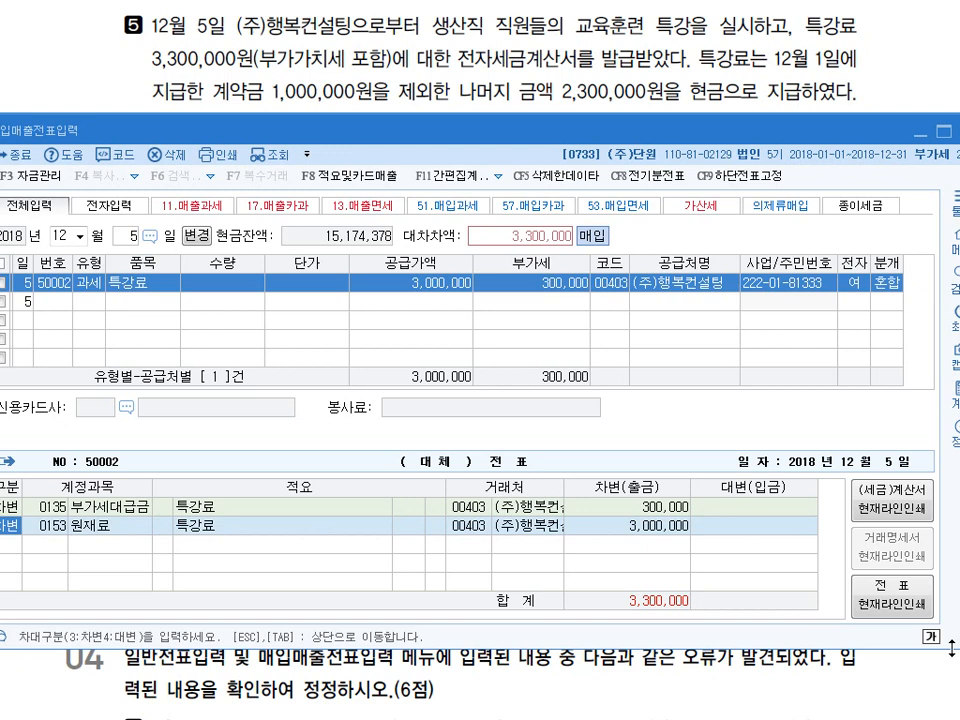
Replace the 원재료 debit account in the December 5 voucher with 0525 교육훈련비, keeping its 3,000,000 amount
key(Return)
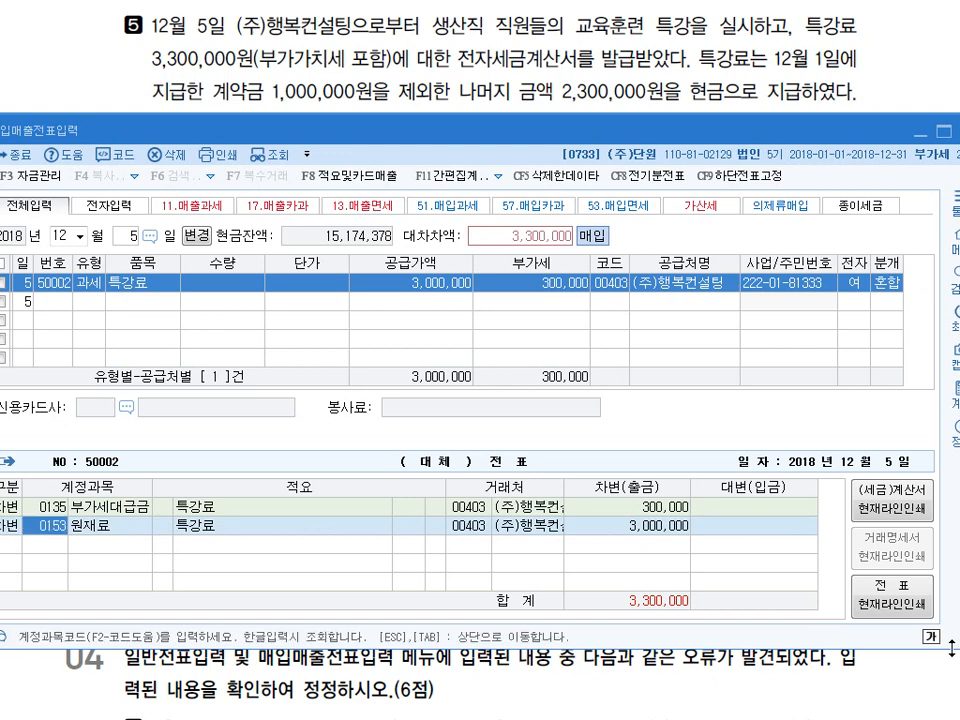
text(0525)
key(Return)
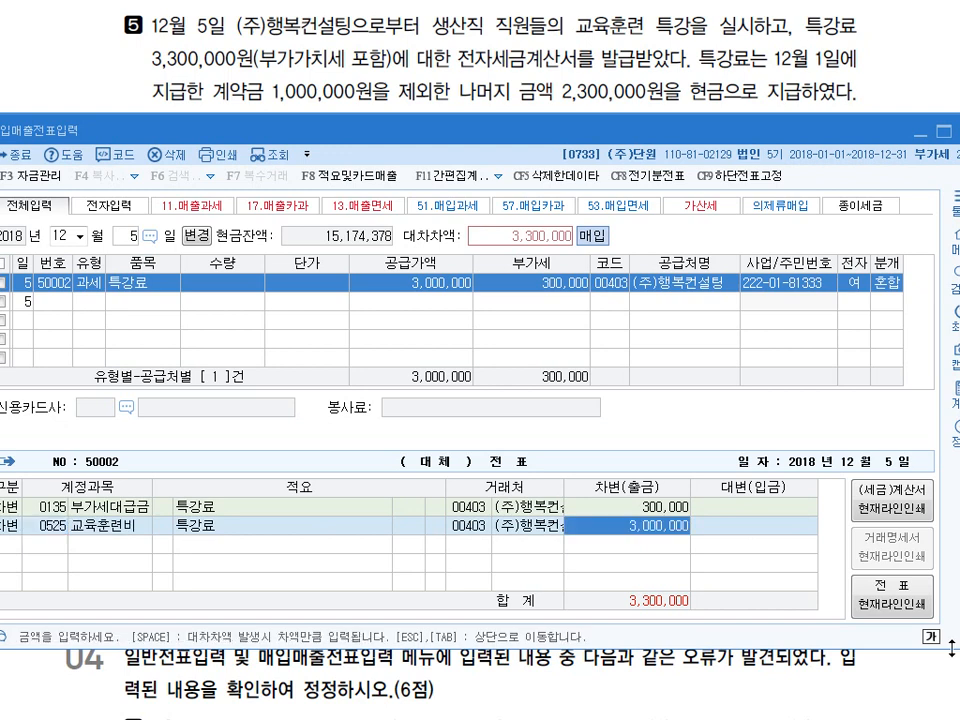
key(Return)
Add a credit line of 1,000,000 to account 0131 선급금 in the December 5 voucher
text(4)
key(Return)
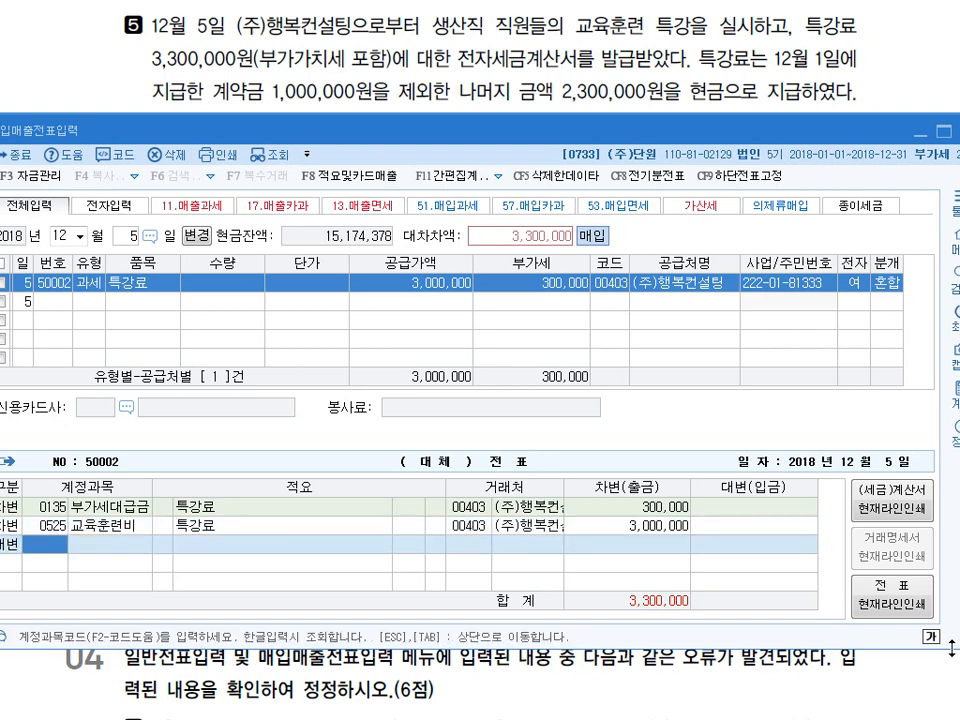
text(131)
key(Return)
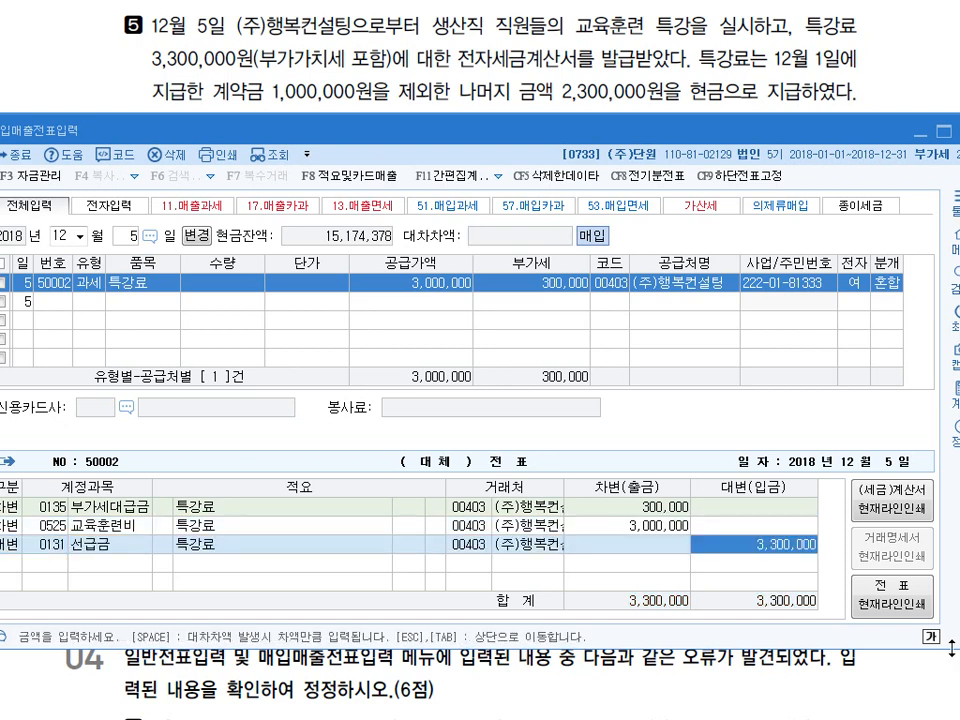
text(1000000)
key(Return)
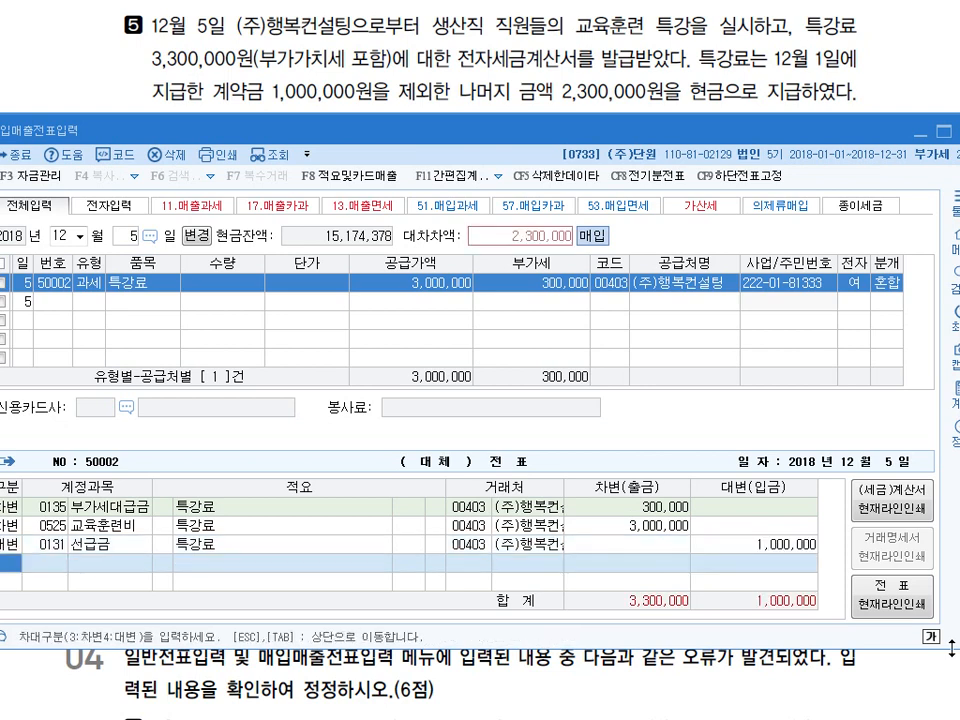
Add a credit line to account 0101 현금 for the remaining 2,300,000 and complete the December 5 voucher
text(4)
key(Return)
text(101)
key(Return)
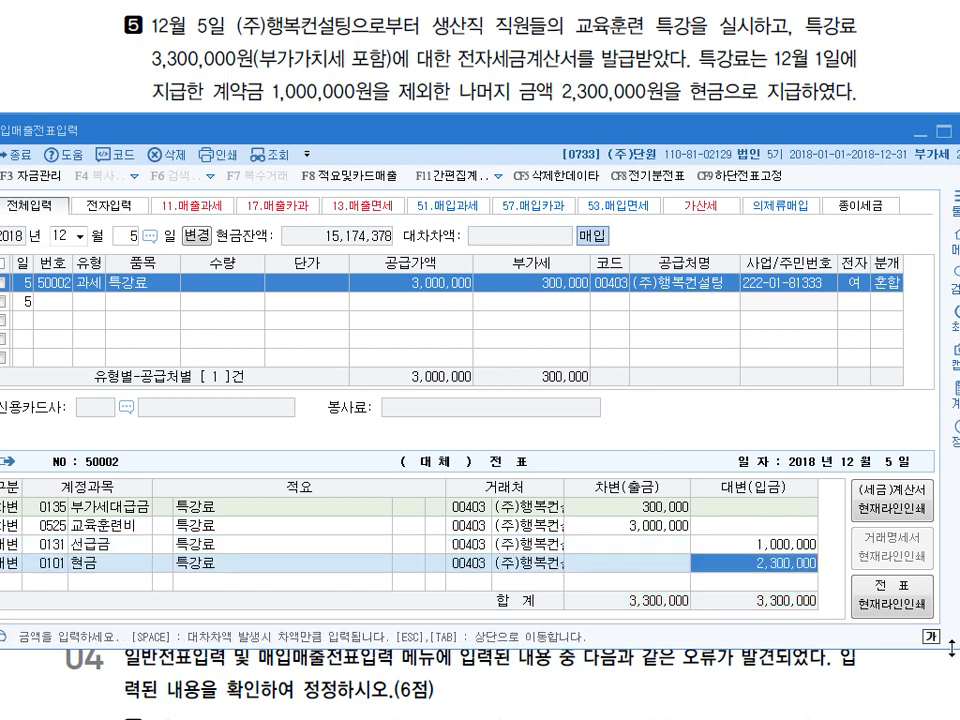
key(Return)
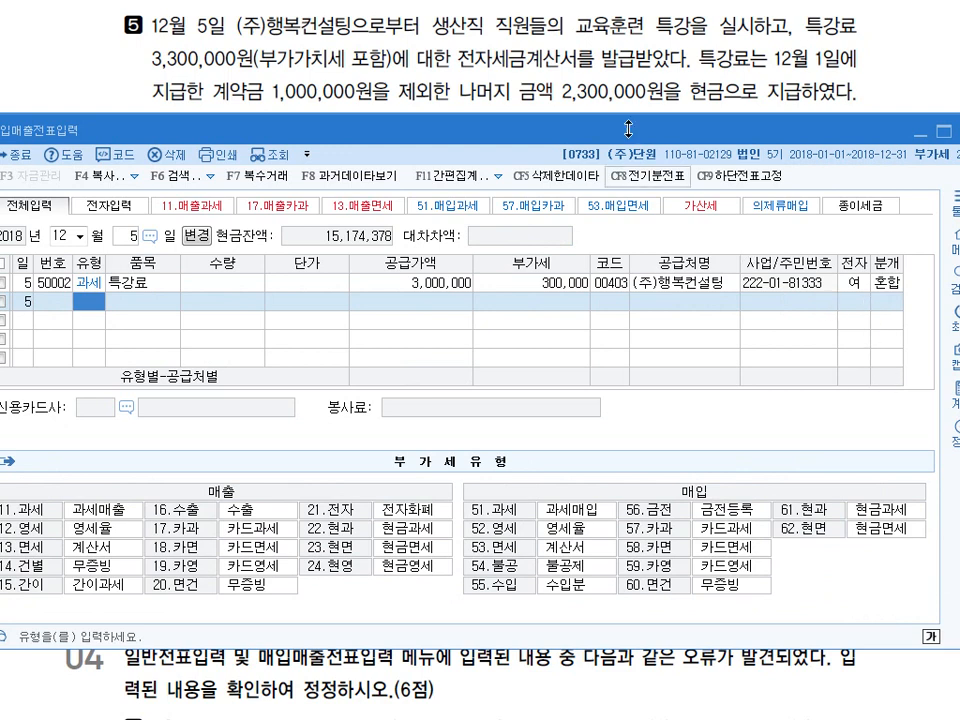
Bring up exercise 6 and set the purchase/sales voucher entry date to December 17
click(509, 101)
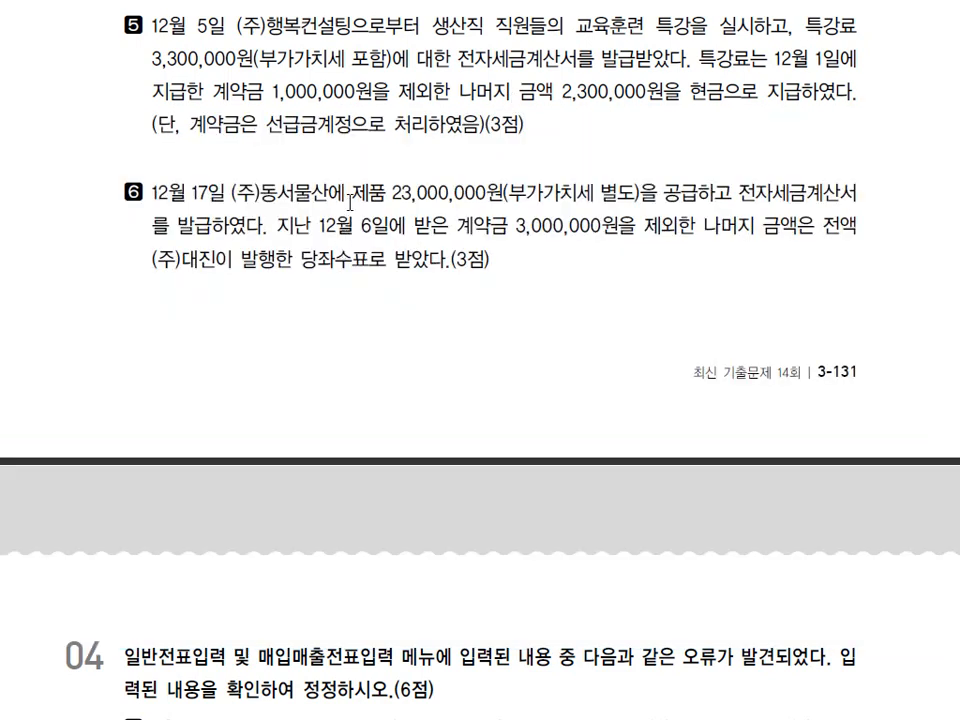
scroll(350, 203, down, 1)
key(alt+Tab)
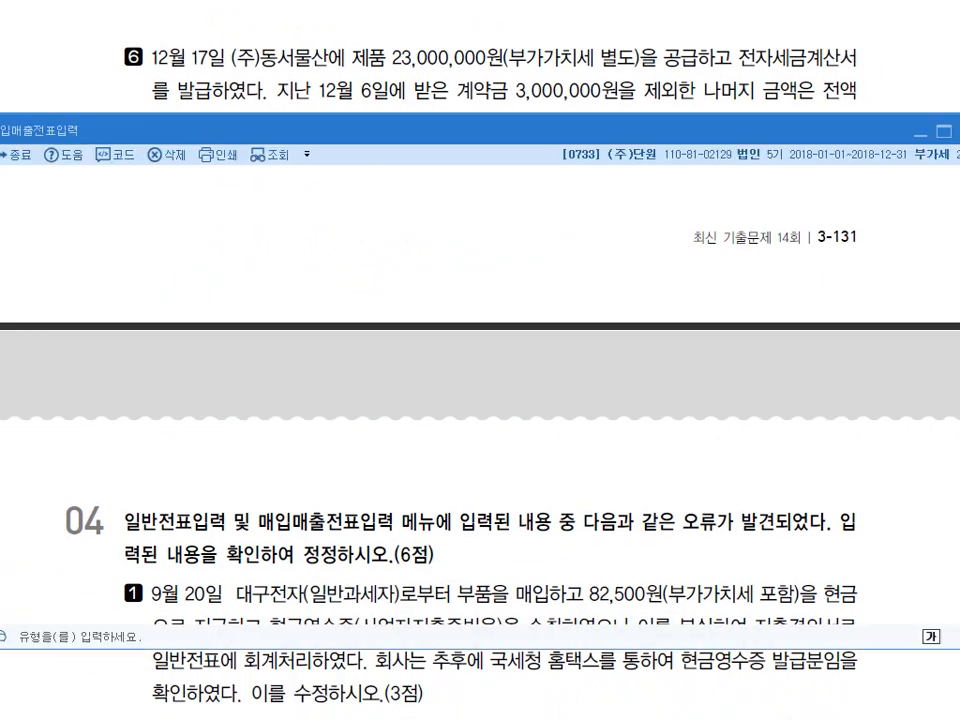
click(129, 235)
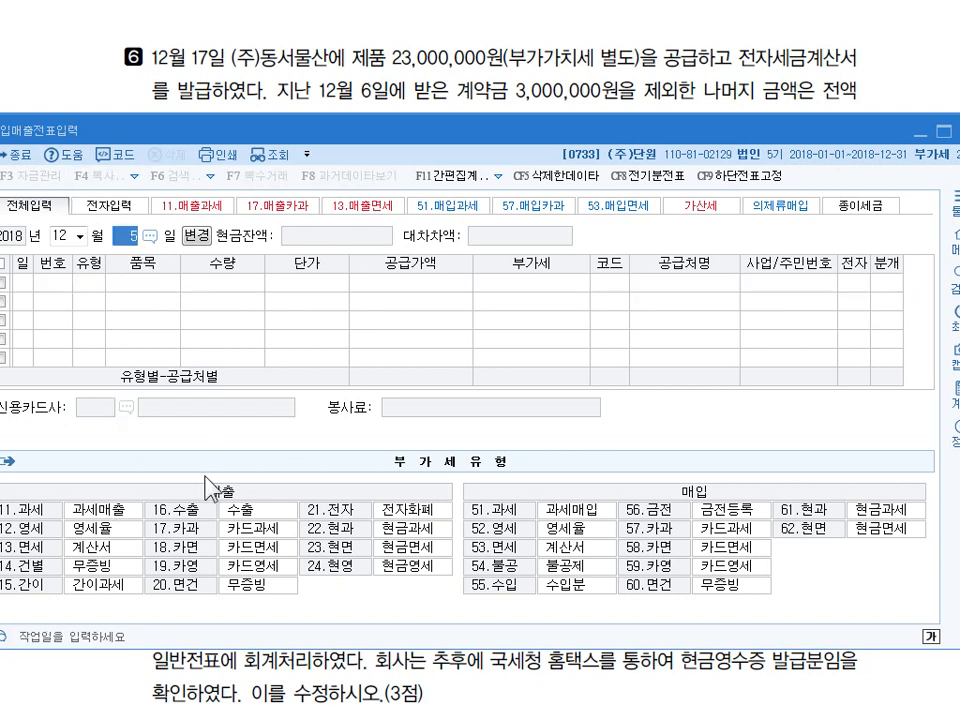
text(17)
key(Return)
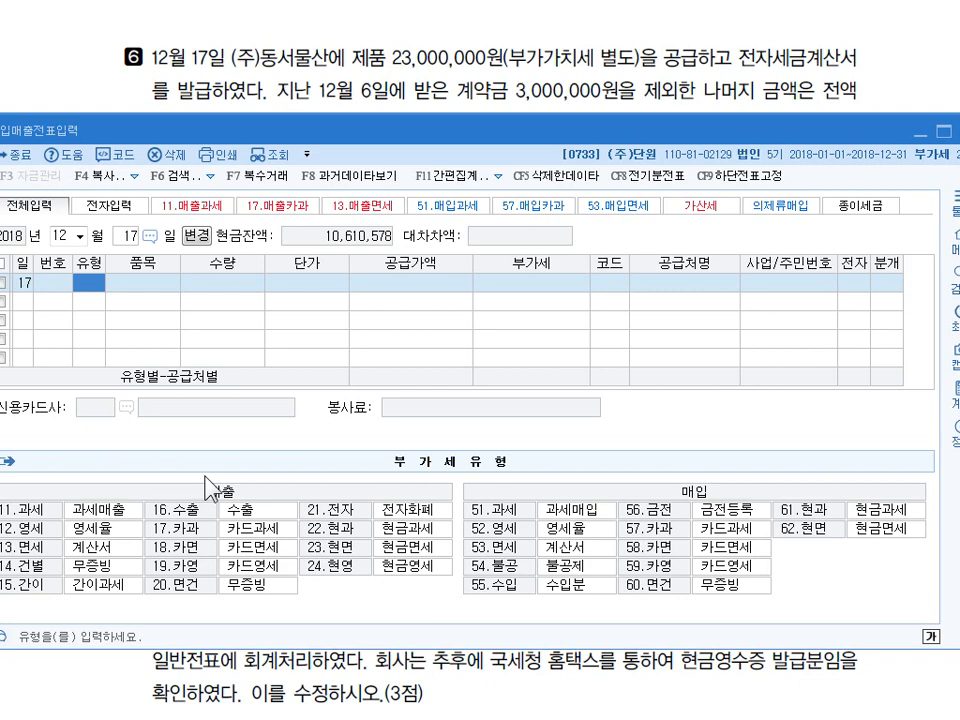
Annotate the December 17 exercise with 11 과세, 선수금 and 현금 notes, and clear the markings
drag(304, 138, 310, 180)
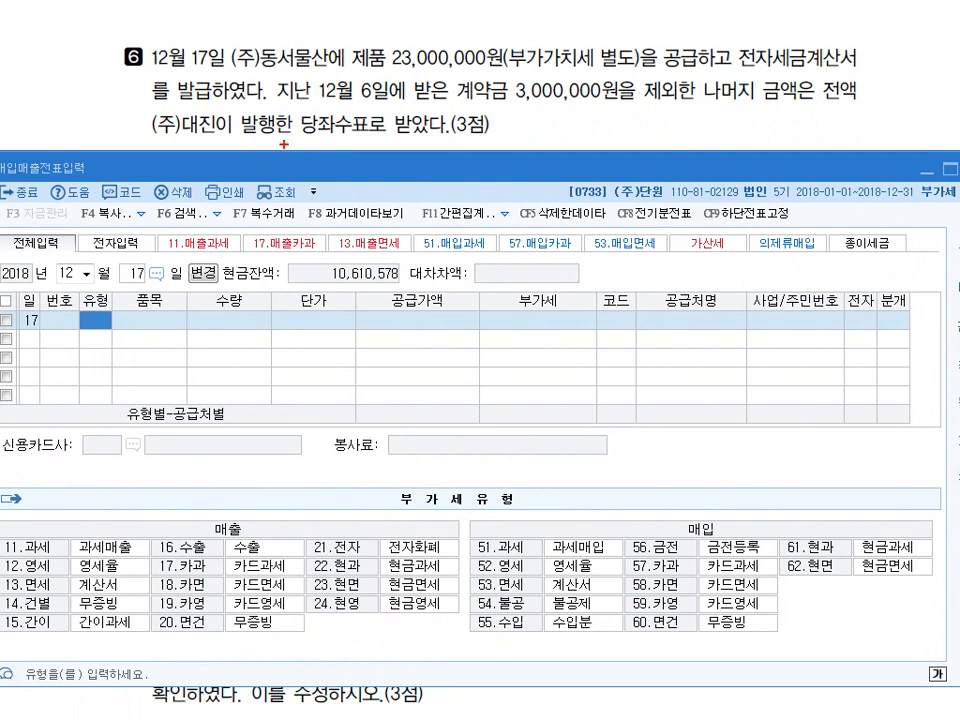
drag(772, 73, 832, 80)
mouse_move(734, 18)
mouse_down()
mouse_move(734, 42)
mouse_move(790, 32)
mouse_move(793, 50)
mouse_up()
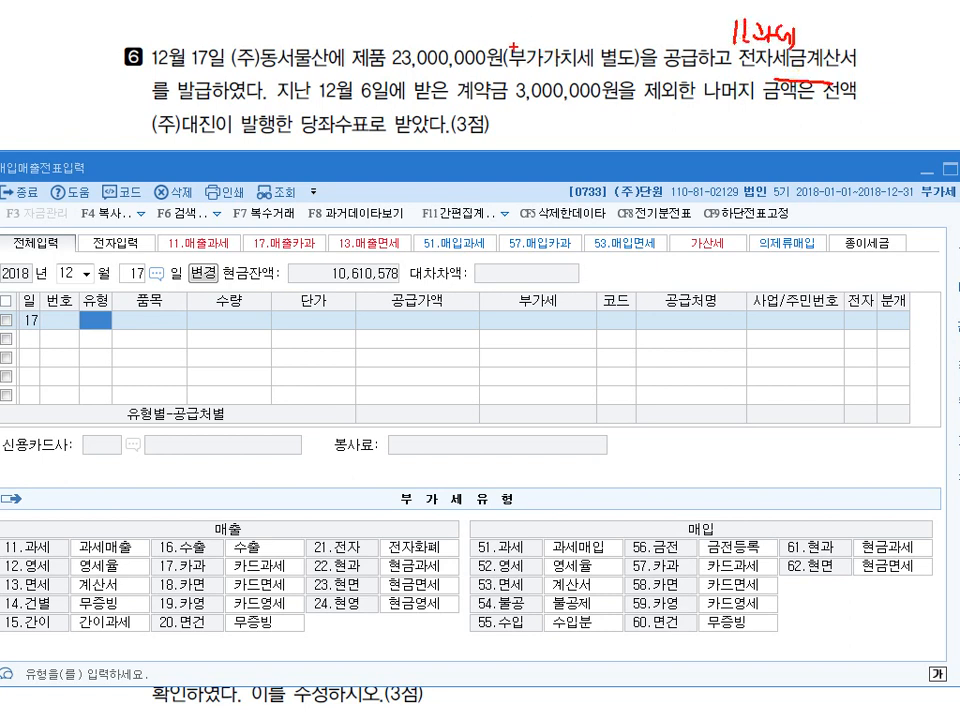
mouse_move(443, 100)
mouse_down()
mouse_move(563, 104)
mouse_move(530, 133)
mouse_move(579, 130)
mouse_up()
mouse_move(225, 139)
mouse_down()
mouse_move(340, 134)
mouse_move(319, 148)
mouse_up()
drag(316, 153, 329, 162)
drag(324, 163, 342, 159)
drag(341, 163, 349, 171)
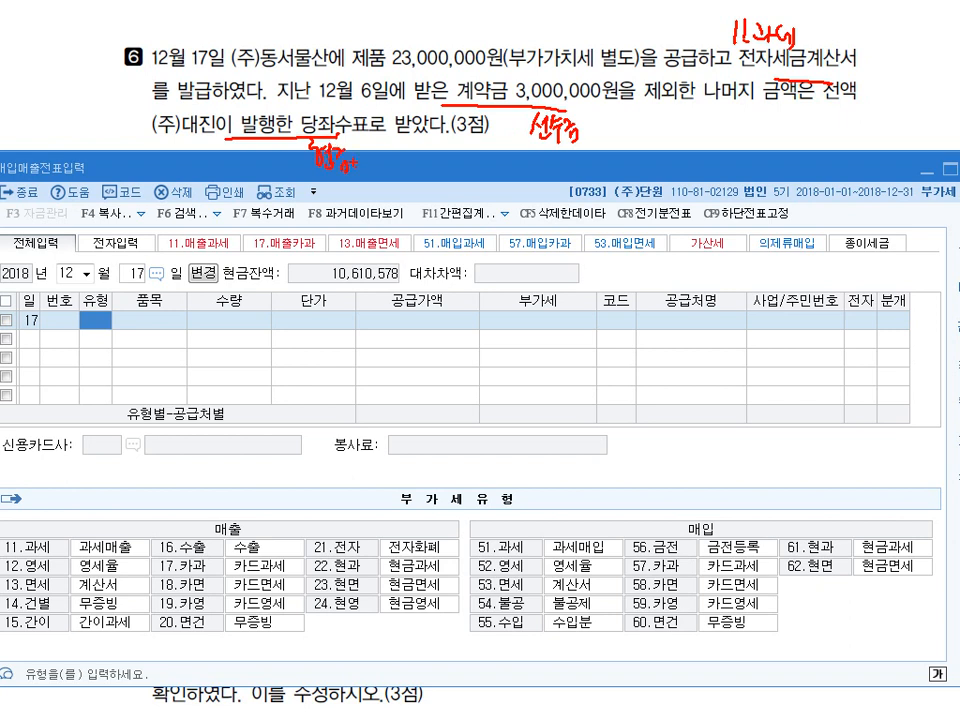
key(Escape)
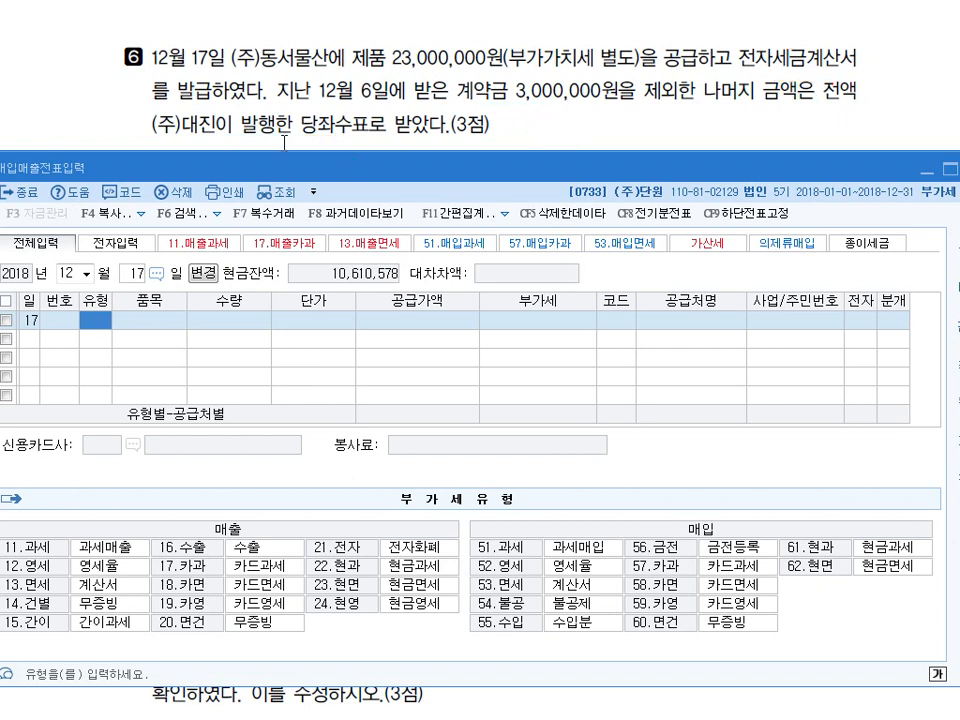
Enter the December 17 sale as type 11 과세 with item 제품 and a supply value of 23,000,000
text(11)
key(Return)
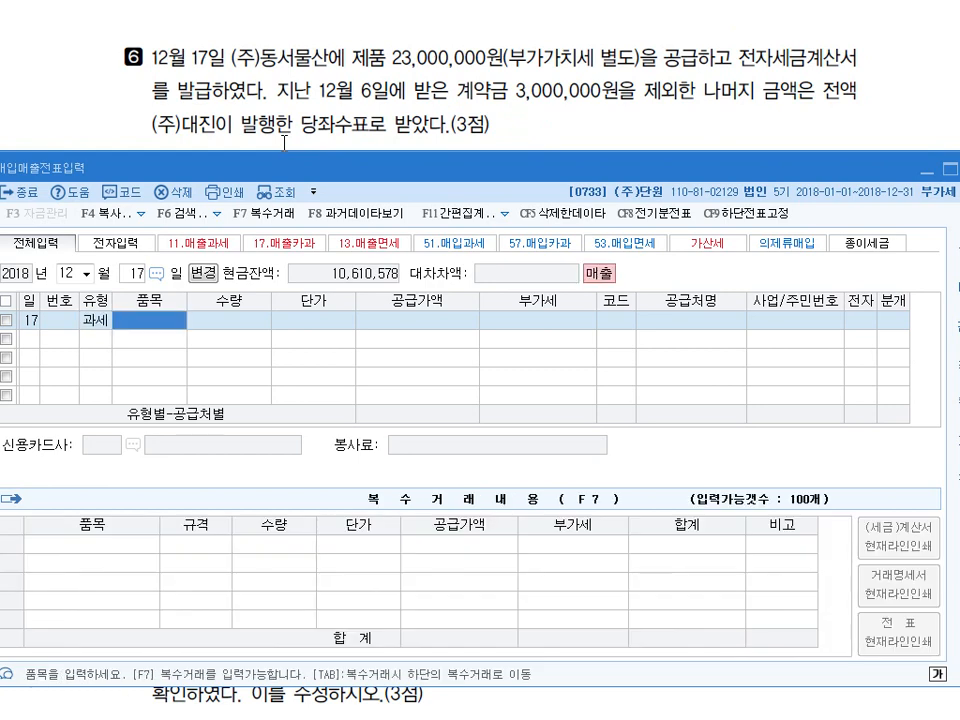
text(제품)
key(Return)
key(Return)
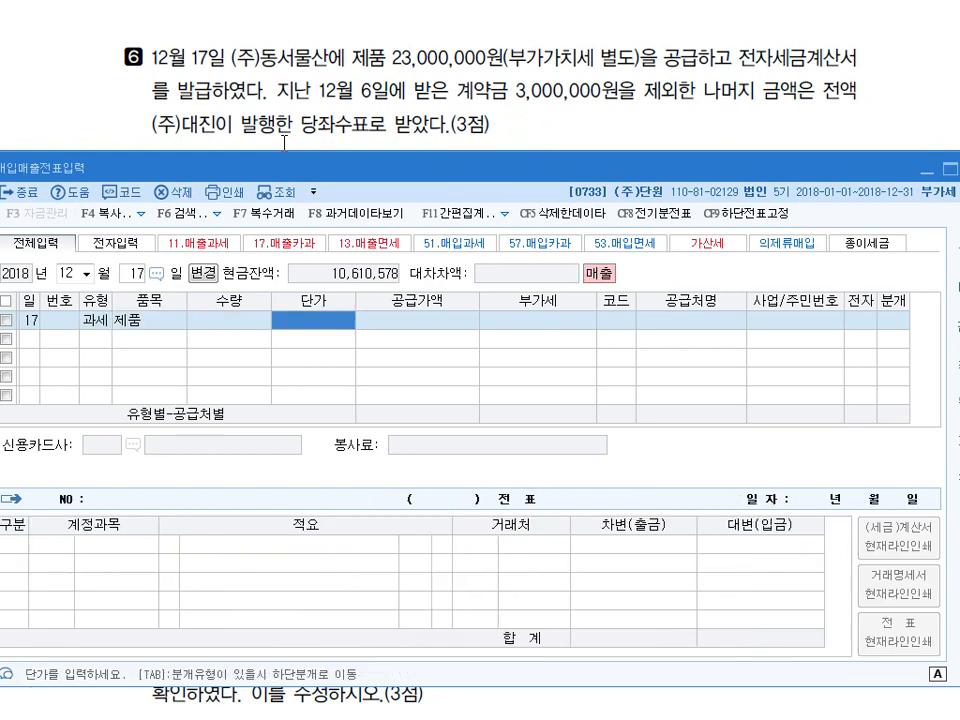
key(Return)
text(23,000,000)
key(Return)
key(Return)
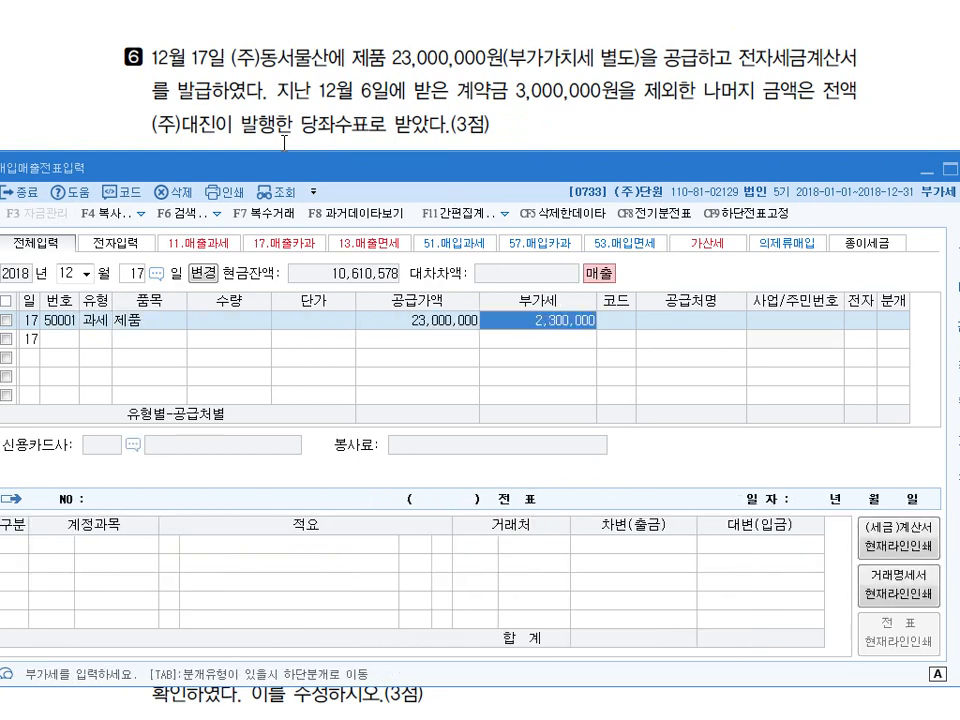
Assign (주)동서물산 as the December 17 sale's trading partner, with 전자 여 and journal type 3 혼합
text(동서)
key(Return)
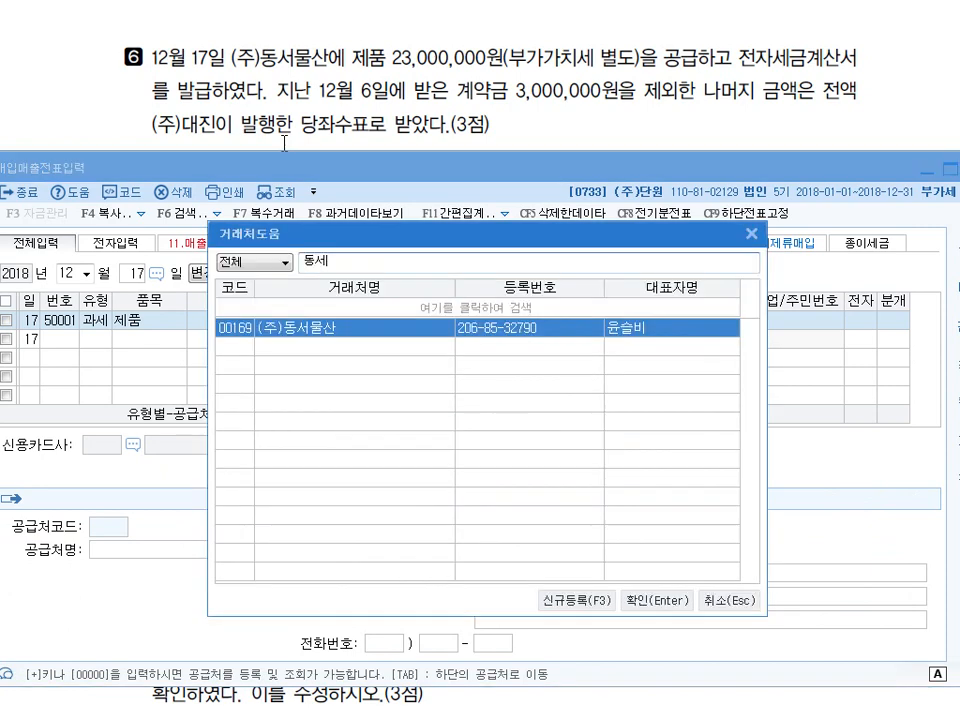
key(Return)
text(1)
key(Return)
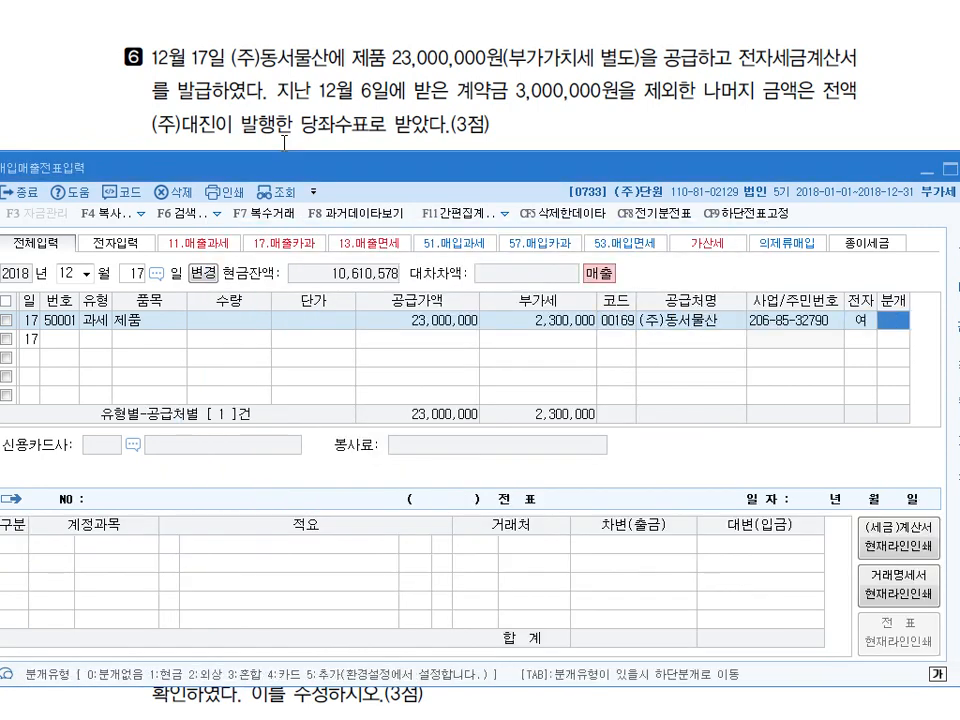
text(3)
key(Return)
key(Return)
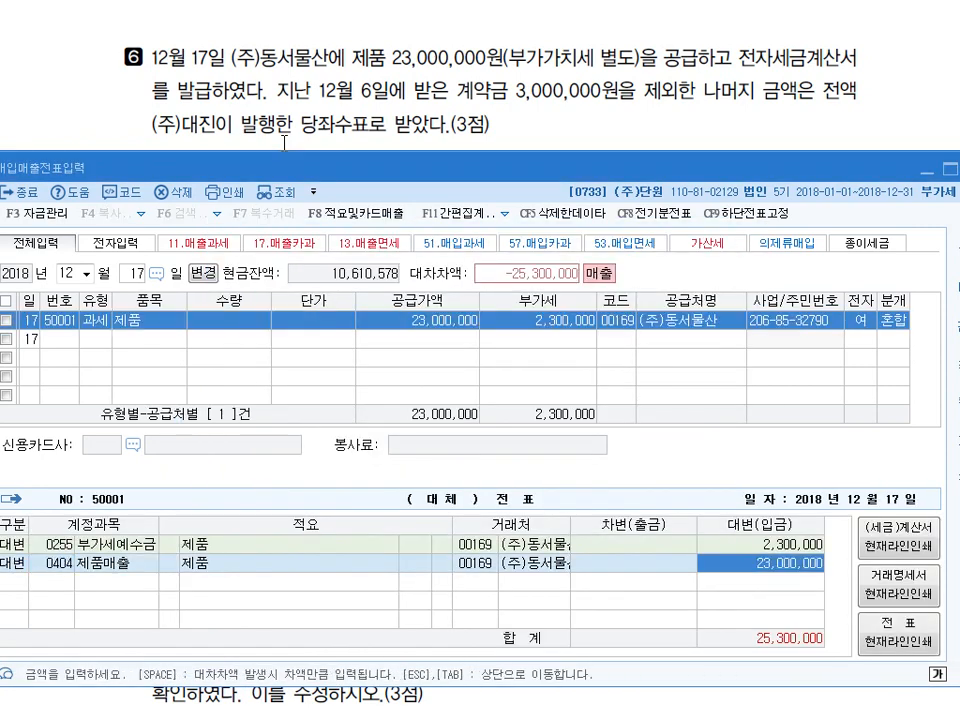
Add a debit line of 3,000,000 to account 0259 선수금 in the December 17 voucher
key(Return)
text(3)
key(Return)
text(259)
key(Return)
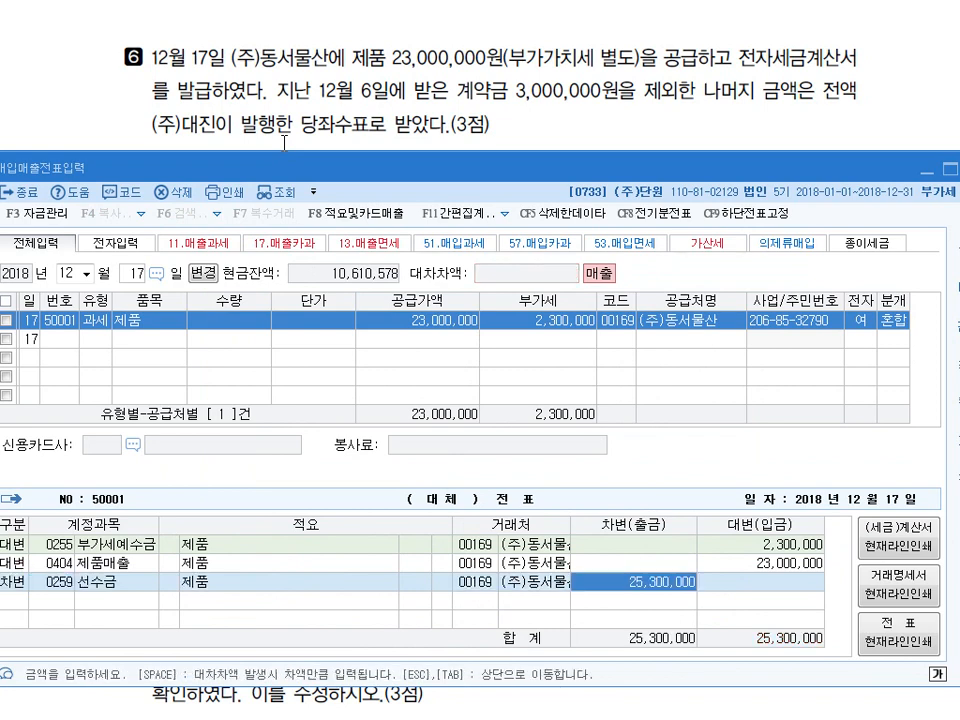
text(3000000)
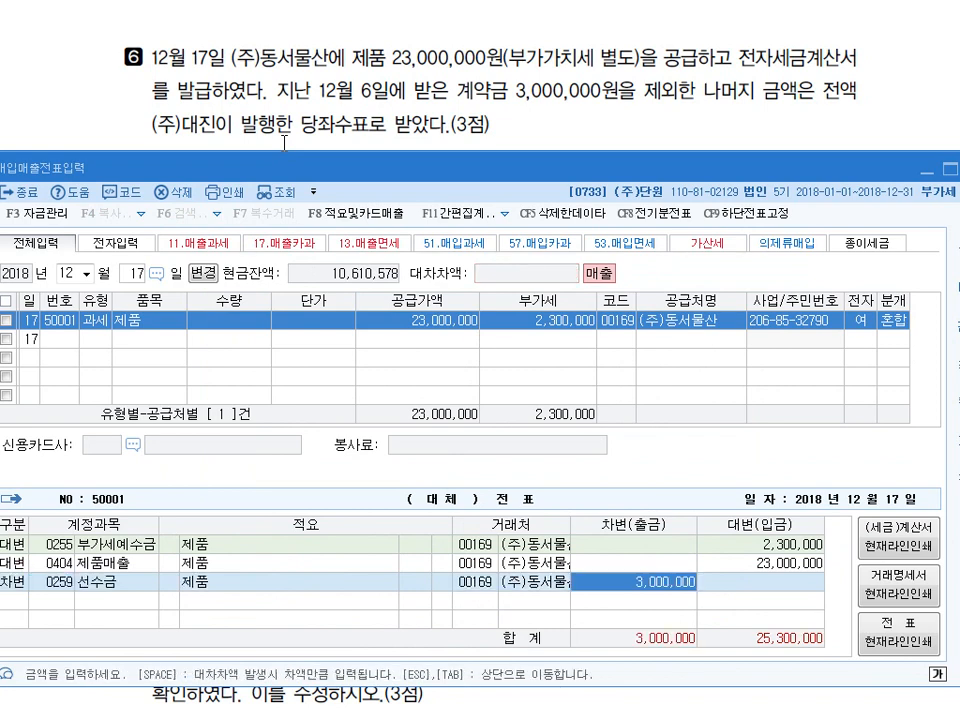
key(Return)
Add a debit line to account 0101 현금 for the remaining 22,300,000 and complete the December 17 voucher
text(3)
key(Return)
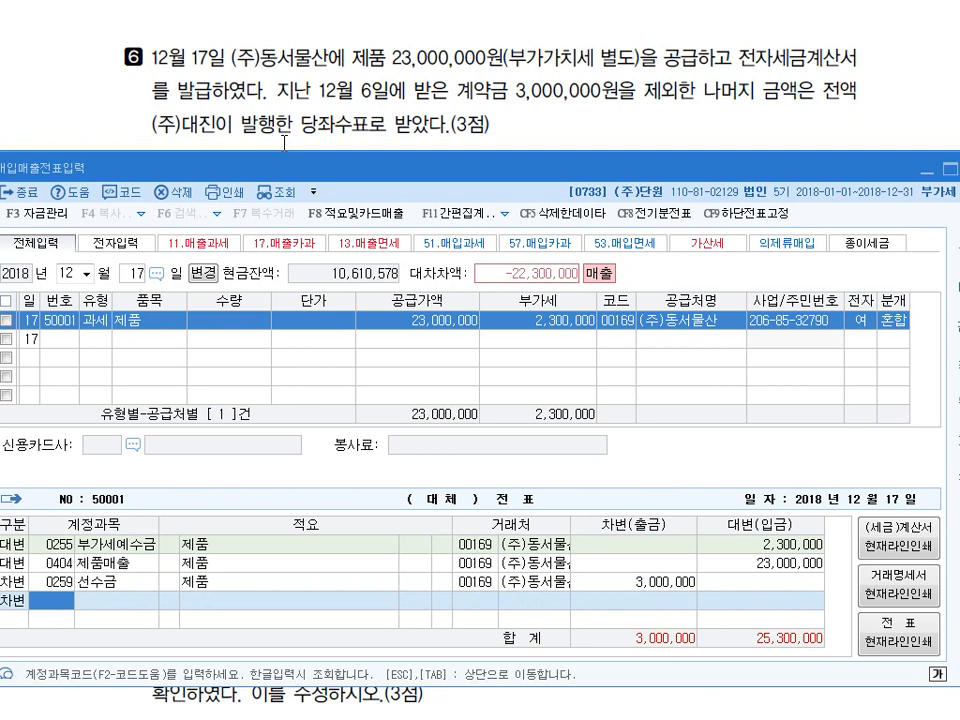
text(101)
key(Return)
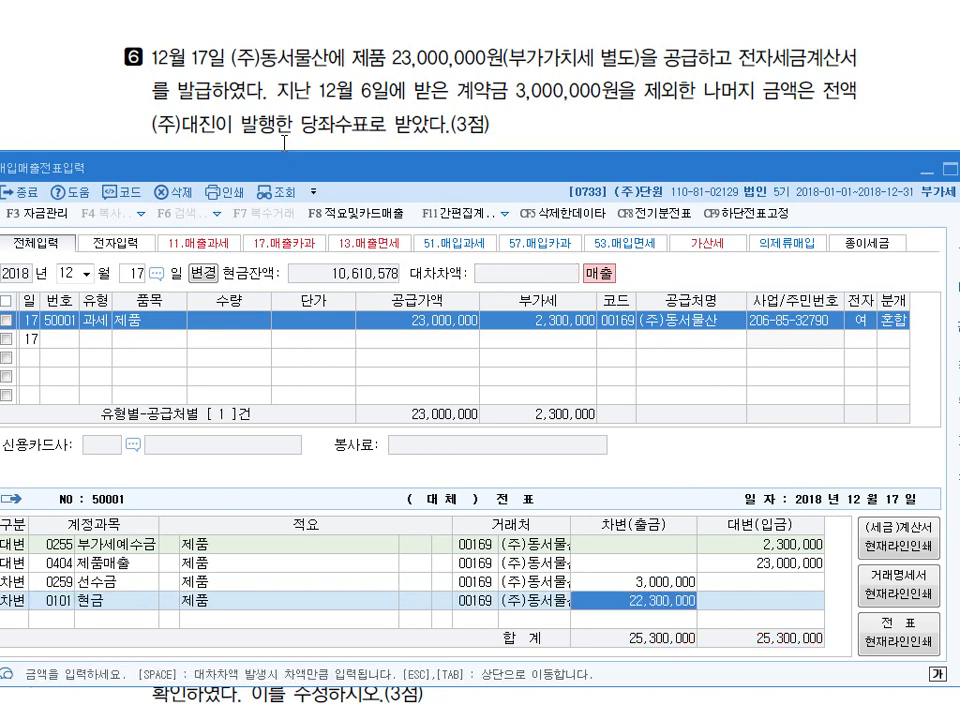
key(Return)
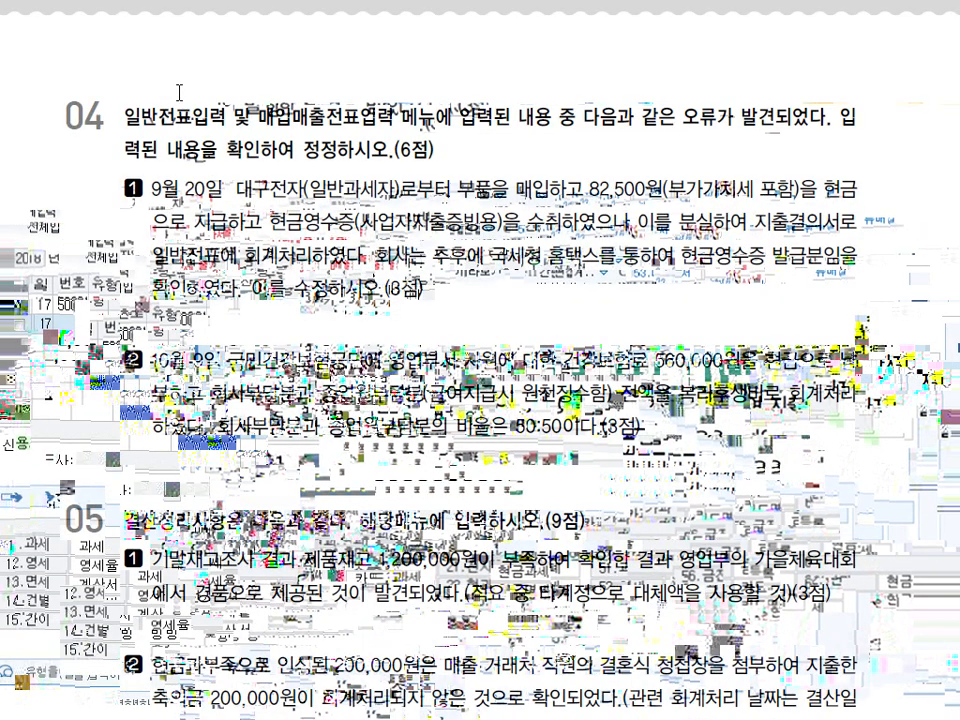
scroll(193, 88, down, 1)
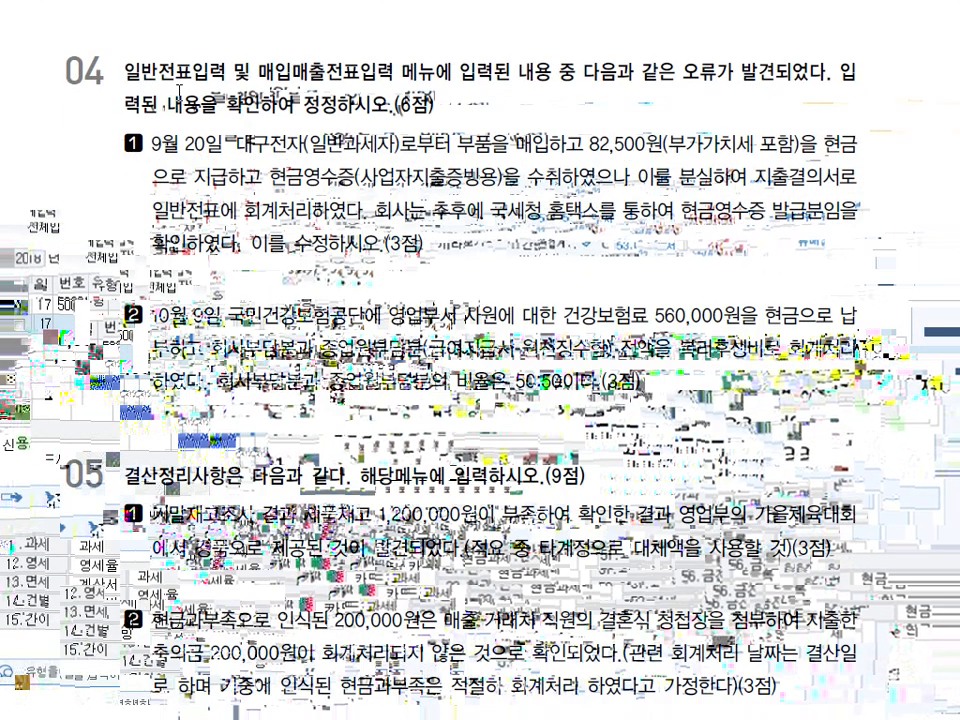
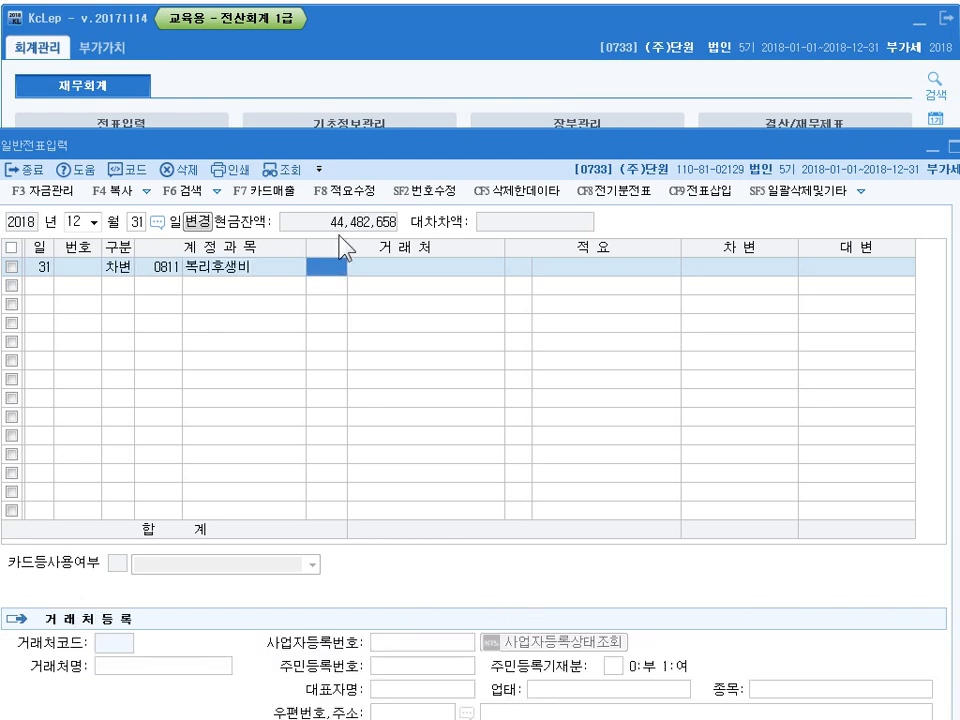
Enter 1,200,000 as the debit amount of the December 31 복리후생비 line in the general voucher
key(Return)
key(Return)
text(1,200,000)
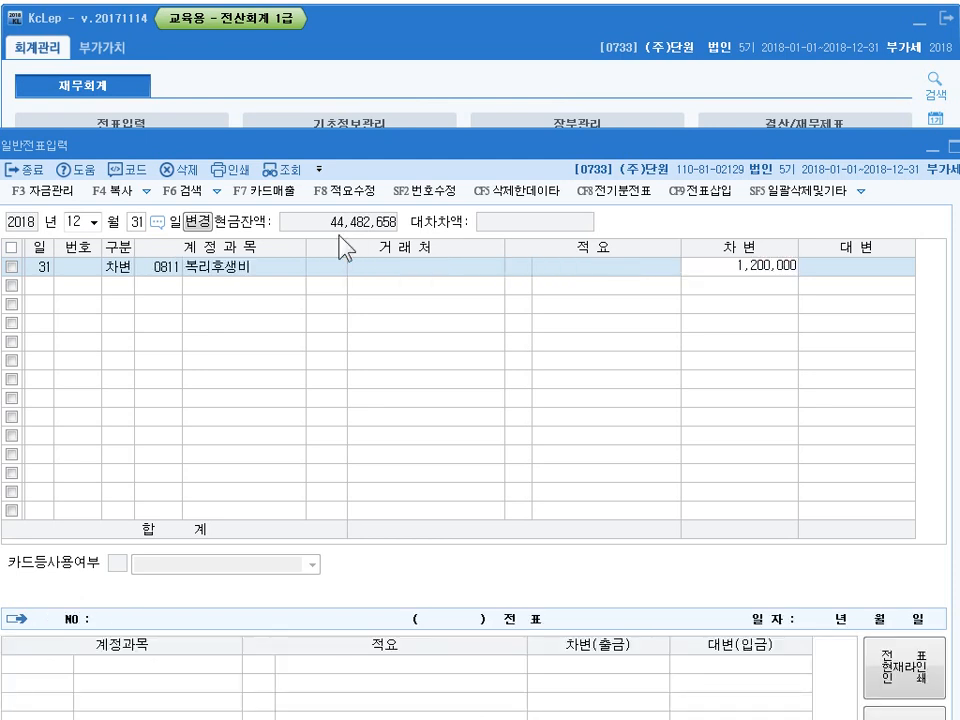
key(Return)
Add a 1,200,000 credit line to account 0150 제품 on December 31 with summary 8 타계정으로 대체액
text(4150)
key(Return)
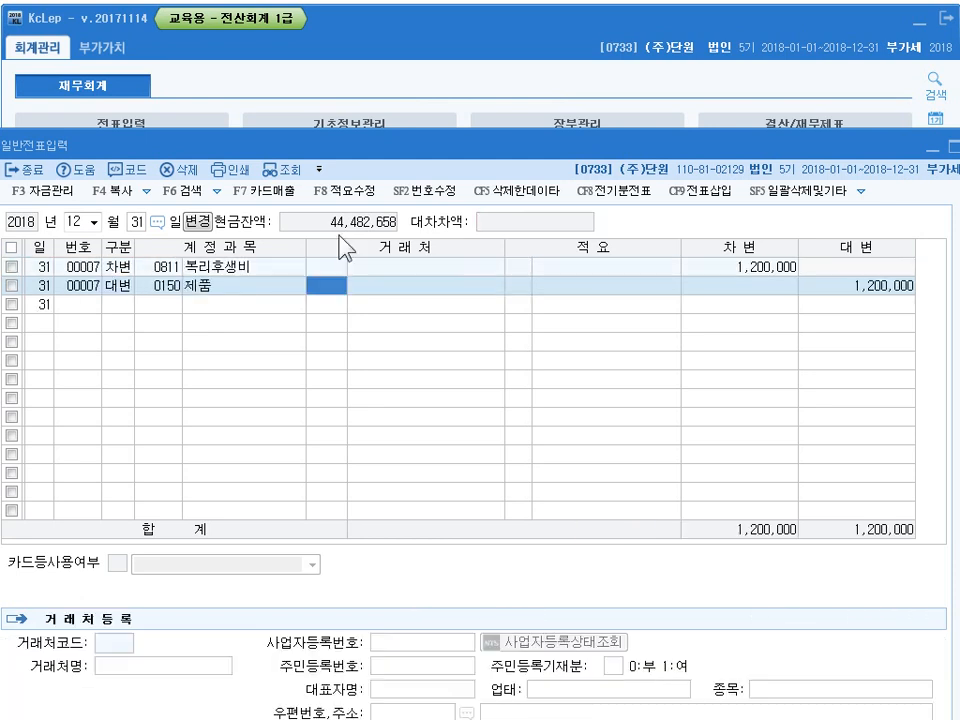
key(Return)
key(Return)
text(8)
key(Return)
key(Return)
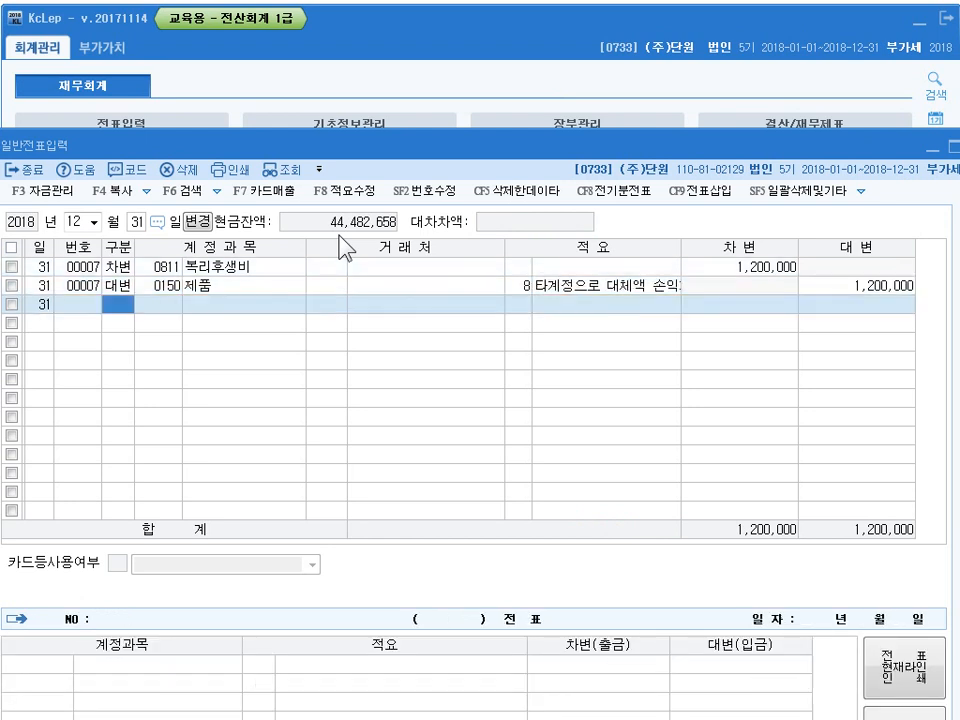
Add a December 31 debit line of 200,000 to account 0813 접대비
text(3)
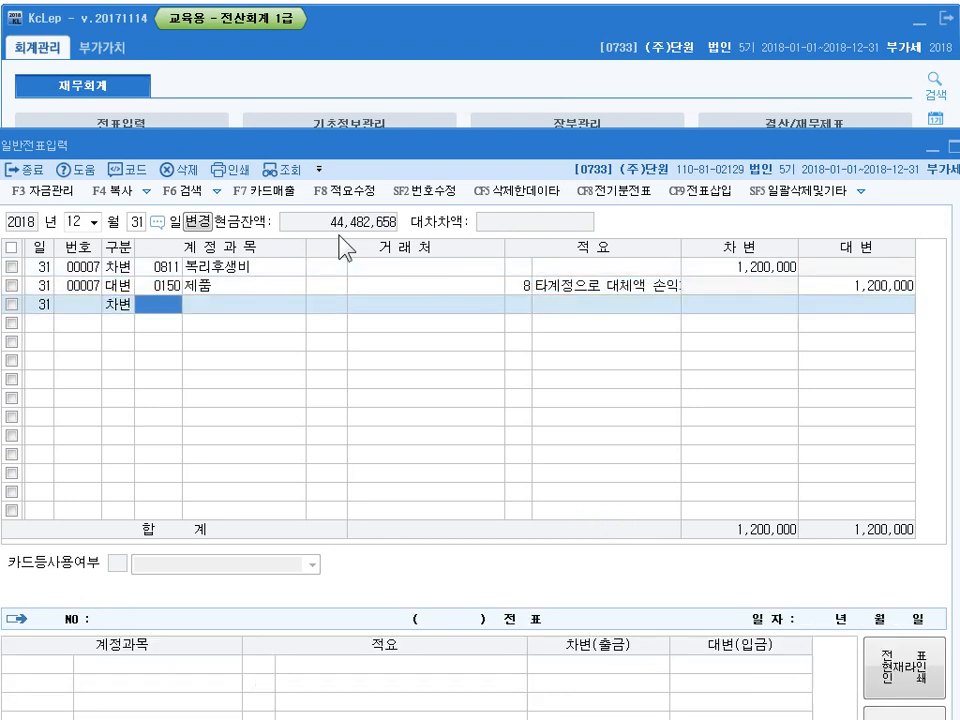
text(813)
key(Return)
key(Return)
key(Return)
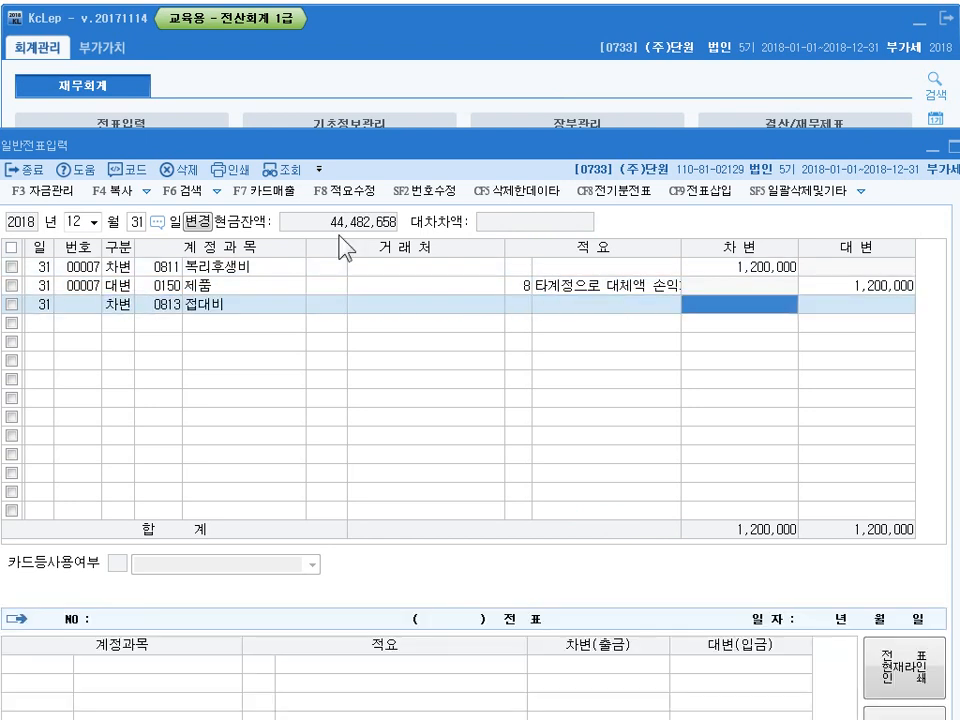
text(2000000)
key(Return)
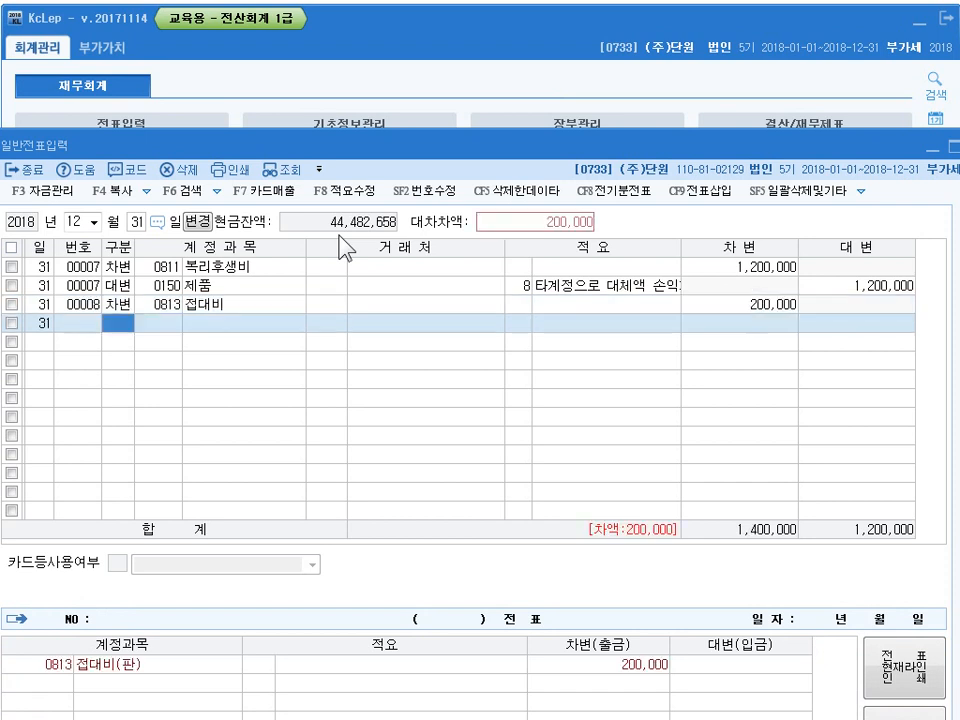
Add the matching 200,000 credit line to account 0141 현금과부족, complete the entry and leave the general voucher input
text(4141)
key(Return)
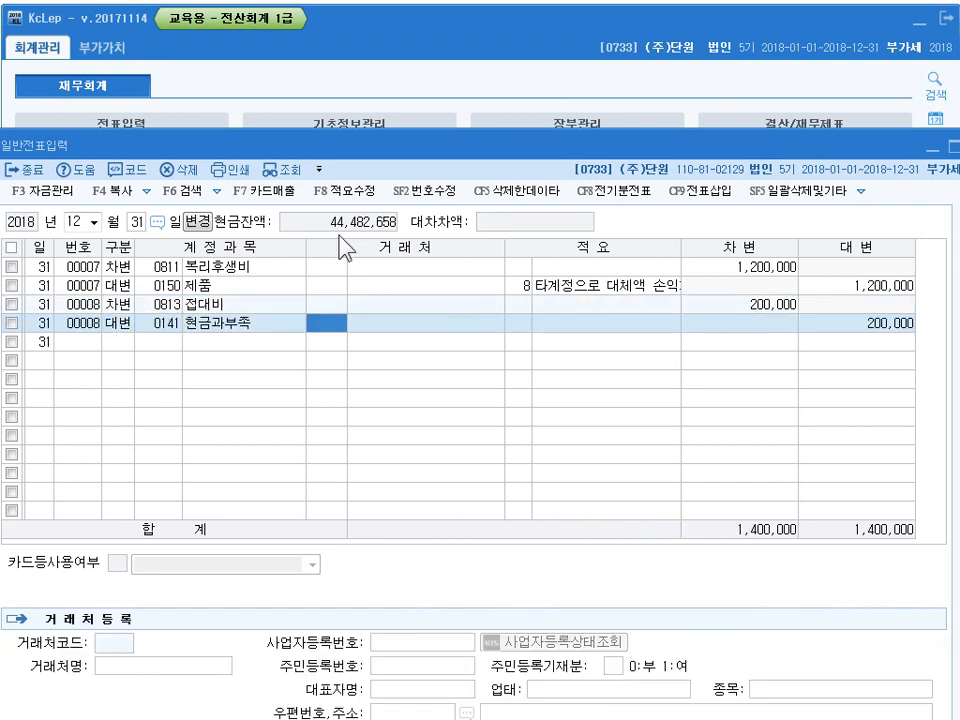
key(Return)
key(Return)
key(Return)
key(Escape)
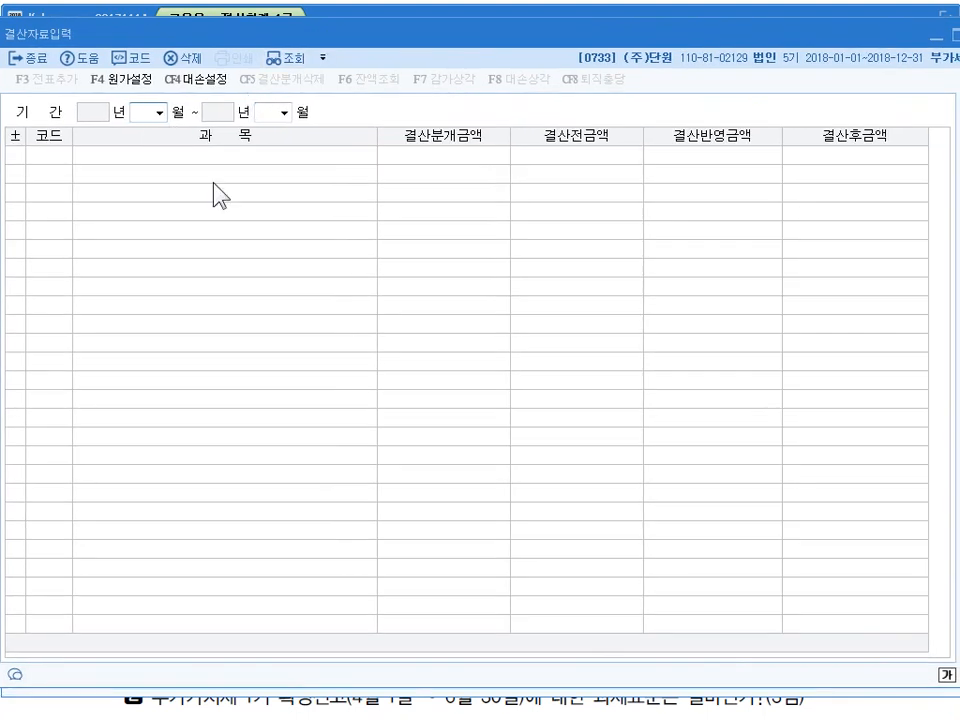
Load the closing data for the period from January to December 2018
text(1)
key(Return)
text(12)
key(Return)
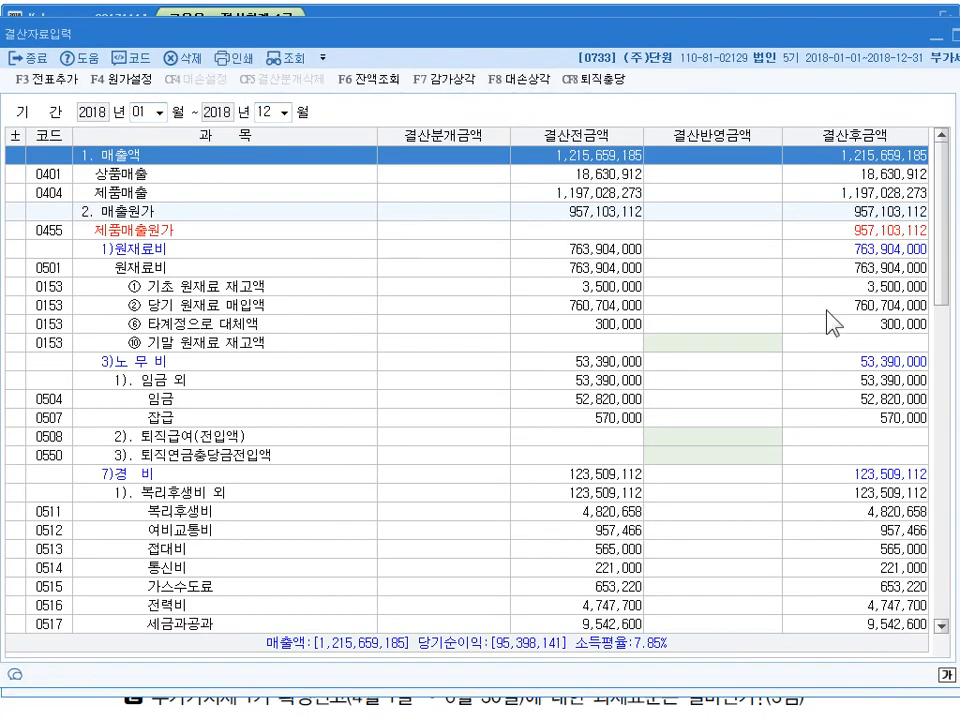
Enter 5,000,000 as the closing amount for 영업권 under 무형자산상각비 and add the closing entries to the general vouchers
drag(943, 240, 936, 422)
click(230, 212)
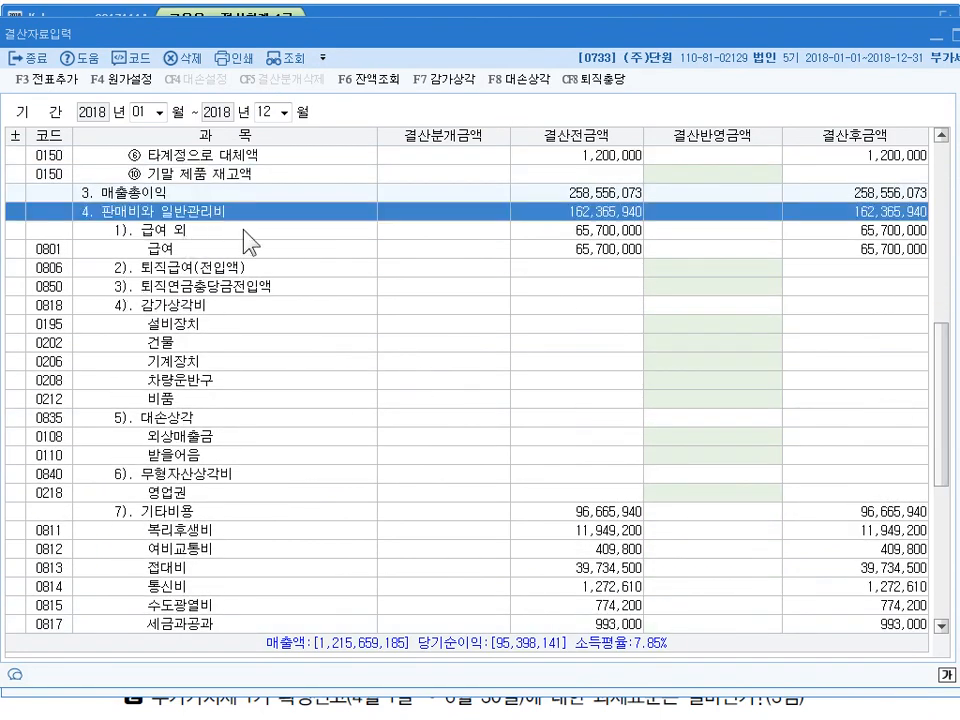
scroll(290, 424, down, 2)
click(183, 366)
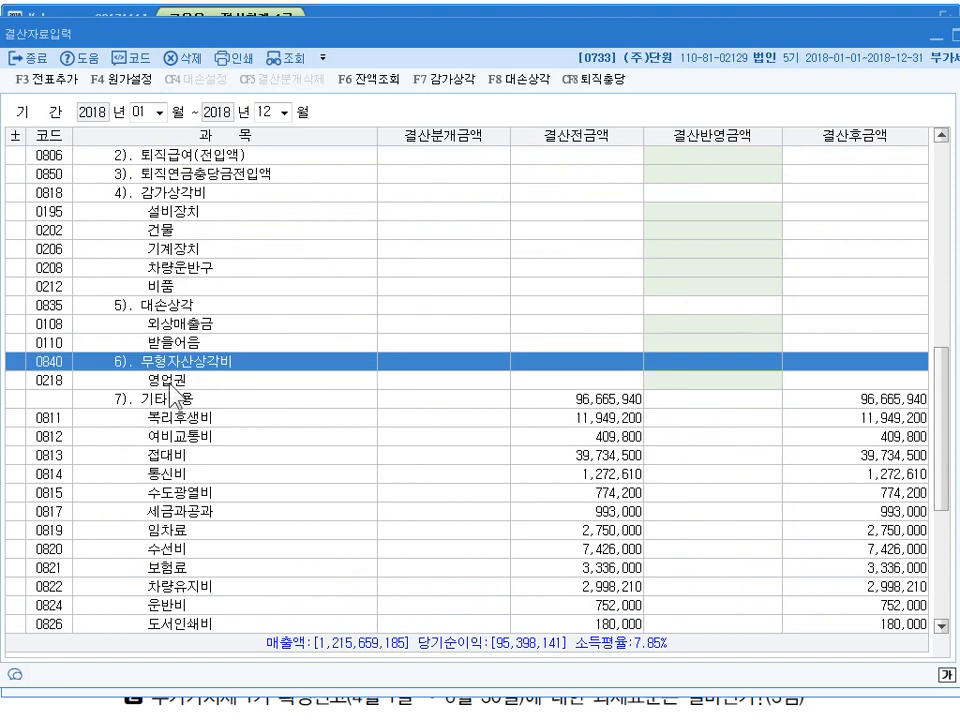
click(747, 386)
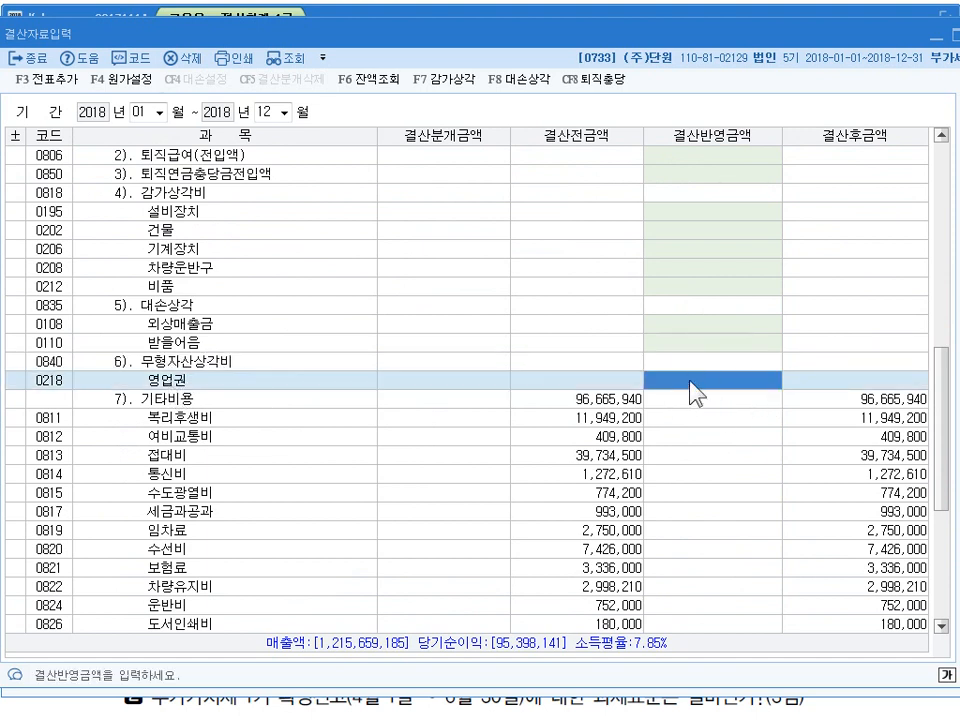
text(5,000,000)
key(Return)
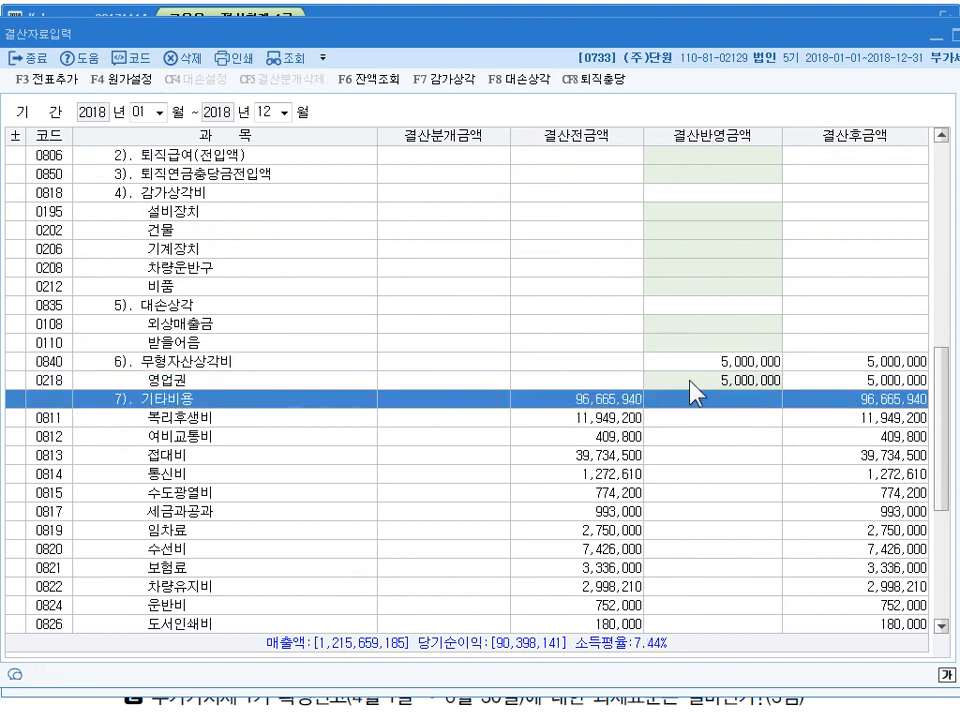
click(43, 79)
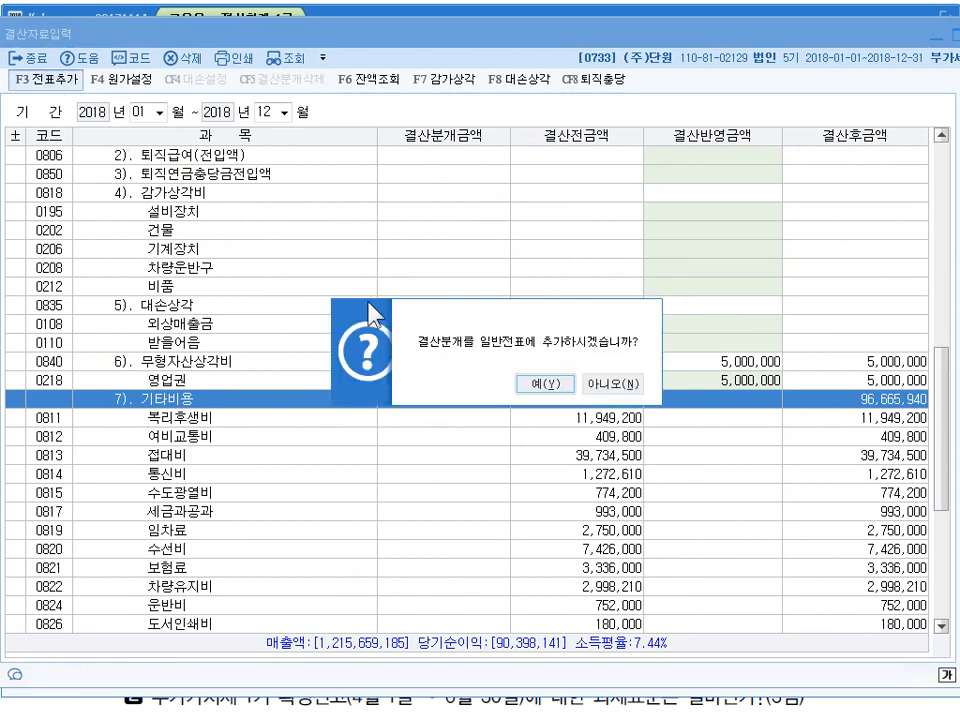
click(540, 385)
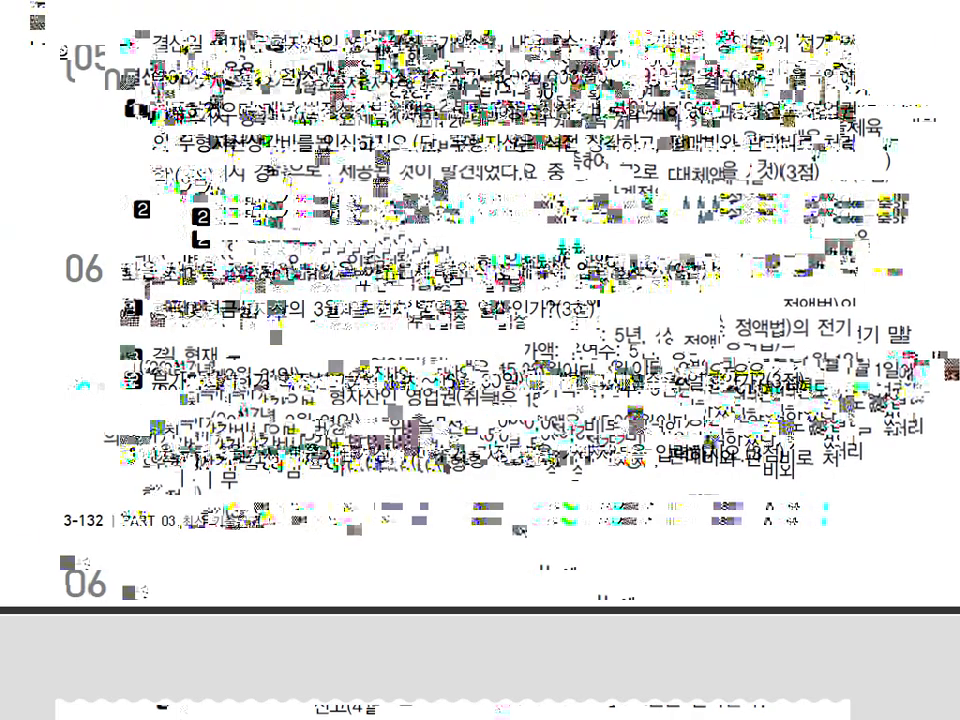
Examine question 1 of exercise 06 in the exam document, which asks for 현금및현금성자산 at the end of March
scroll(321, 427, down, 2)
scroll(321, 424, up, 3)
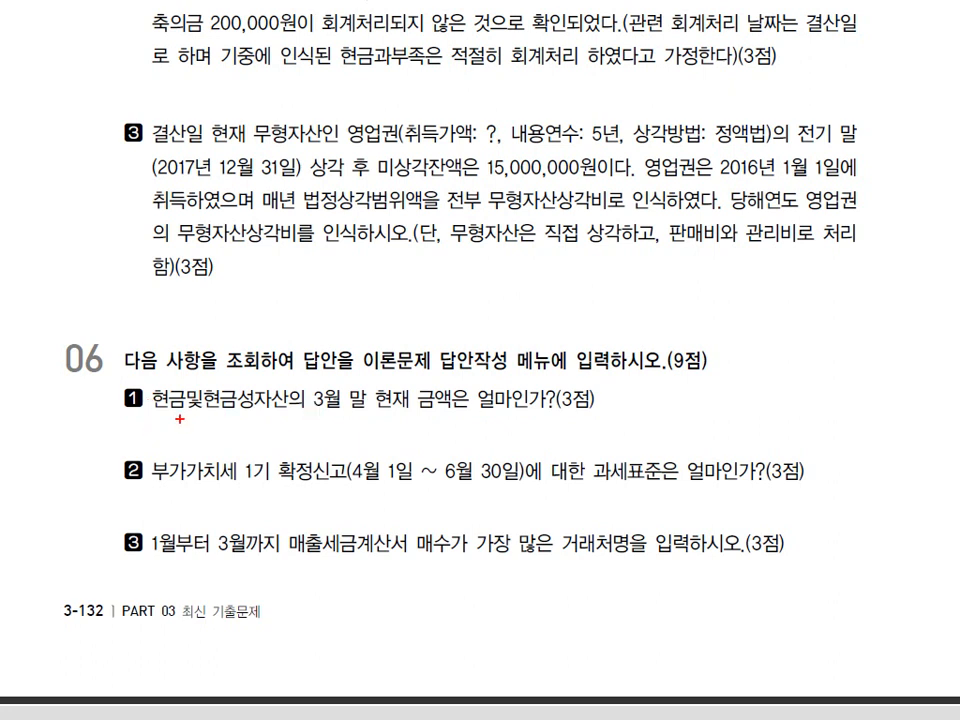
drag(150, 413, 290, 397)
mouse_move(190, 424)
mouse_down()
mouse_move(200, 436)
mouse_move(215, 425)
mouse_move(268, 440)
mouse_up()
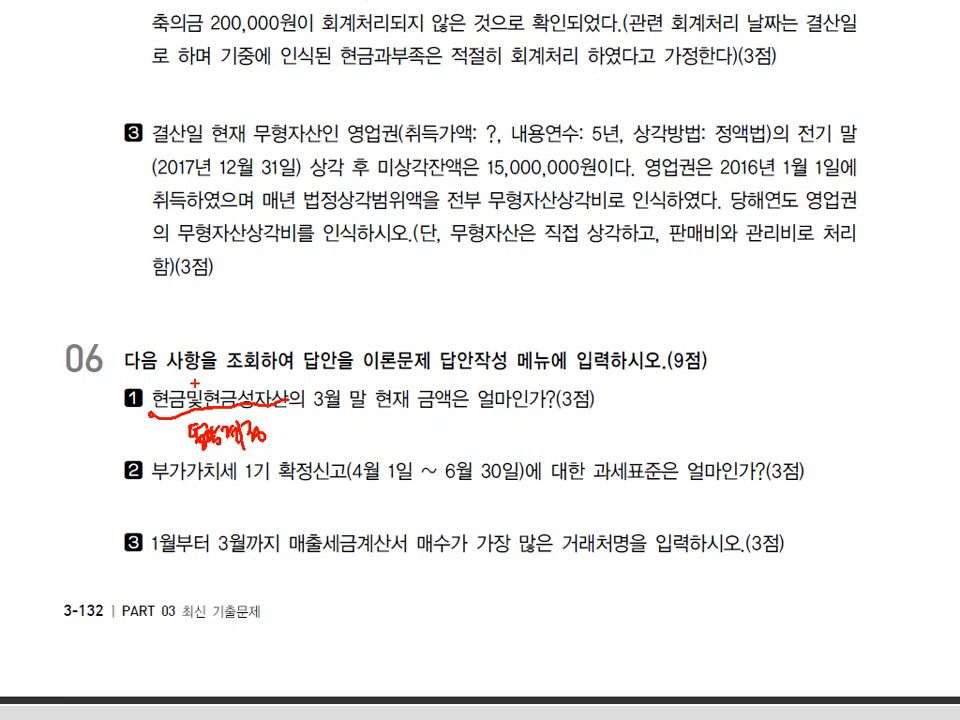
key(Escape)
Switch to KcLep, open the balance sheet (재무상태표) and load it for March 2018
click(103, 715)
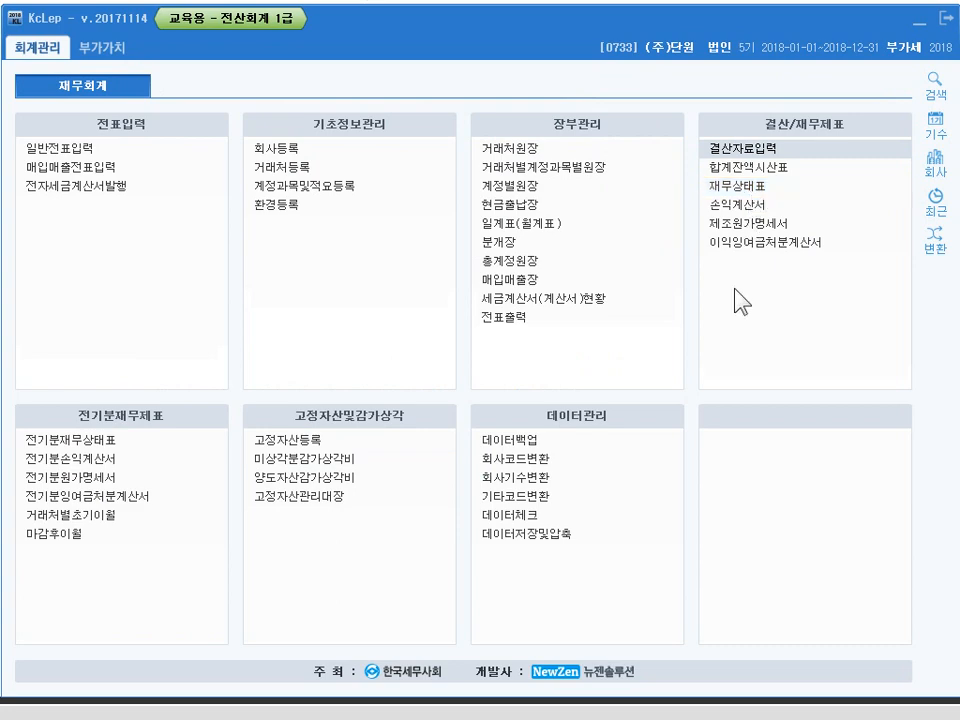
key(Down)
key(Down)
key(Return)
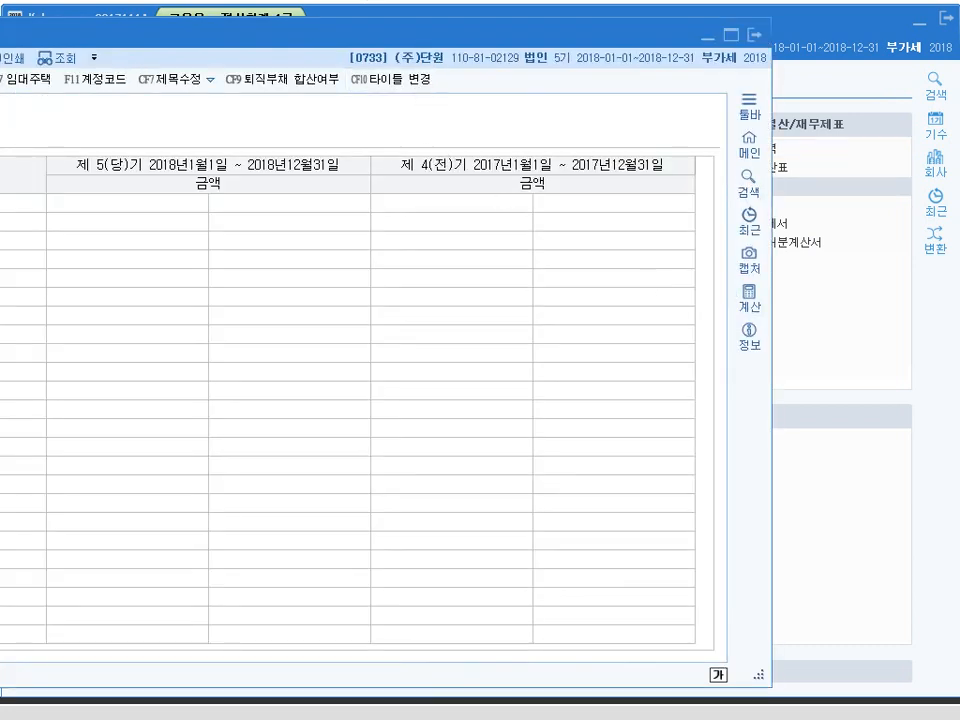
drag(383, 40, 606, 32)
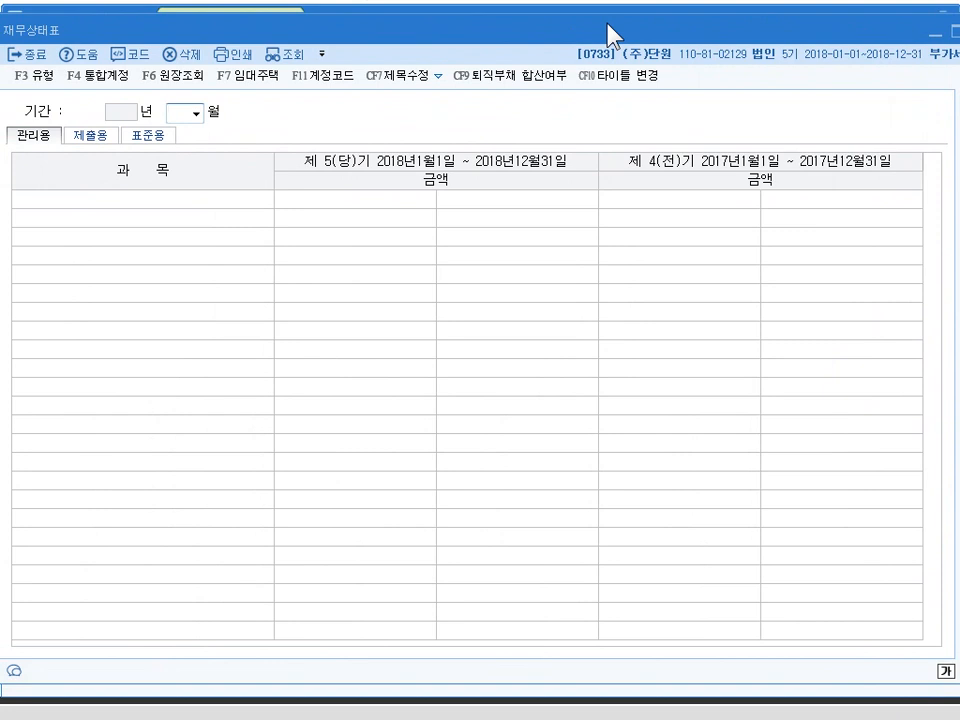
text(3)
key(Return)
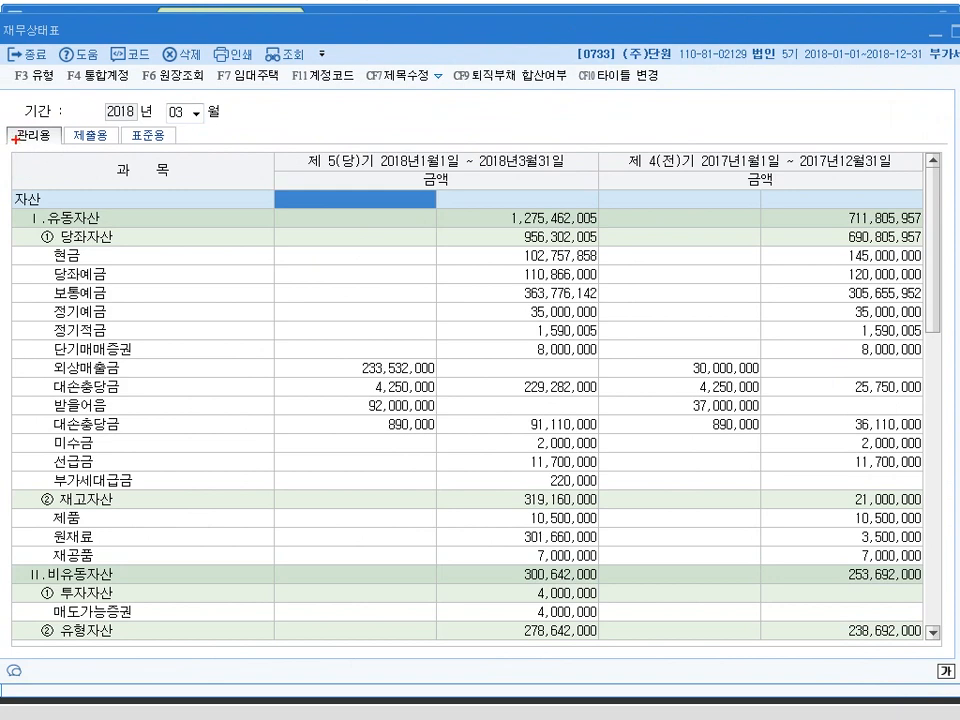
Compare the balance sheet's 관리용 and 제출용 versions, check the 현금및현금성자산 amount, and close the balance sheet
mouse_move(42, 123)
mouse_down()
mouse_move(14, 132)
mouse_move(58, 140)
mouse_up()
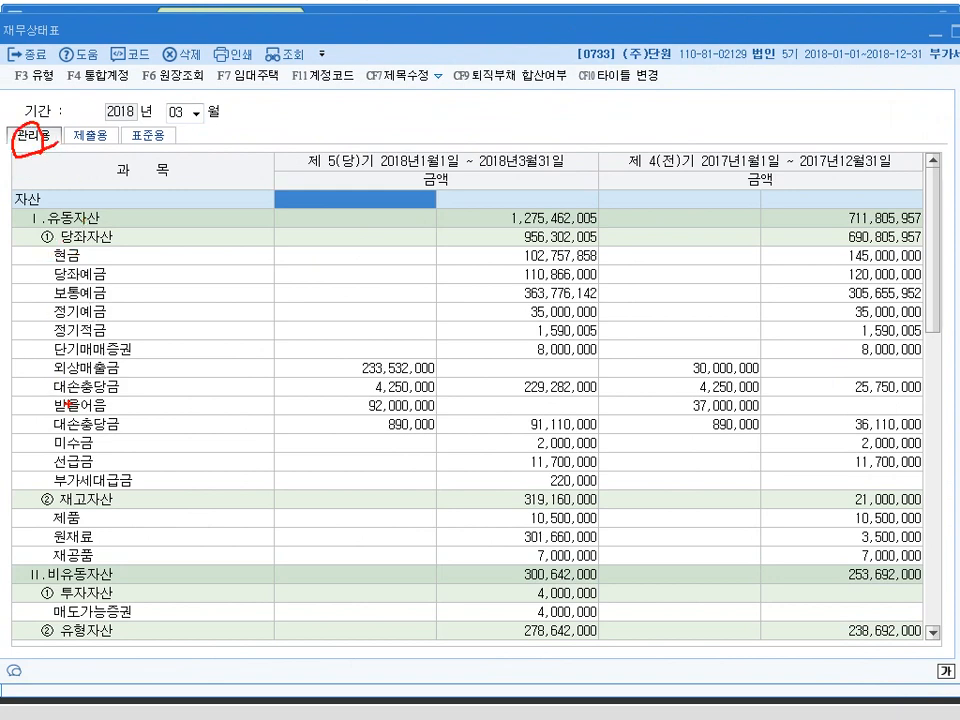
key(Escape)
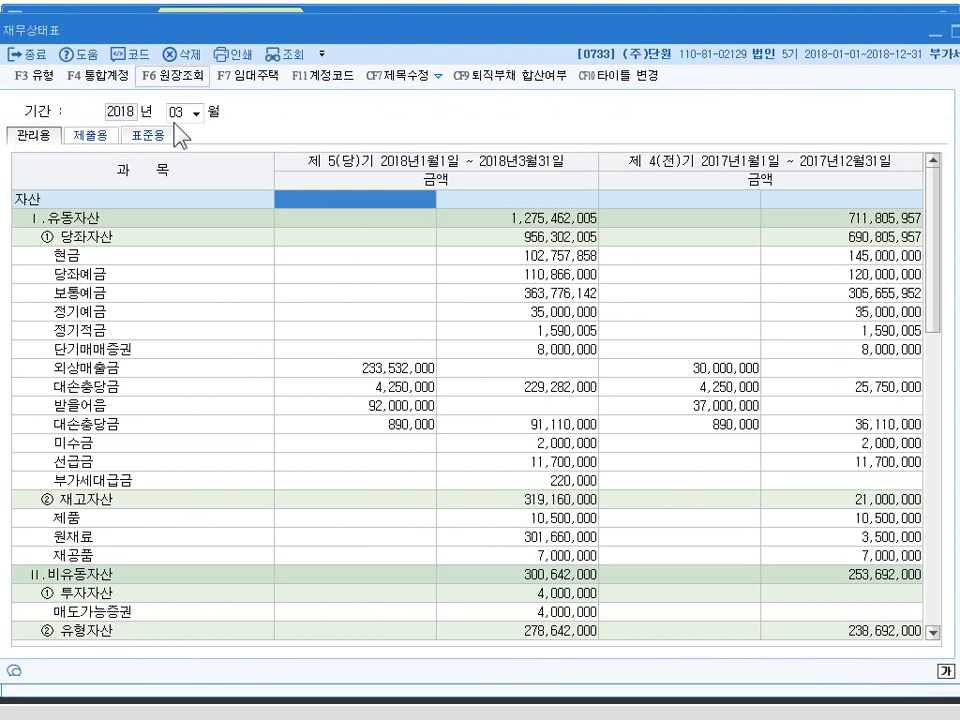
click(95, 136)
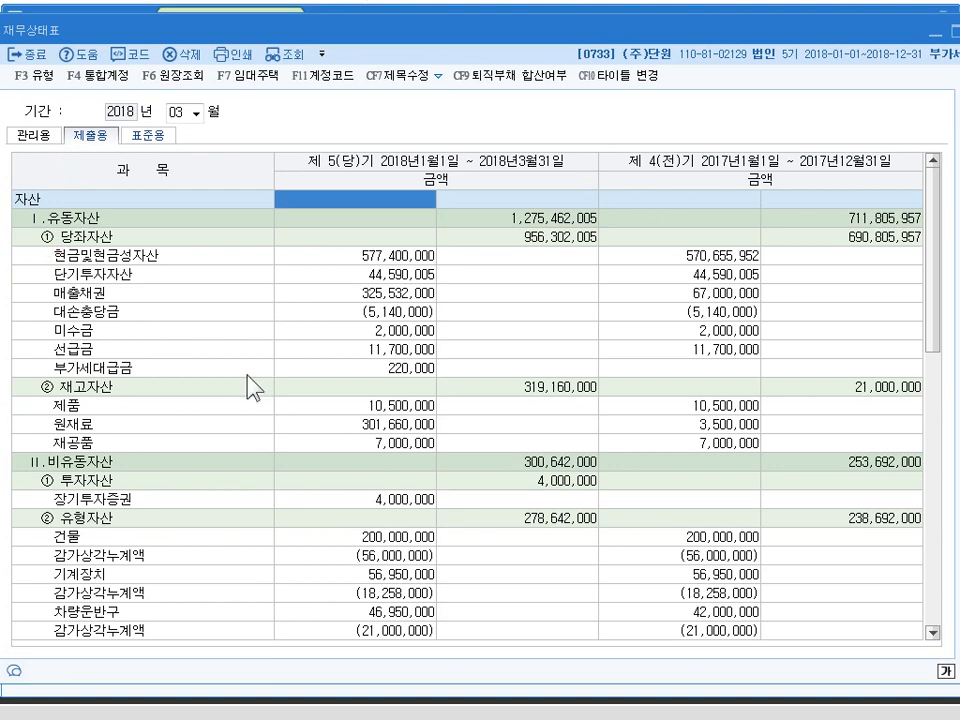
click(32, 135)
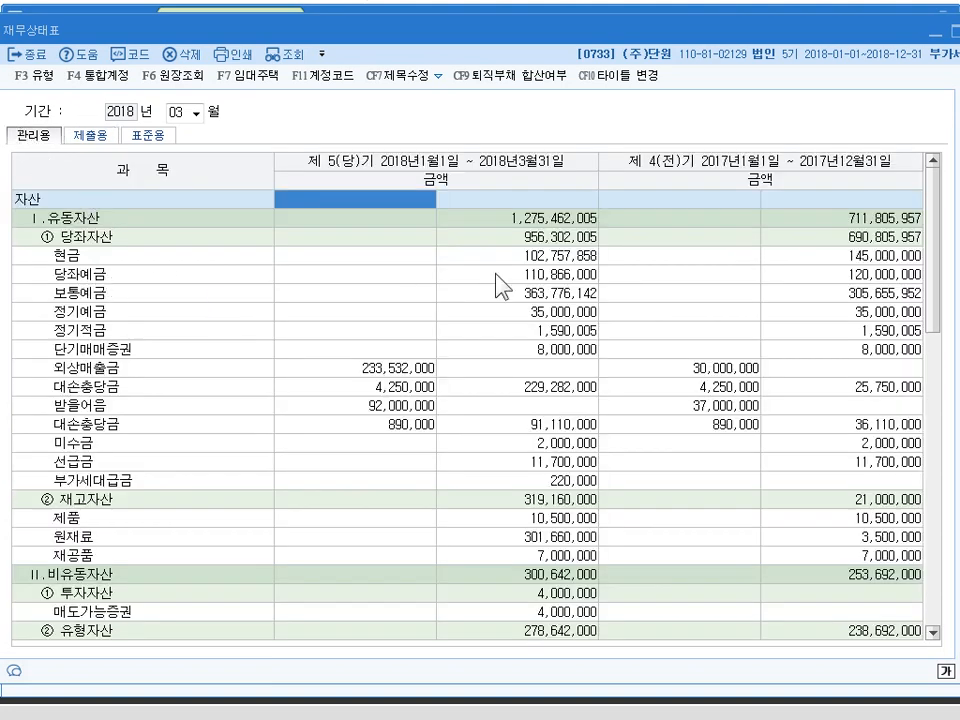
click(115, 135)
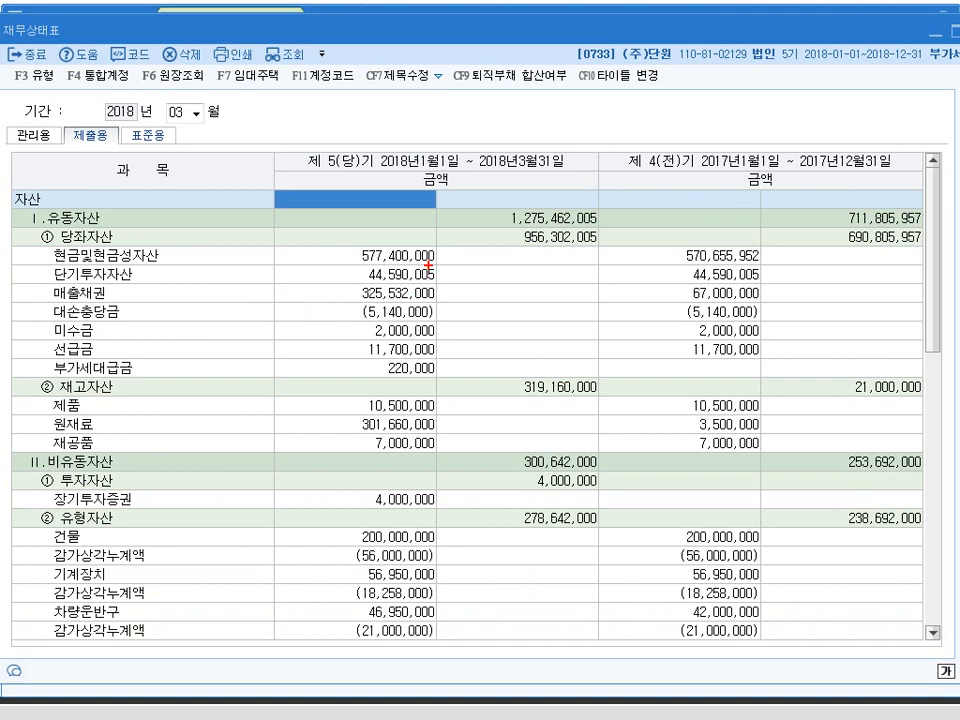
mouse_move(428, 268)
mouse_down()
mouse_move(335, 262)
mouse_move(430, 268)
mouse_up()
mouse_move(313, 255)
mouse_down()
mouse_move(322, 252)
mouse_move(305, 262)
mouse_up()
key(Escape)
key(Escape)
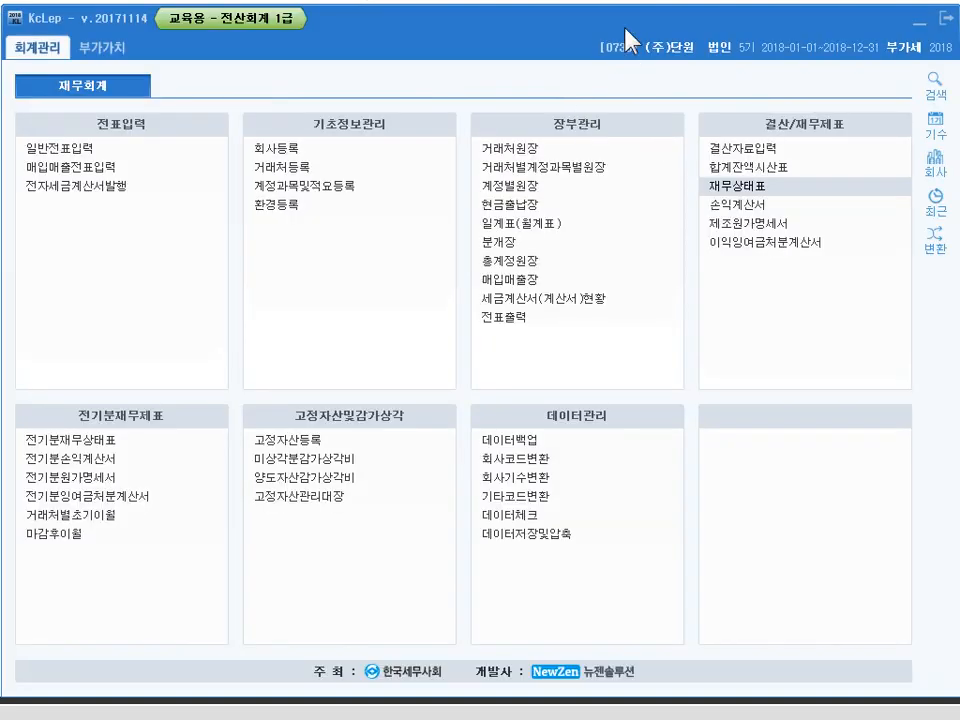
Check question 2 in the exam document about the VAT tax base for April 1 to June 30, and return to KcLep
key(alt+Tab)
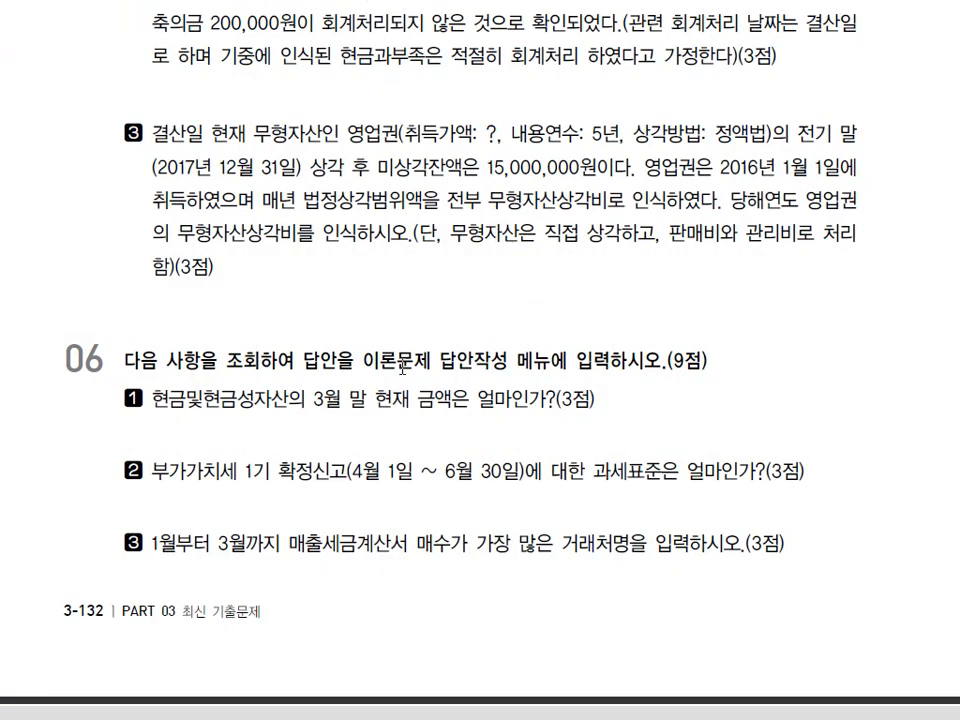
drag(152, 471, 605, 479)
click(605, 481)
key(alt+Tab)
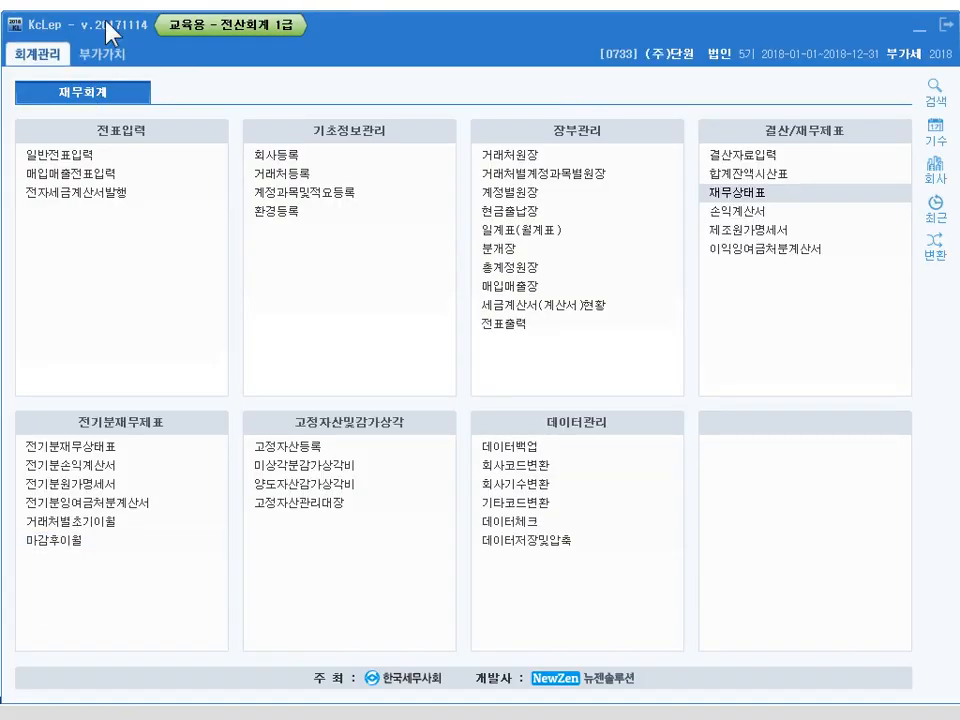
Open the VAT return (부가가치세신고서) and load it for April 1 to June 30, 2018
click(104, 57)
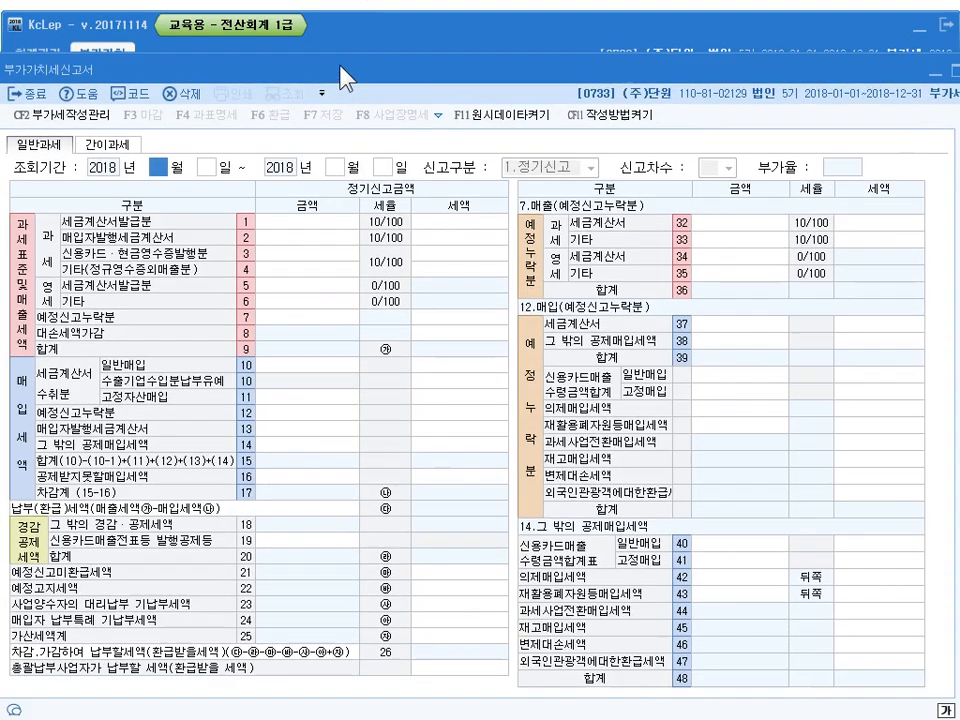
text(4)
key(Return)
key(Return)
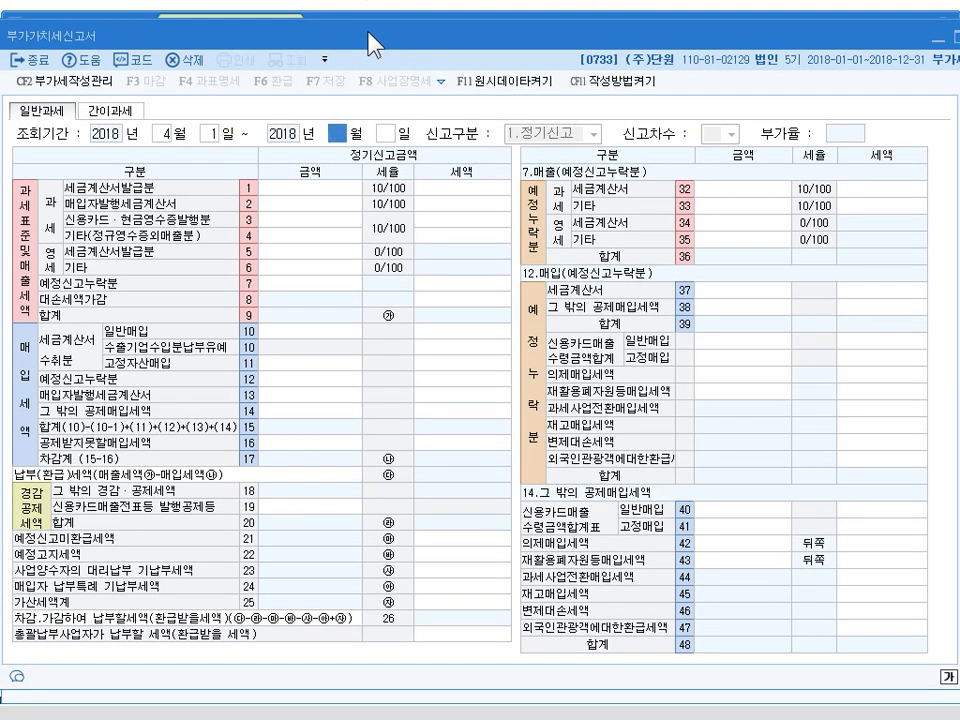
text(6)
key(Return)
key(Return)
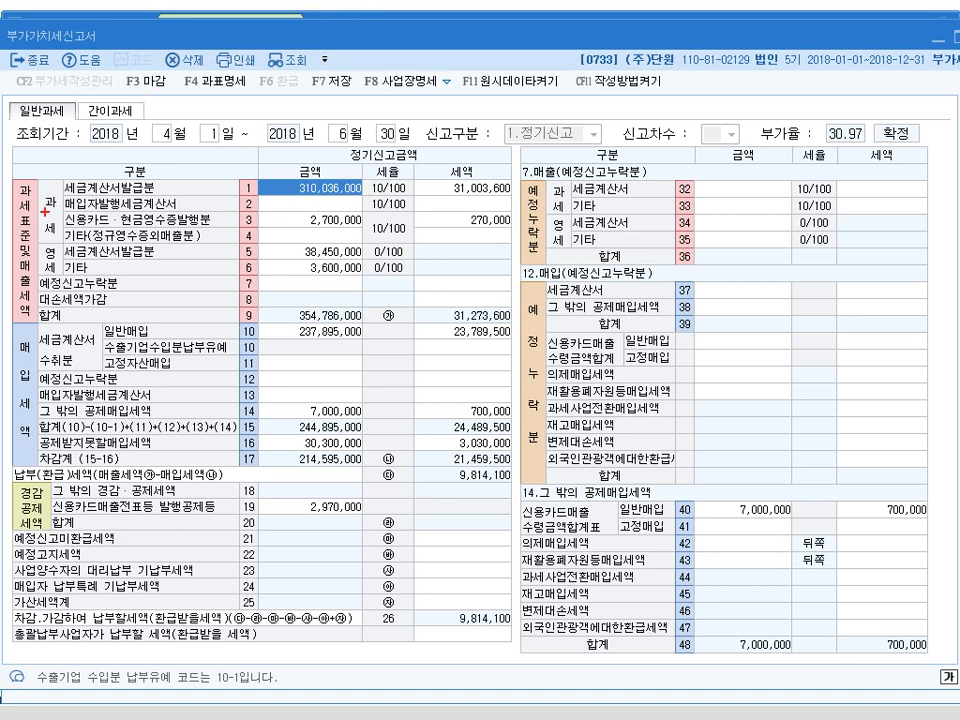
Examine the VAT return's tax base total, output tax, deductible input tax and final tax payable amounts
mouse_move(28, 186)
mouse_down()
mouse_move(10, 215)
mouse_move(34, 246)
mouse_up()
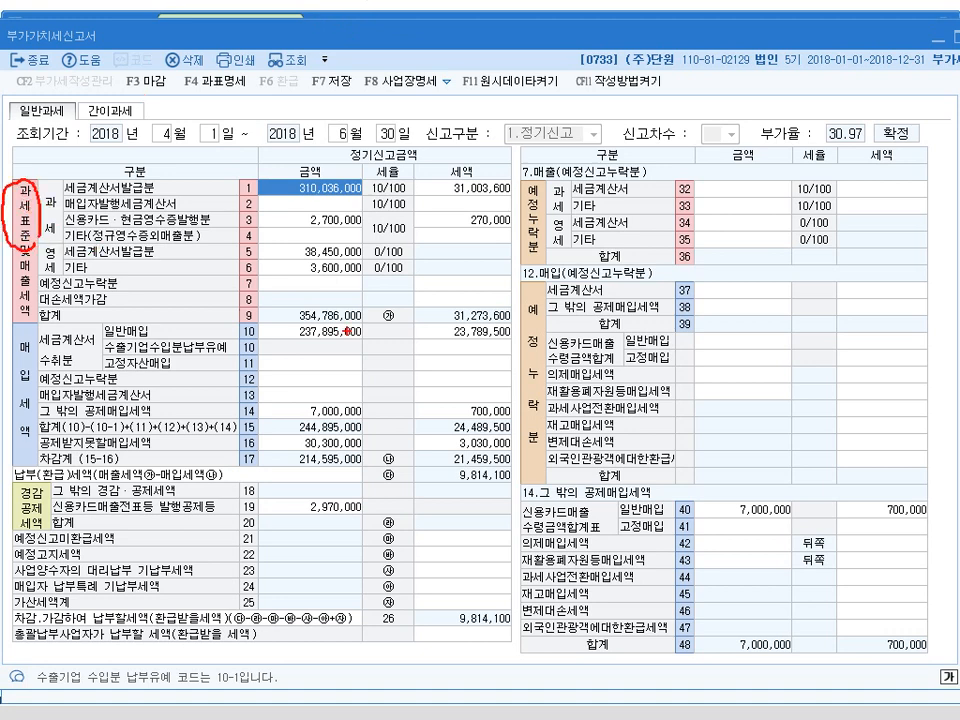
mouse_move(264, 318)
mouse_down()
mouse_move(262, 302)
mouse_move(376, 312)
mouse_move(264, 334)
mouse_up()
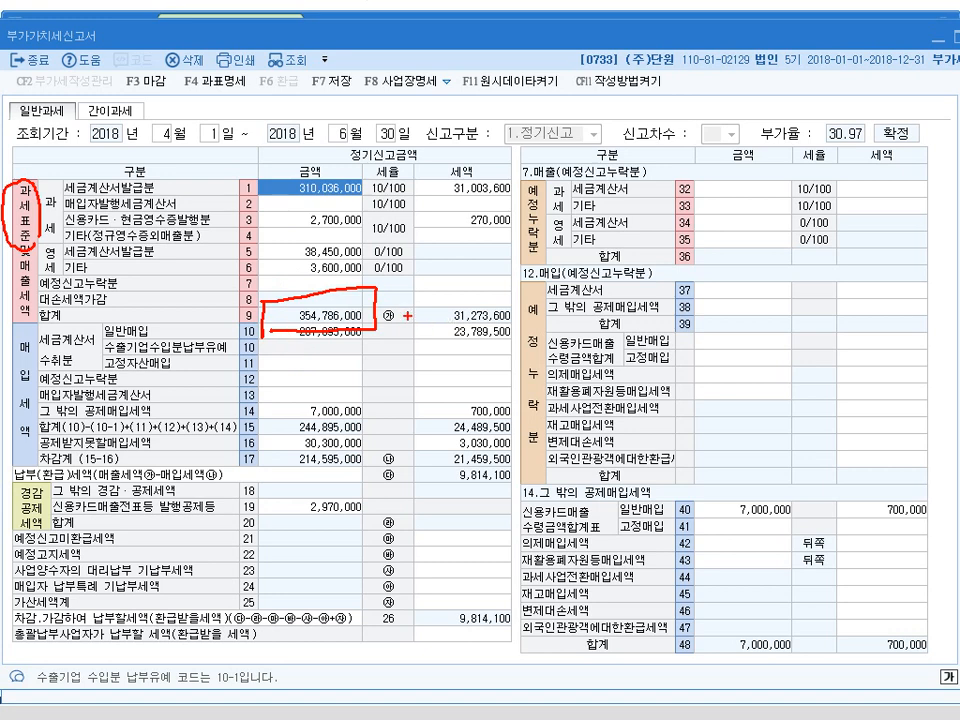
drag(418, 322, 500, 307)
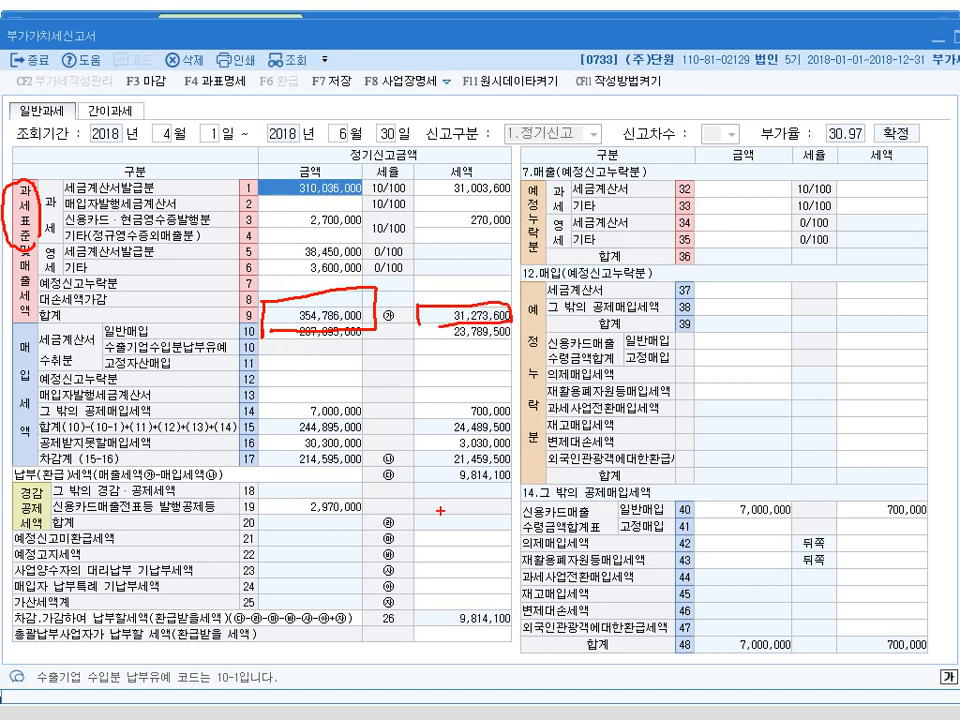
mouse_move(436, 446)
mouse_down()
mouse_move(470, 460)
mouse_move(514, 452)
mouse_up()
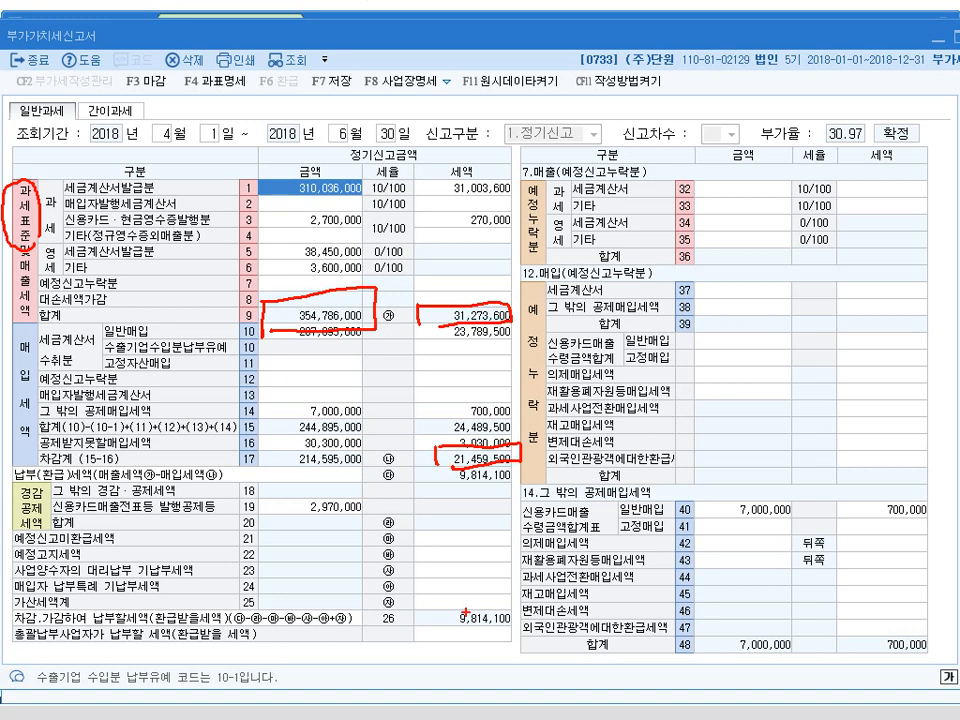
mouse_move(437, 611)
mouse_down()
mouse_move(441, 641)
mouse_move(523, 612)
mouse_move(446, 638)
mouse_up()
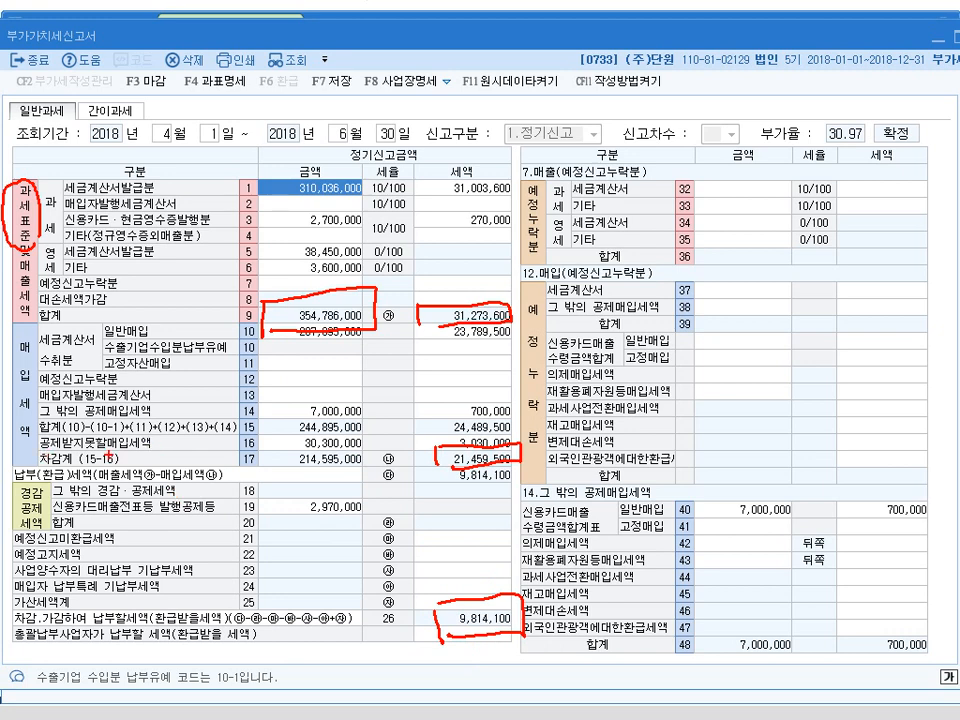
drag(33, 446, 46, 443)
key(Escape)
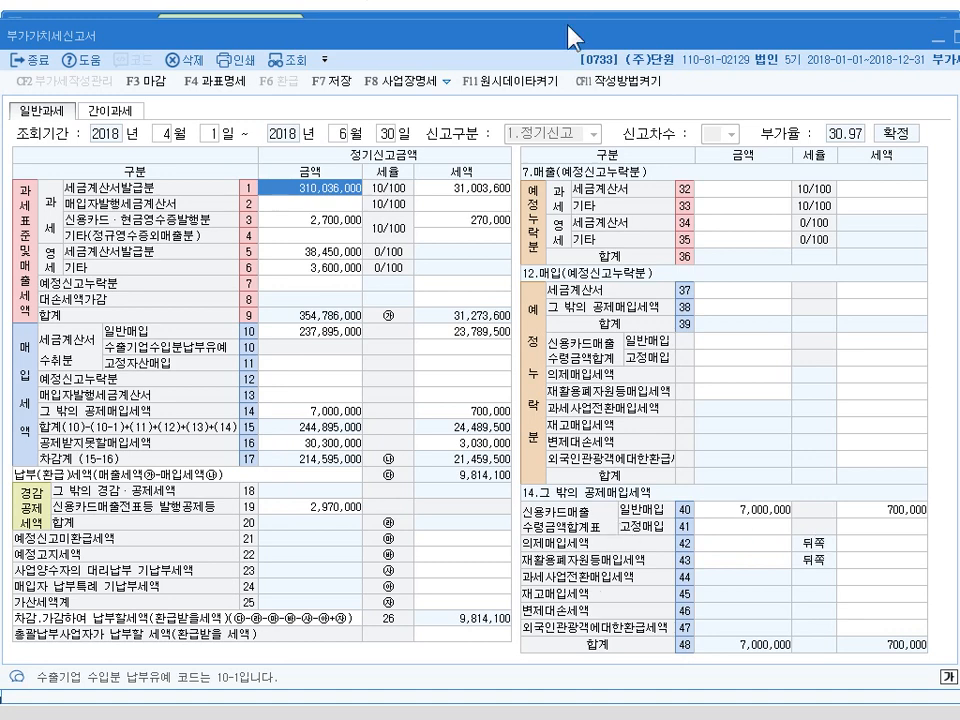
Close the VAT return without saving its data and go back to the accounting management (회계관리) section
drag(568, 26, 567, 15)
key(Escape)
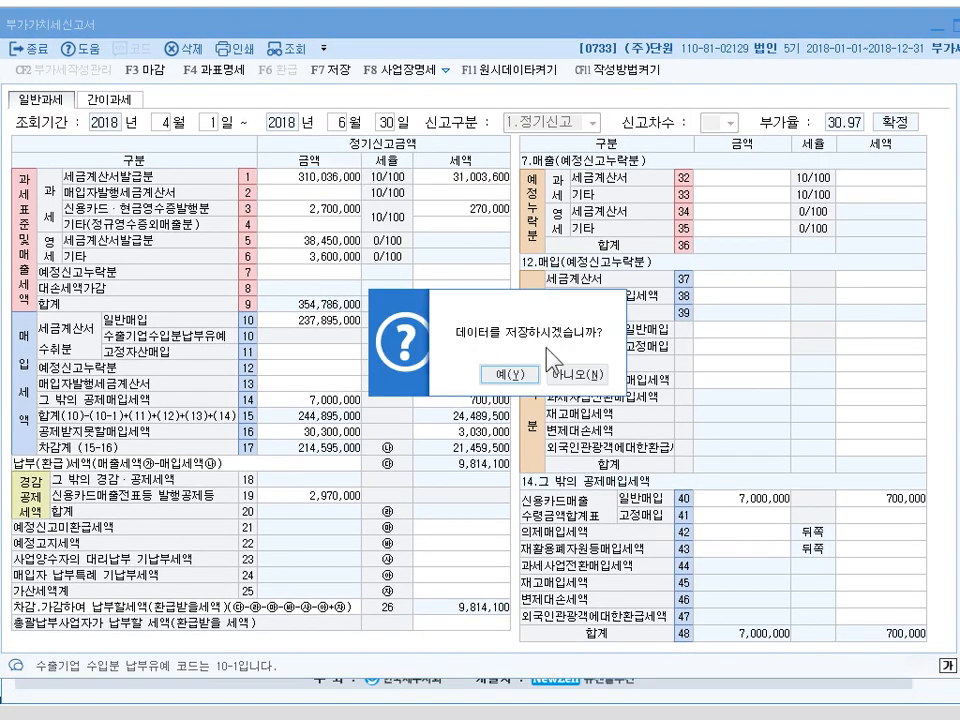
click(566, 374)
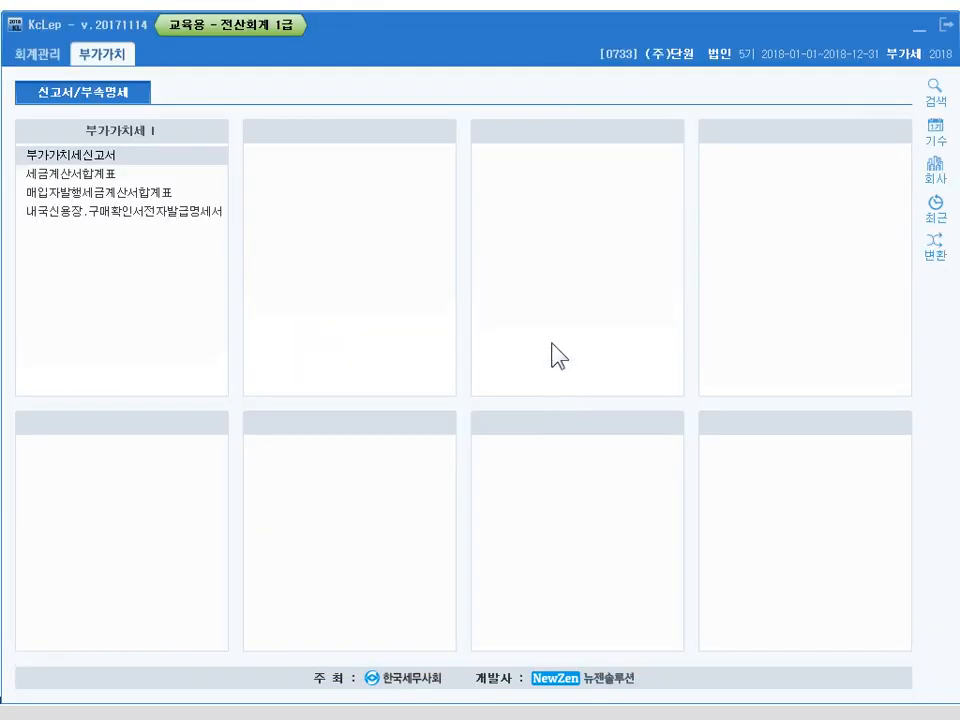
click(42, 54)
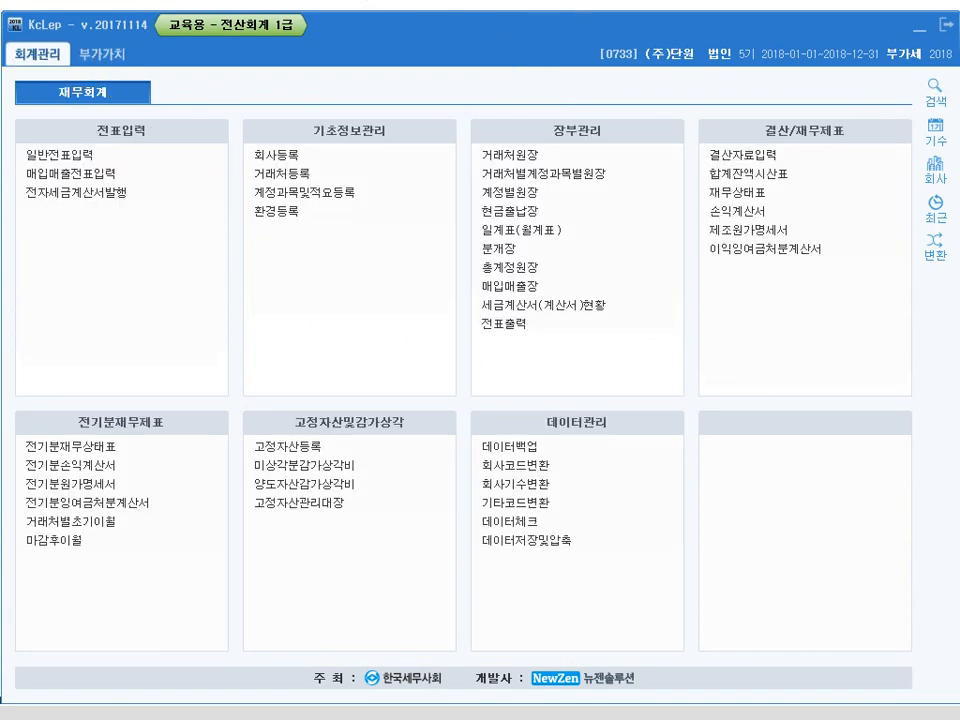
Switch to the exam document and check question 3 about the customer with the most sales tax invoices from January to March
key(alt+Tab)
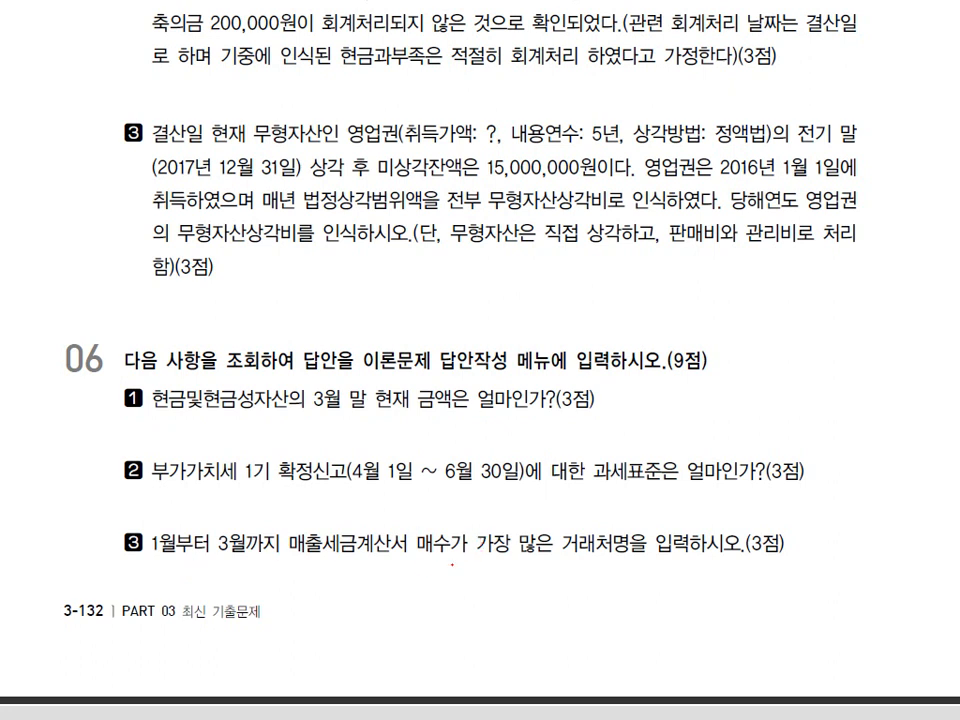
drag(428, 524, 450, 566)
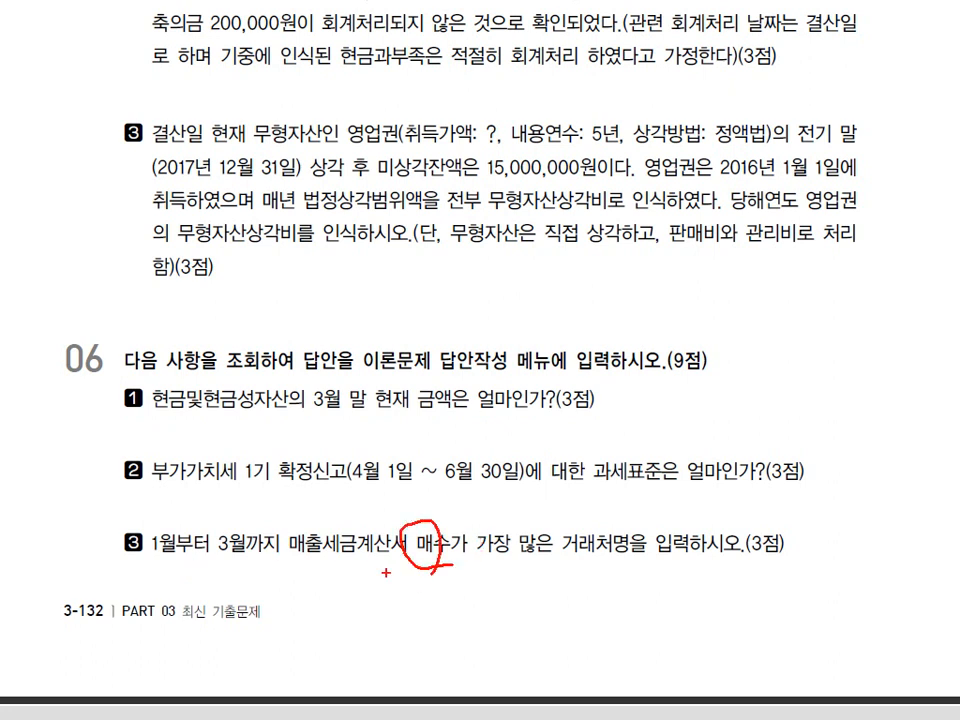
key(Escape)
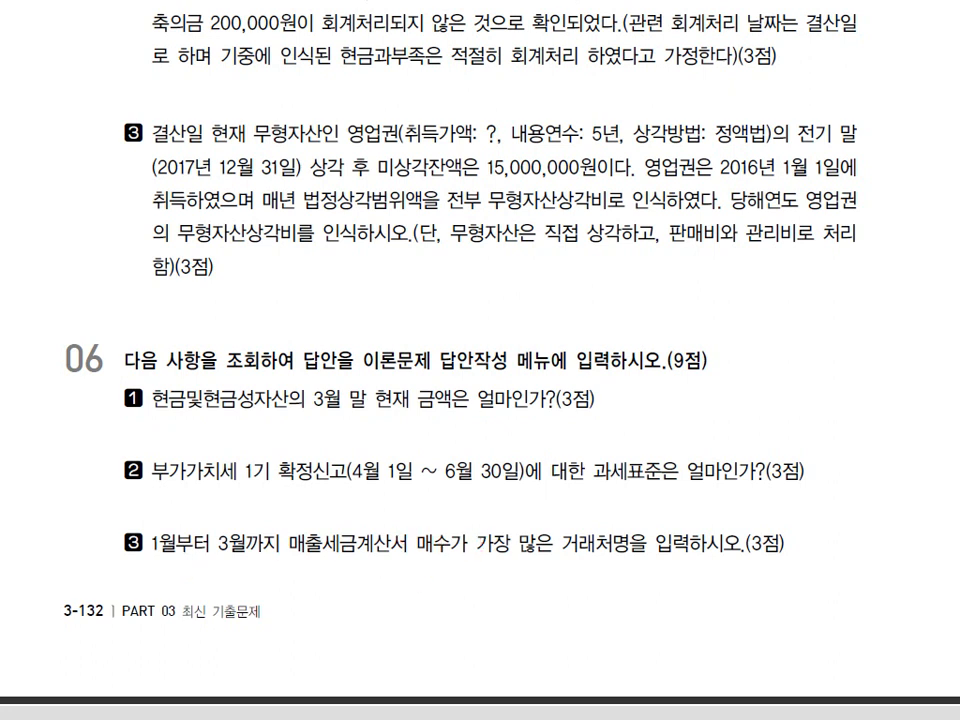
Switch to KcLep, open the tax invoice summary (세금계산서합계표) in the VAT section, and load it for January to March 2018
key(alt+Tab)
click(100, 55)
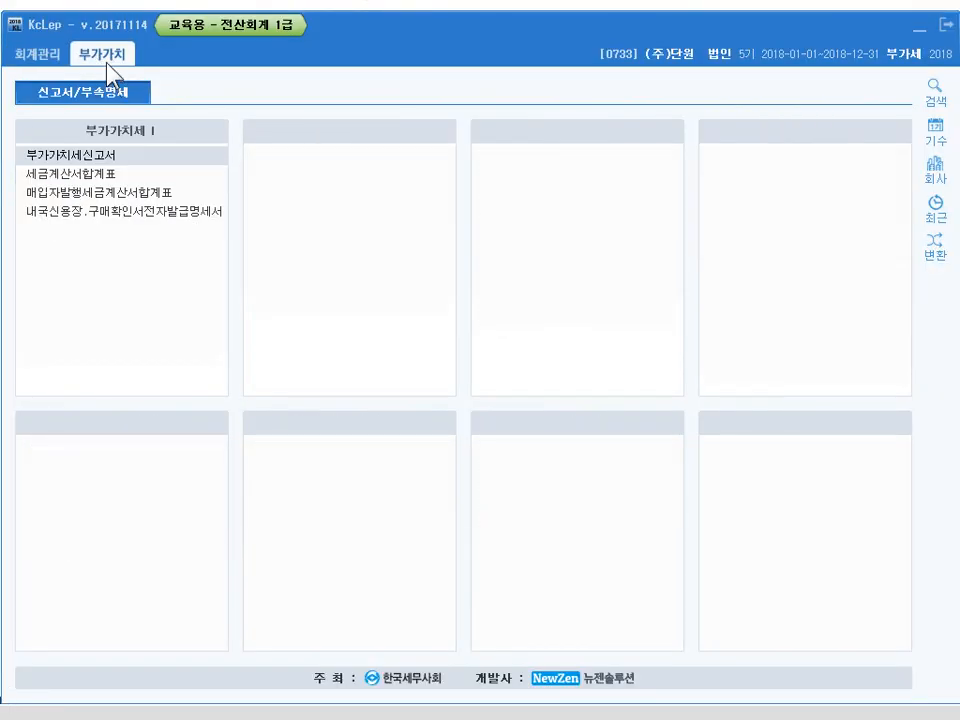
click(102, 197)
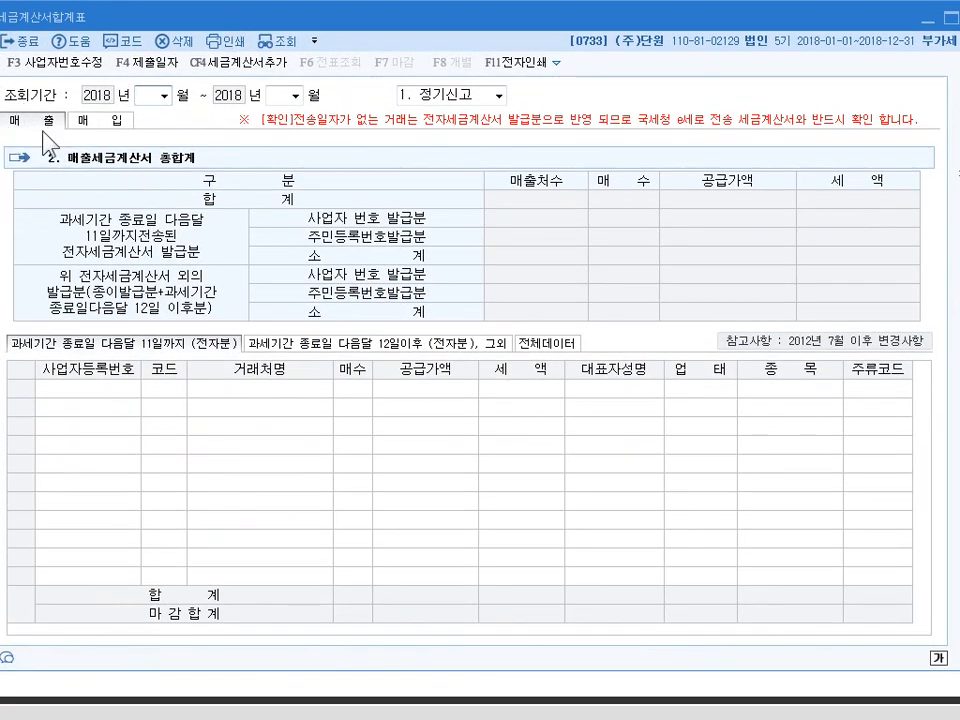
text(1)
key(Return)
text(3)
key(Return)
key(Return)
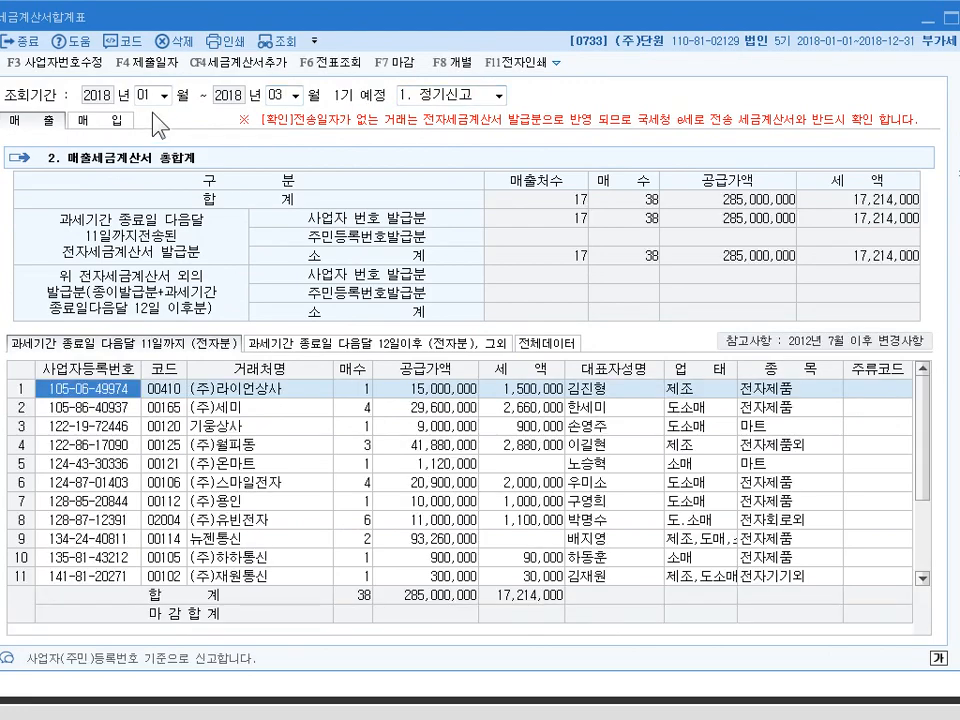
Recheck exam question 3 and compare the sales invoice counts (매수) per customer in the summary's all-data (전체데이터) list
key(alt+Tab)
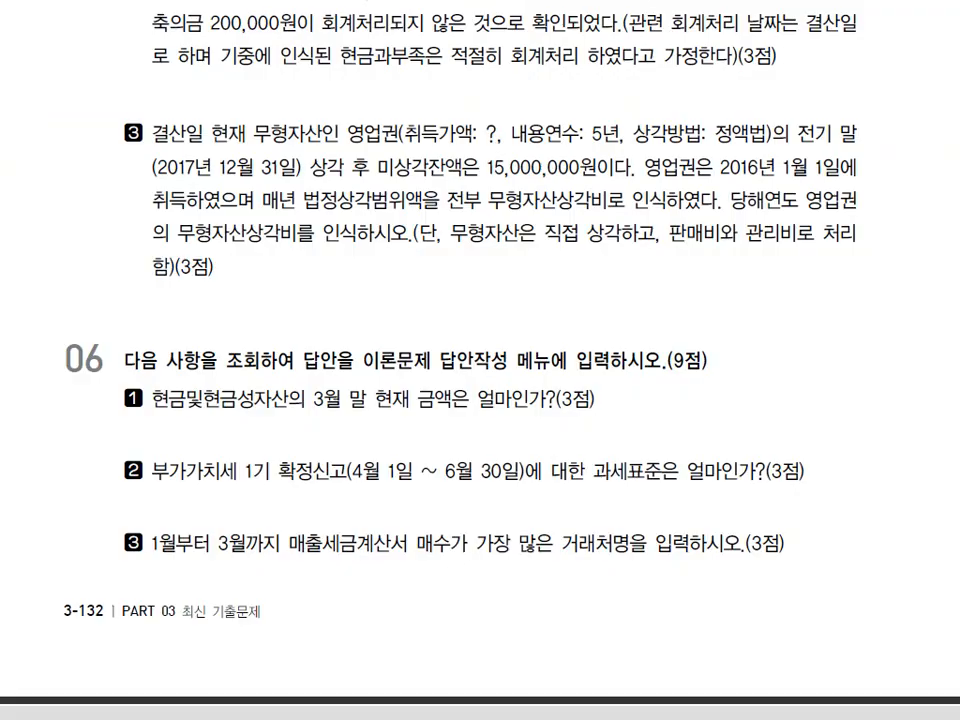
key(alt+Tab)
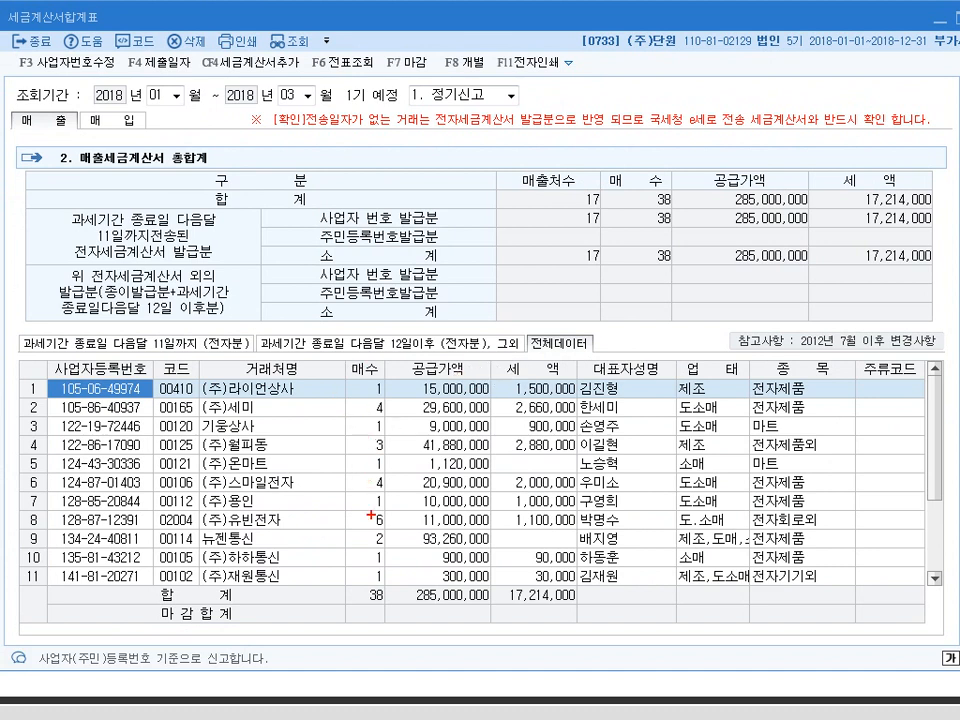
drag(386, 511, 388, 530)
mouse_move(243, 538)
mouse_down()
mouse_move(192, 515)
mouse_move(262, 530)
mouse_up()
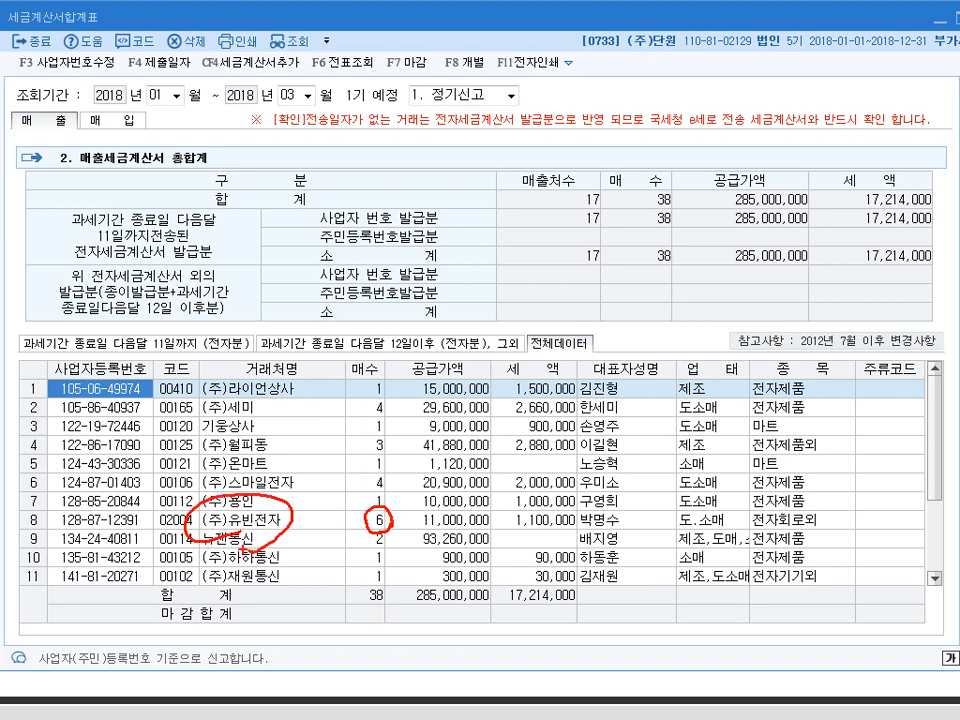
key(Escape)
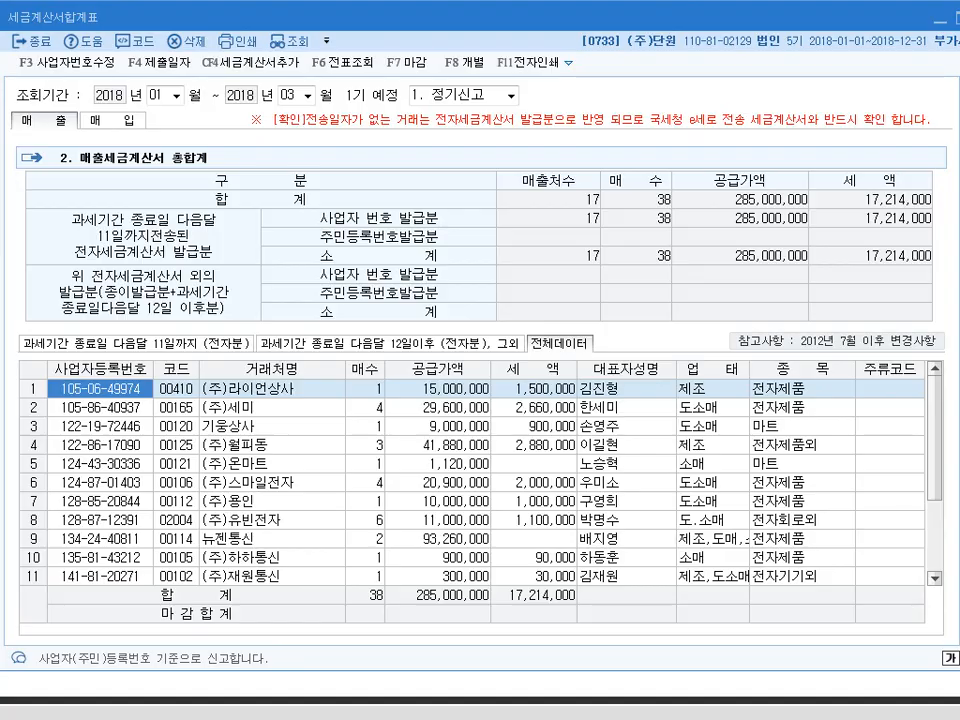